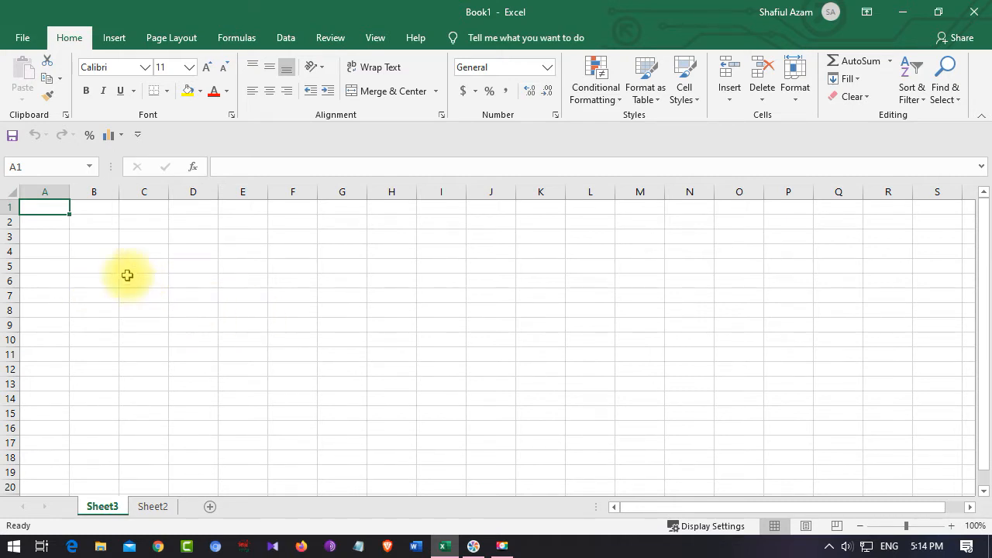
# Enter the title "Salary table" in cell B2 of Sheet3
pyautogui.click(87, 224)
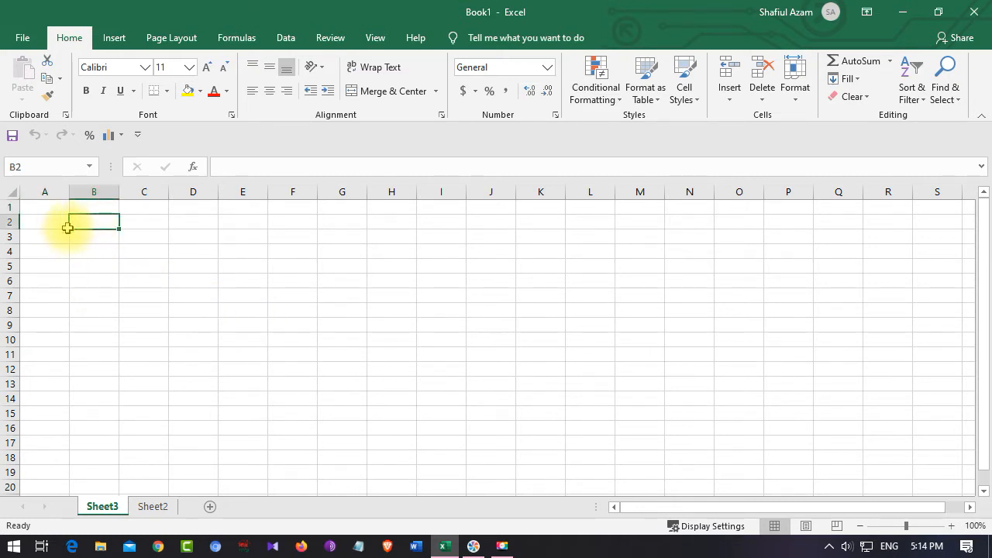
pyautogui.click(59, 223)
pyautogui.click(88, 224)
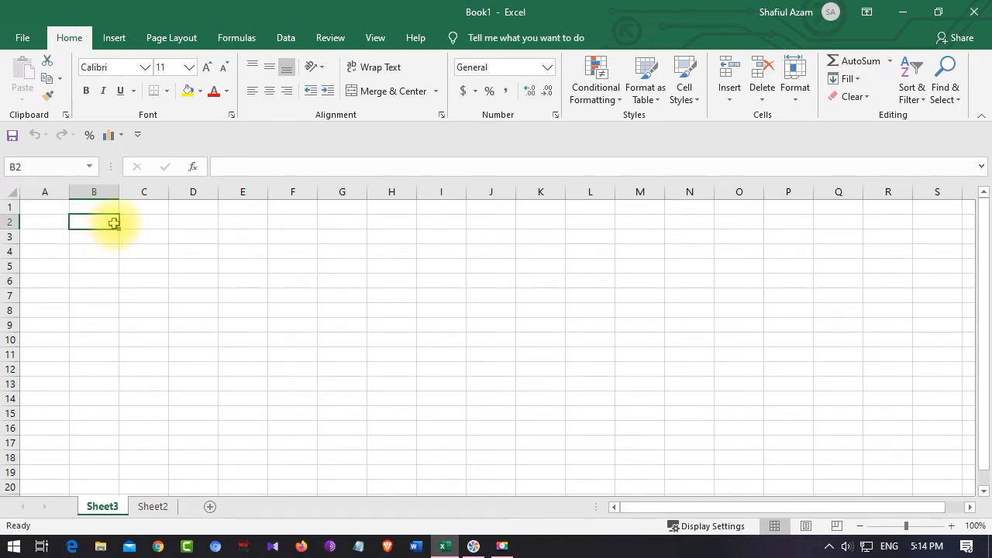
pyautogui.write('Sala')
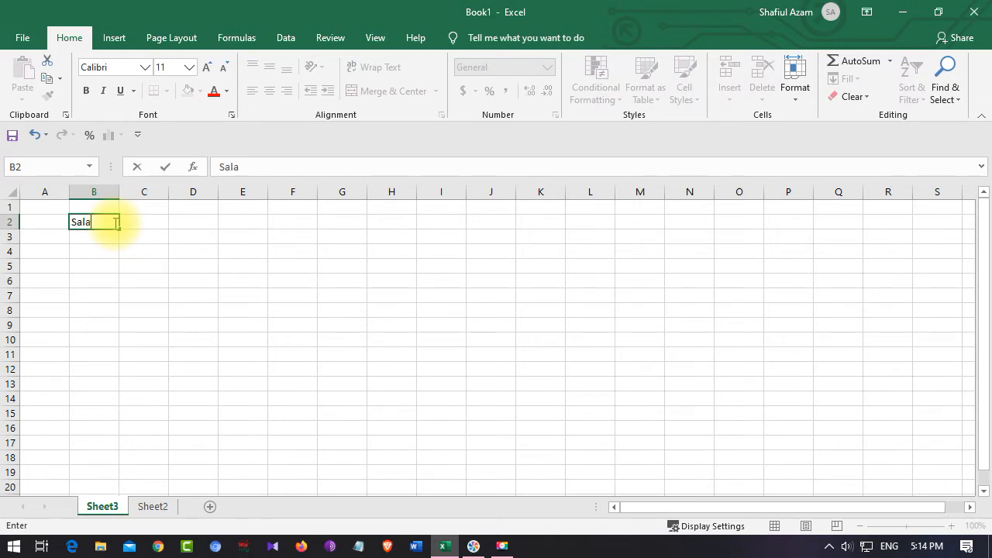
pyautogui.write('ry table')
# Enter the column headers "Profession" in B3 and "Salary scale" in C3
pyautogui.click(86, 241)
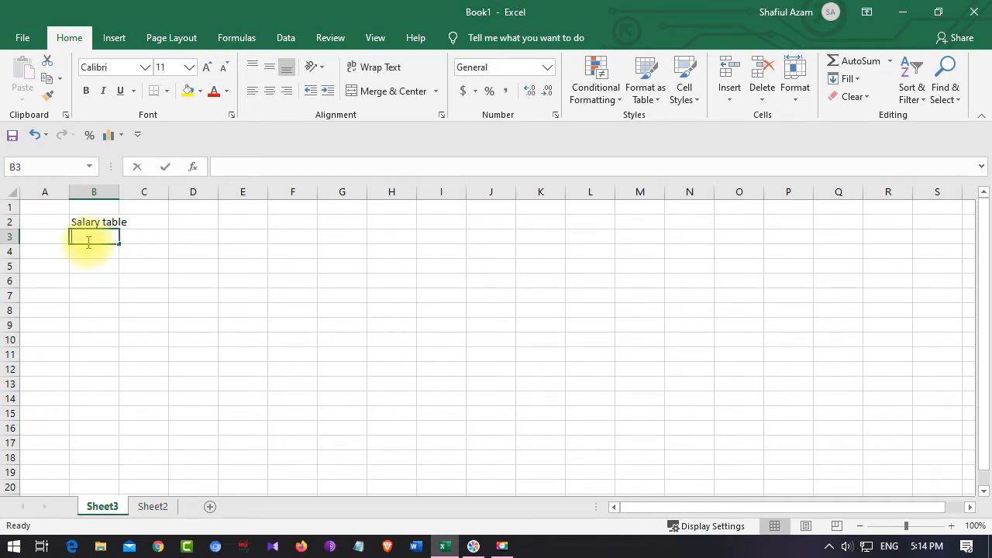
pyautogui.write('Profession')
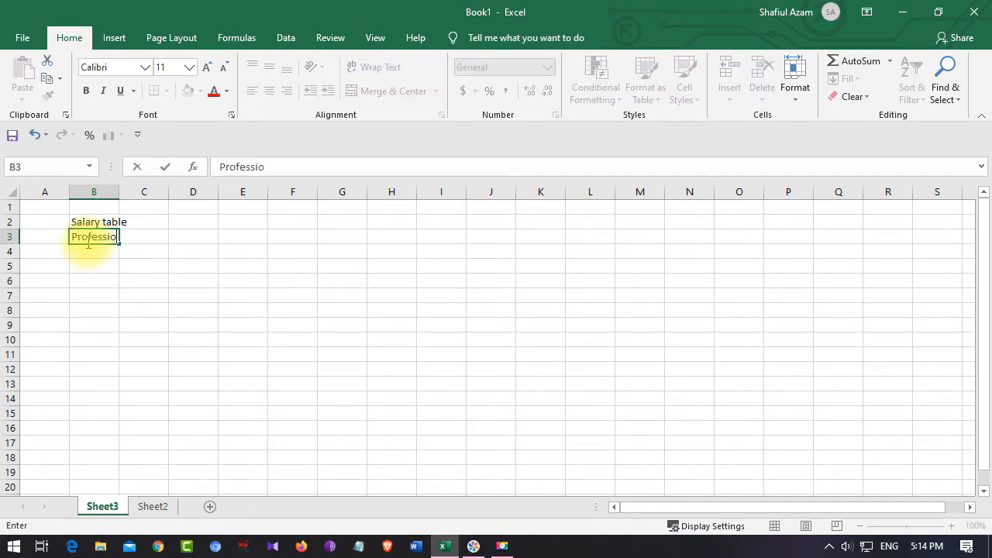
pyautogui.click(153, 238)
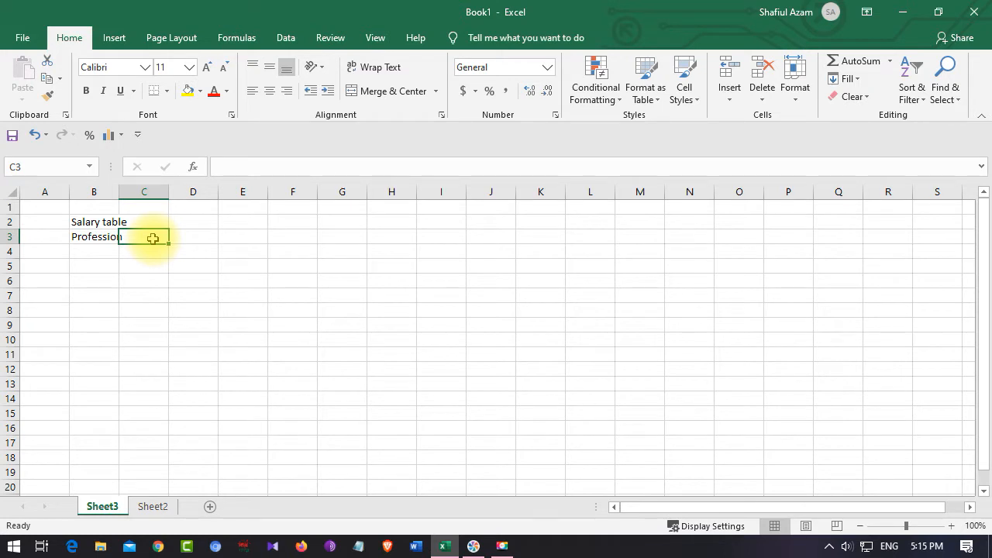
pyautogui.write('Sal')
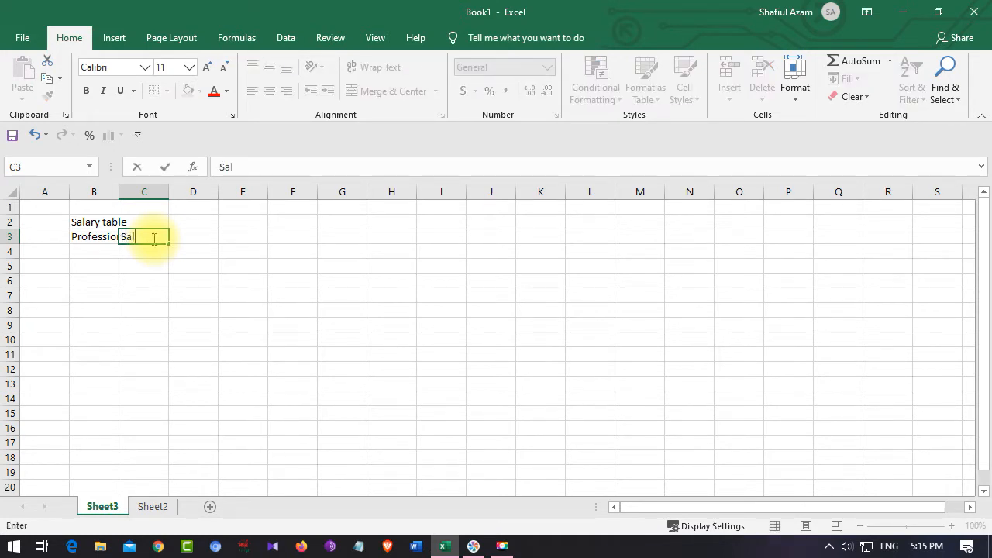
pyautogui.write('ary scale')
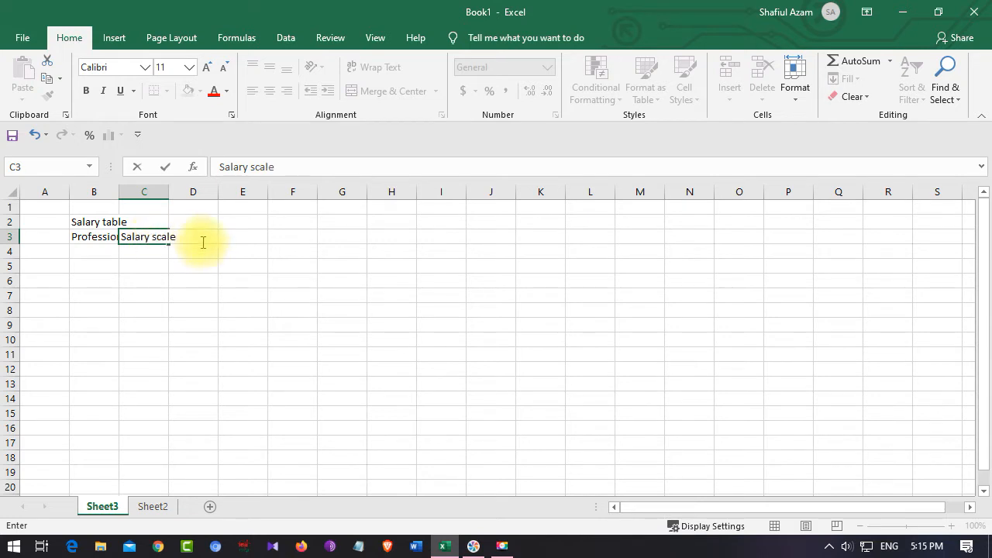
# Enter the allowance headers "health A." in D3 and "Hous.A" in E3
pyautogui.click(200, 239)
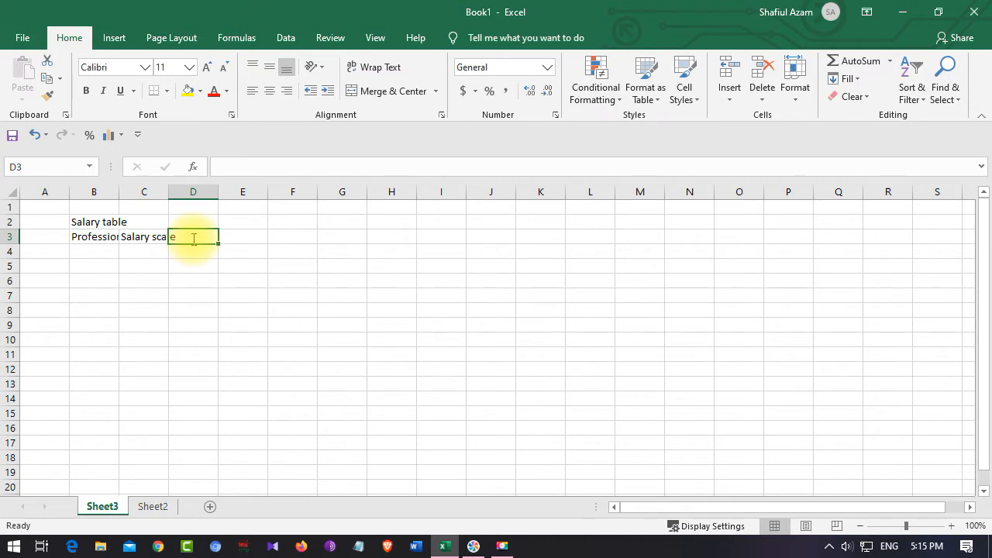
pyautogui.write('health ')
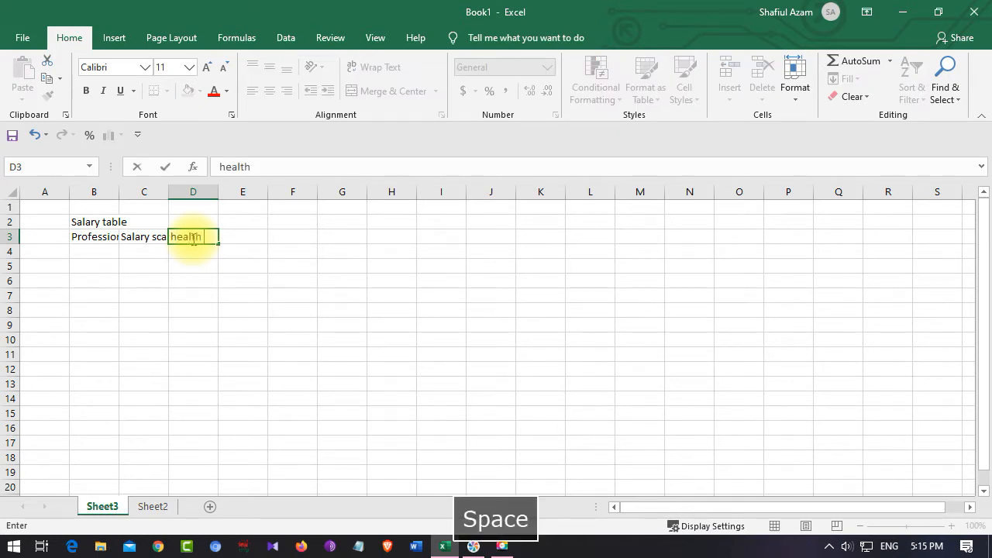
pyautogui.write('A')
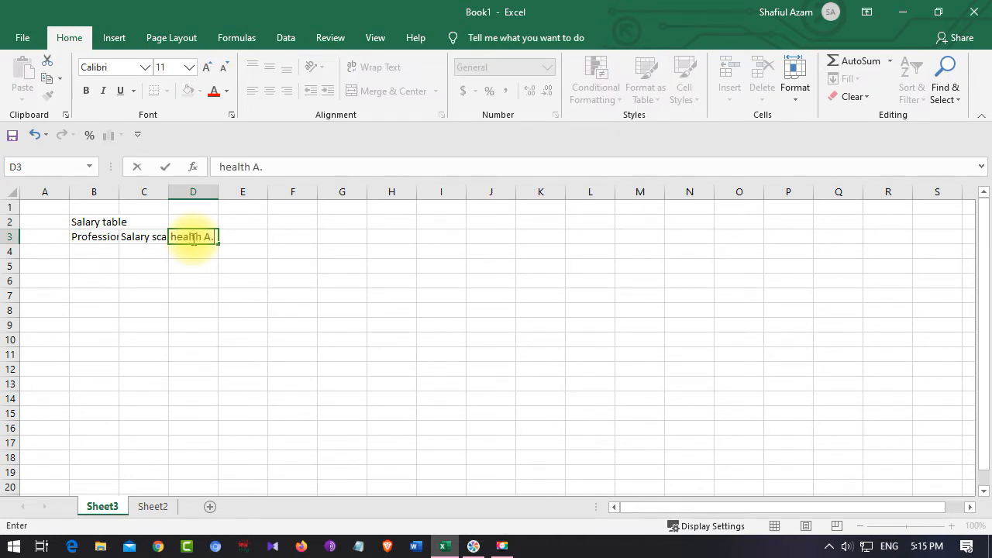
pyautogui.write('.')
pyautogui.click(235, 239)
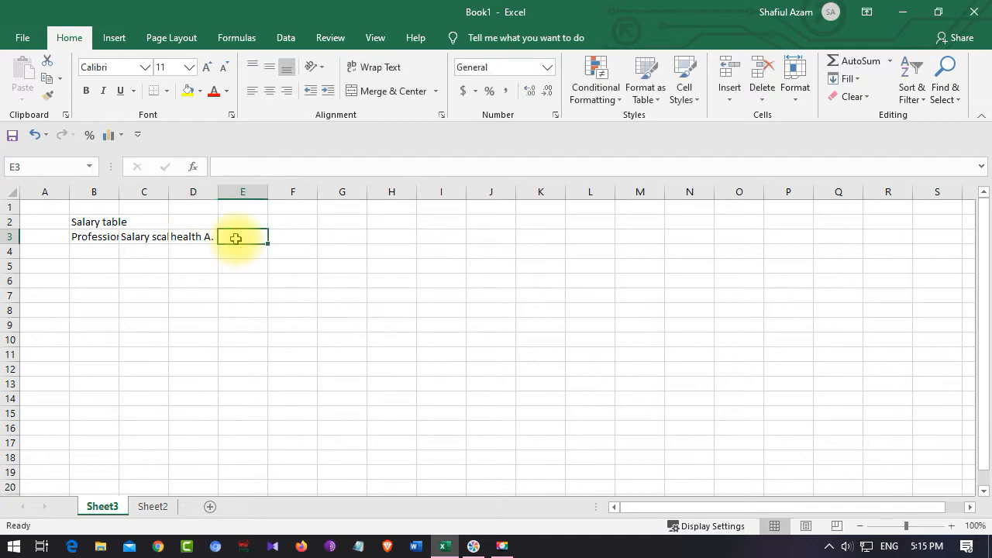
pyautogui.write('A')
pyautogui.press('BackSpace')
pyautogui.write('Hous')
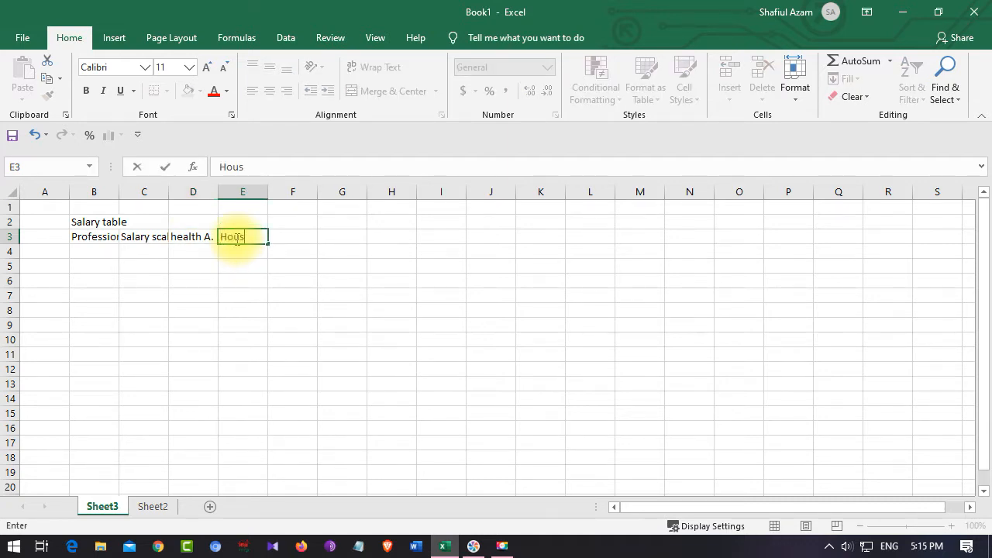
pyautogui.write('.A')
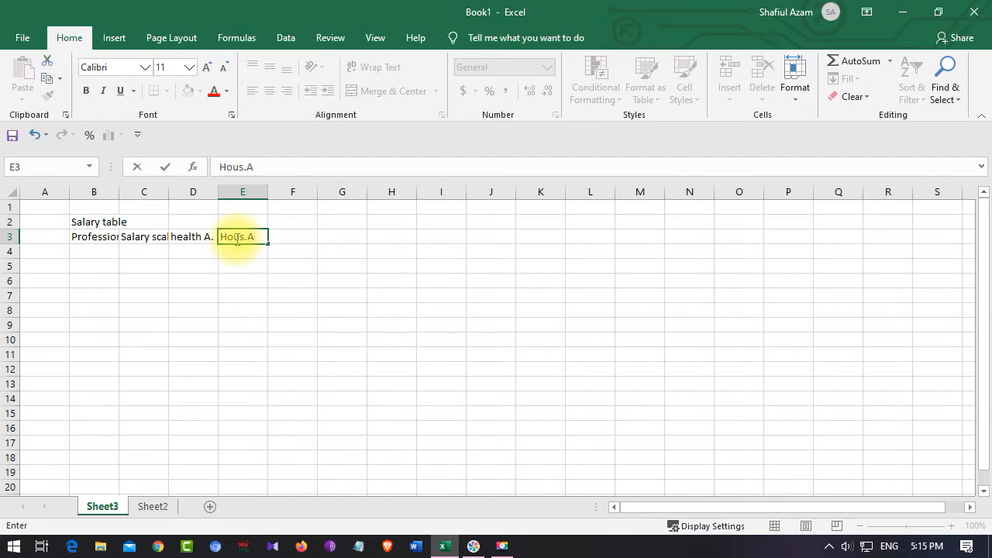
# Capitalize the first letter of the header in D3 so it reads "Health A."
pyautogui.click(180, 236)
pyautogui.doubleClick(177, 236)
pyautogui.moveTo(177, 236); pyautogui.dragTo(171, 237)
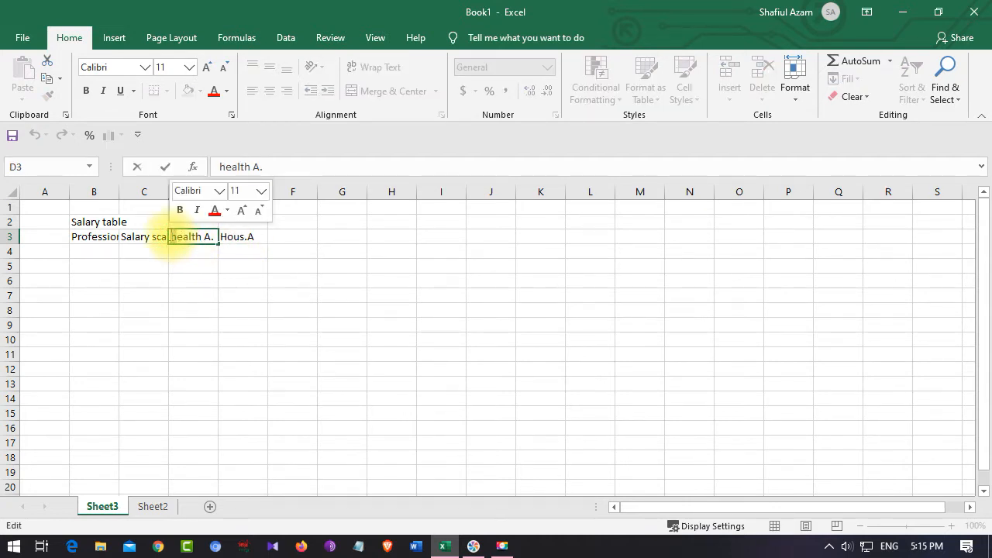
pyautogui.write('H')
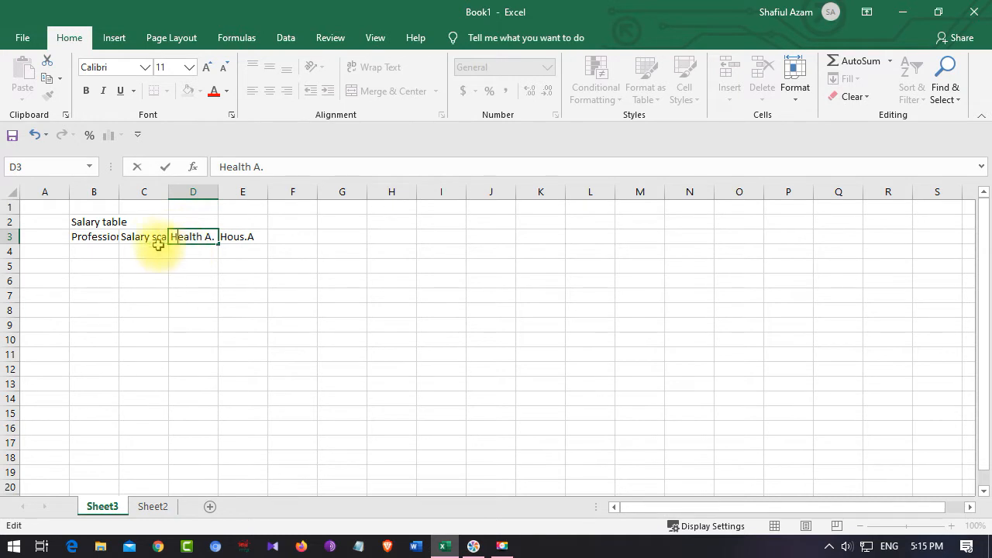
pyautogui.click(140, 237)
# Add the header "Total" in F3 and replace the header in B3 with "Name"
pyautogui.click(286, 238)
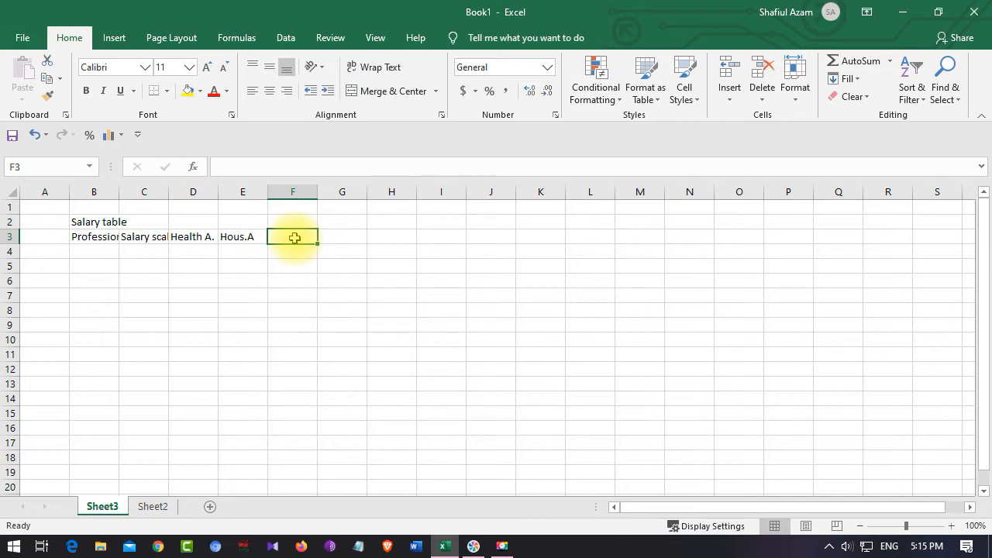
pyautogui.write('Total')
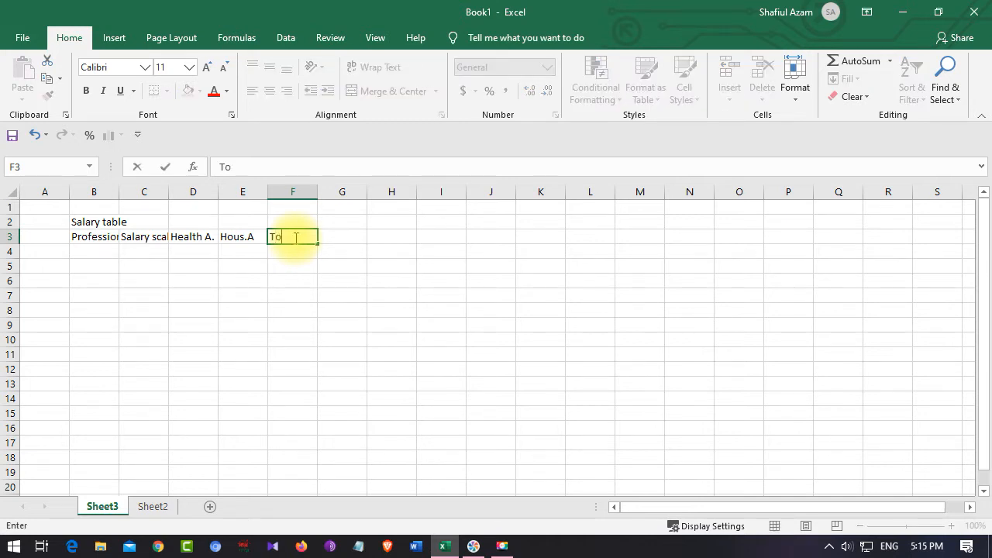
pyautogui.click(96, 255)
pyautogui.click(93, 238)
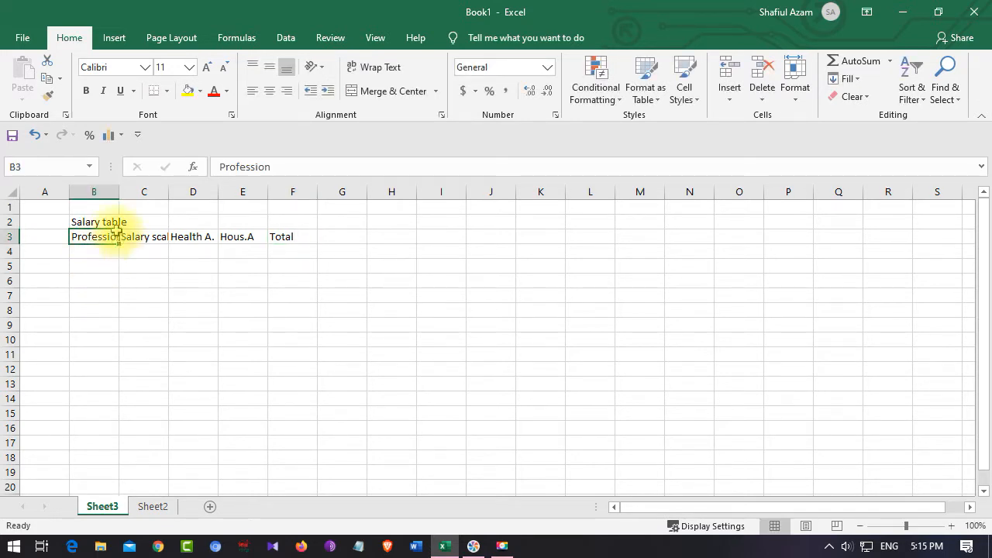
pyautogui.write('Name')
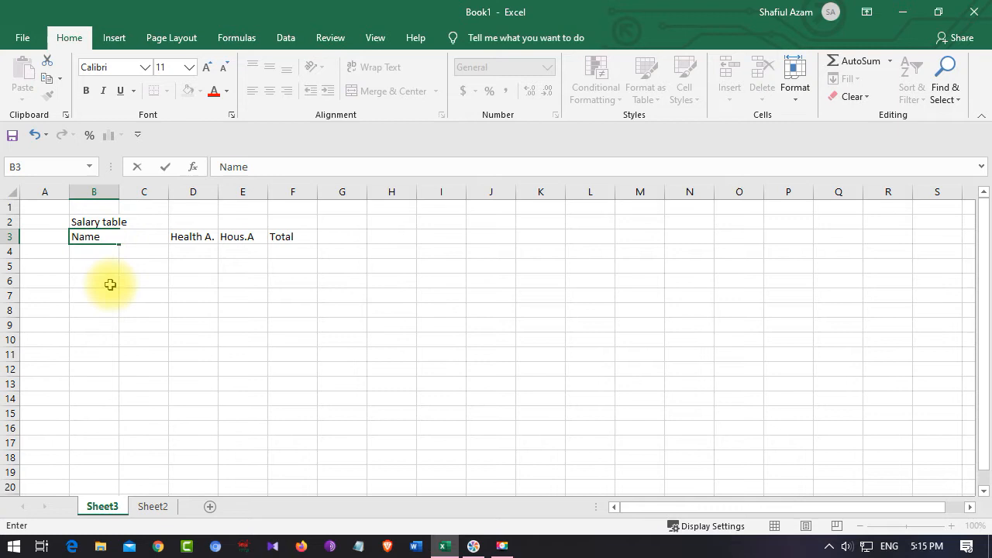
# Fill the Name column from B4 to B8 with the five employees' first names
pyautogui.click(88, 251)
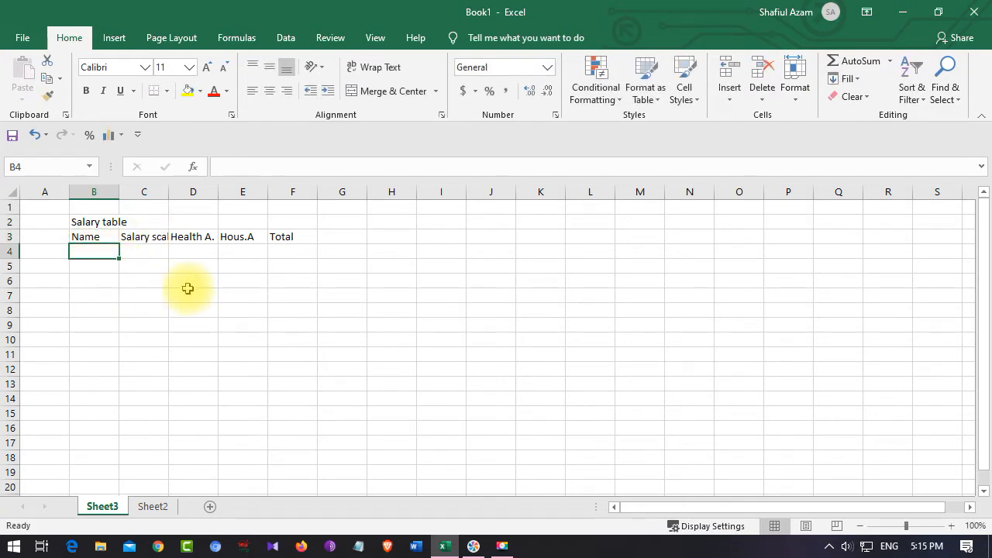
pyautogui.write('Rahim')
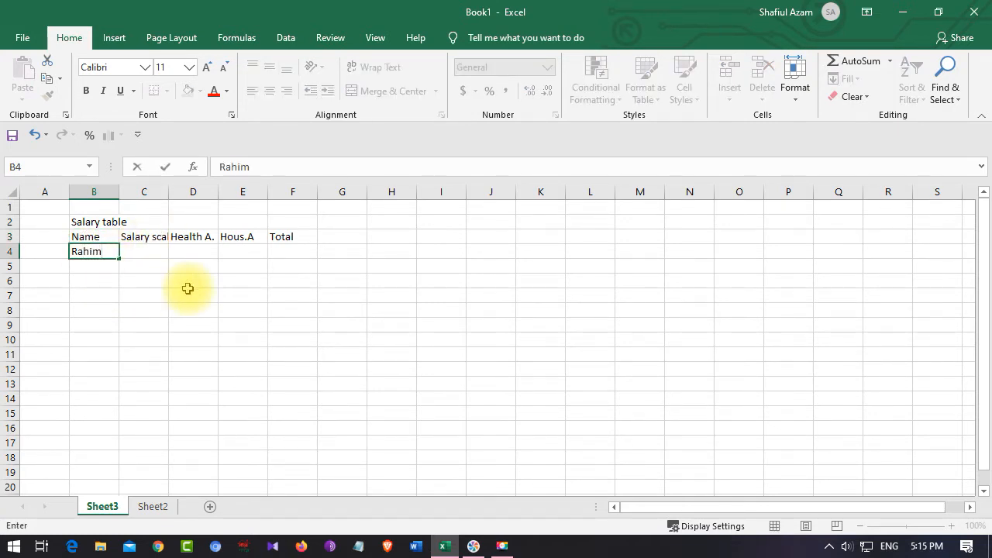
pyautogui.click(97, 267)
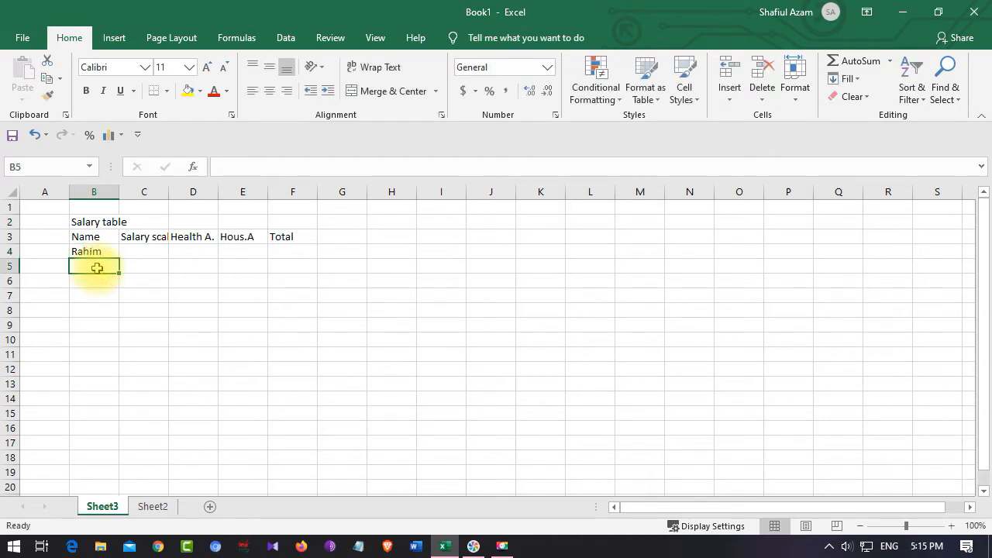
pyautogui.write('Karim')
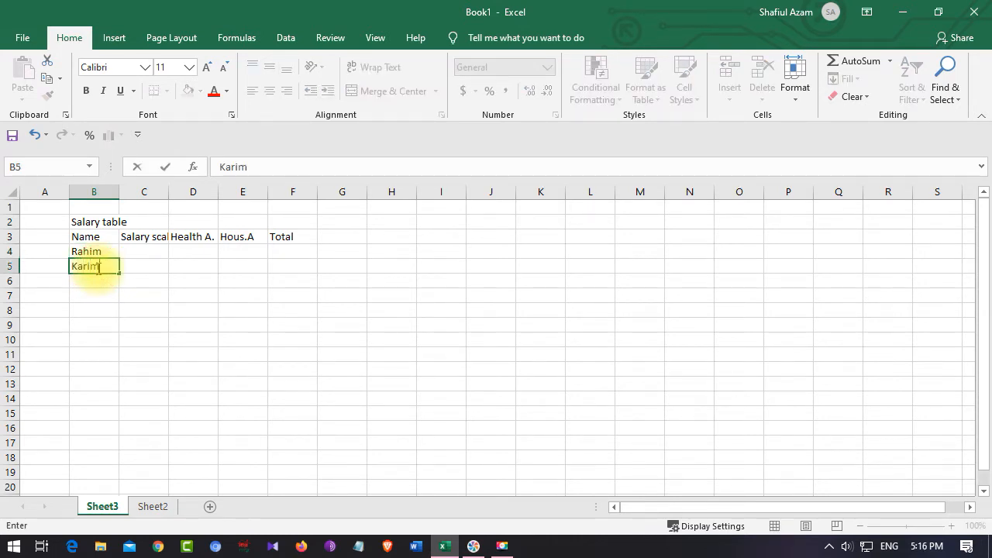
pyautogui.click(96, 284)
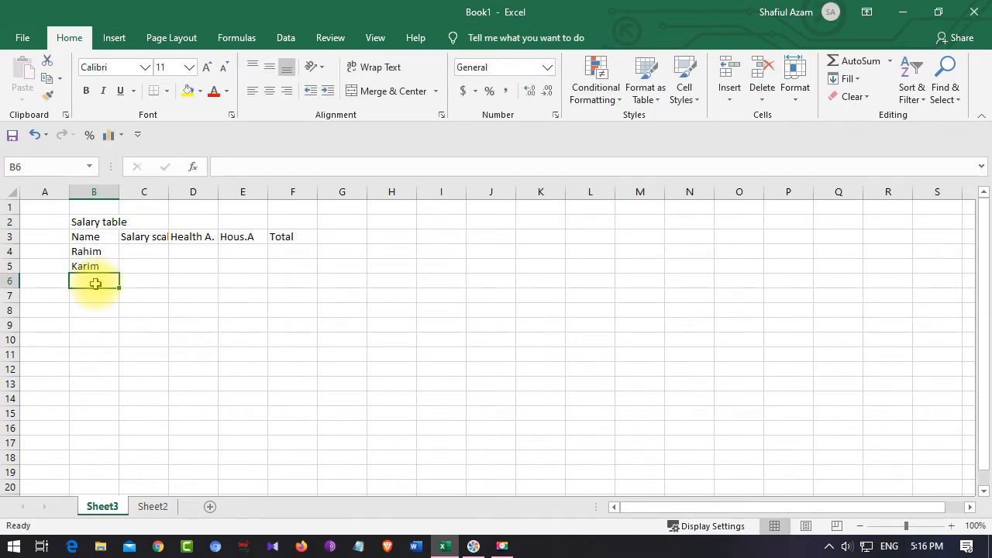
pyautogui.write('Mitu')
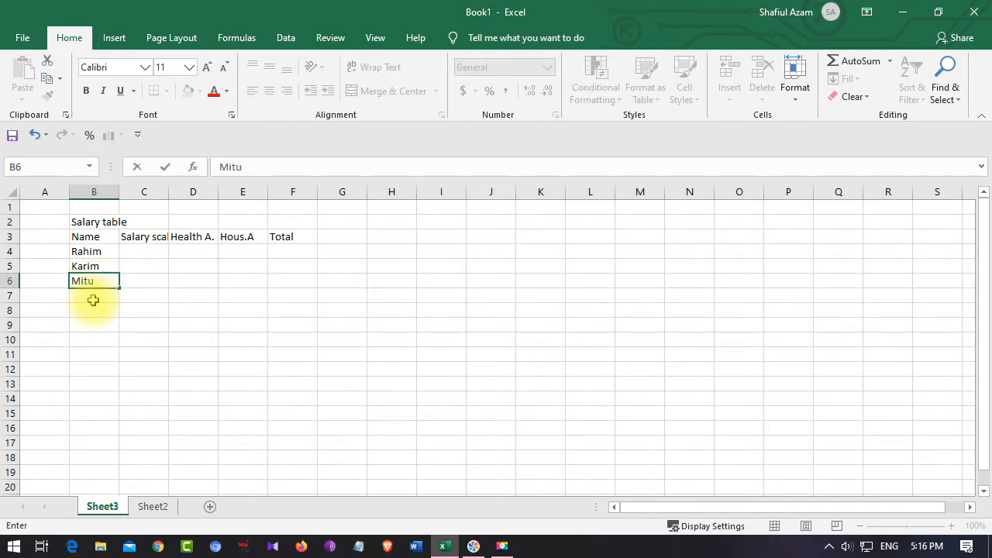
pyautogui.click(90, 299)
pyautogui.write('Banu')
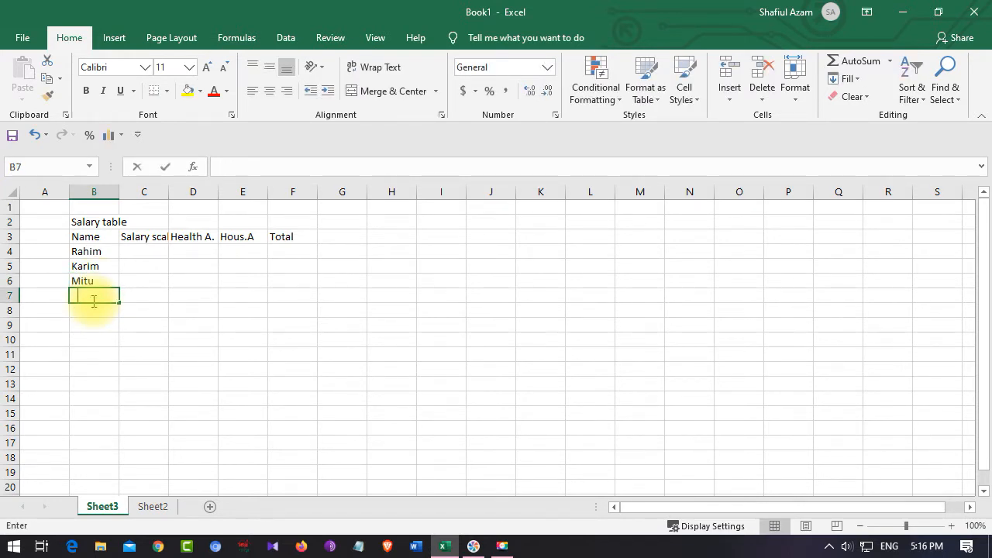
pyautogui.click(103, 309)
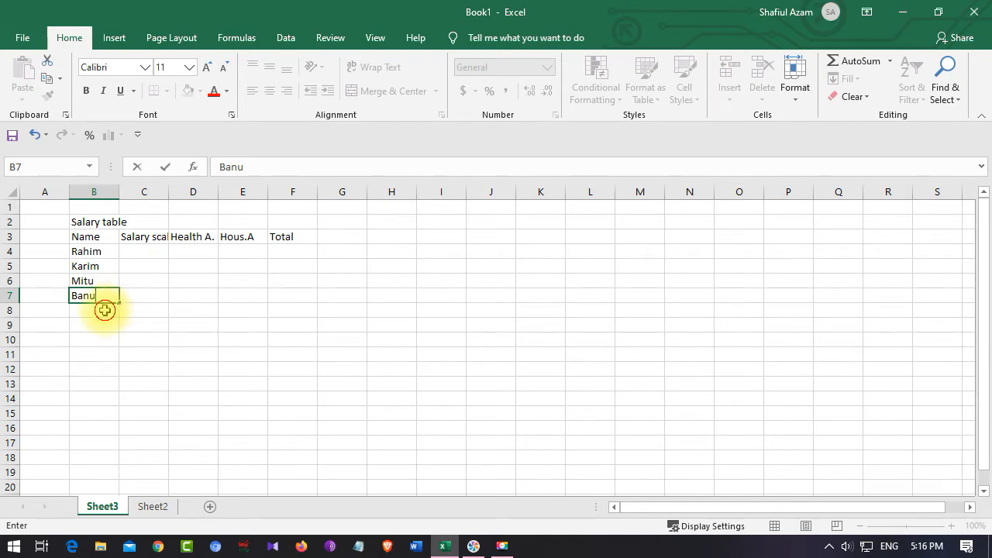
pyautogui.write('Roton')
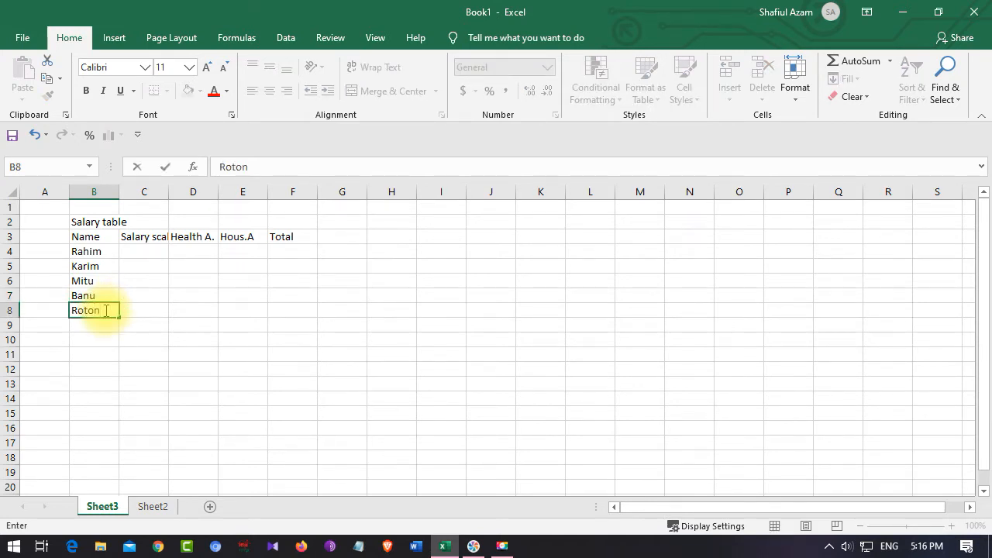
# Enter the salary scale values 12500 in C4 and 14000 in C5 for the first two employees
pyautogui.click(138, 252)
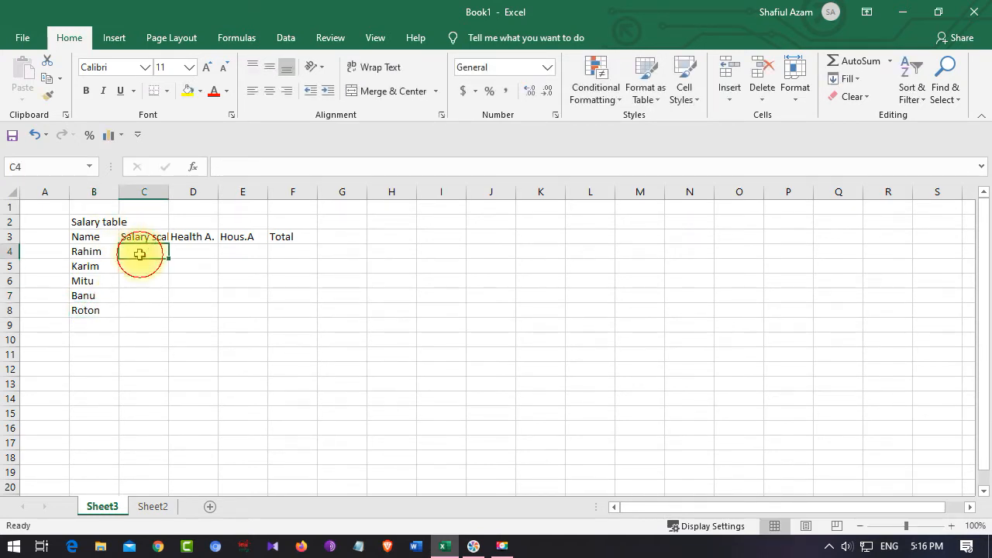
pyautogui.write('1')
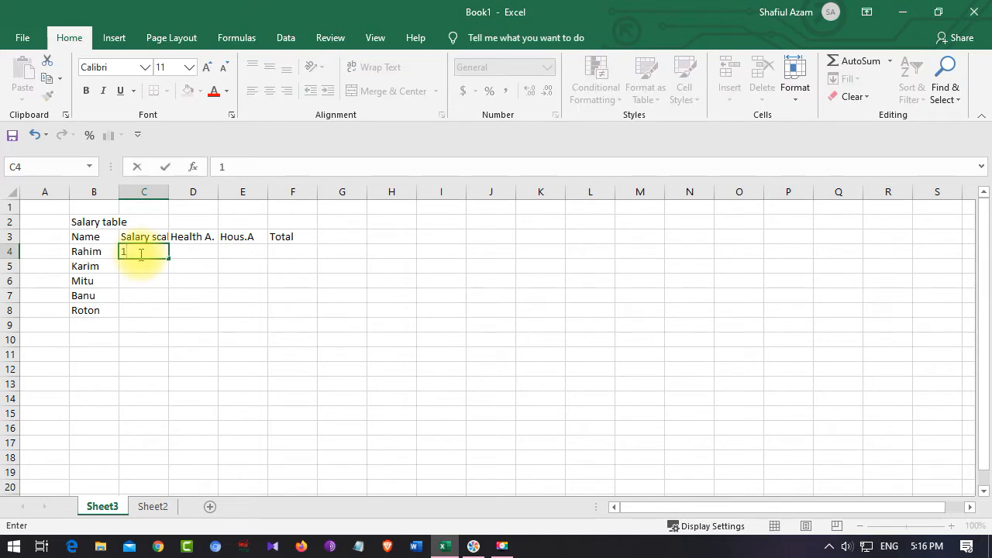
pyautogui.write('2500')
pyautogui.click(144, 274)
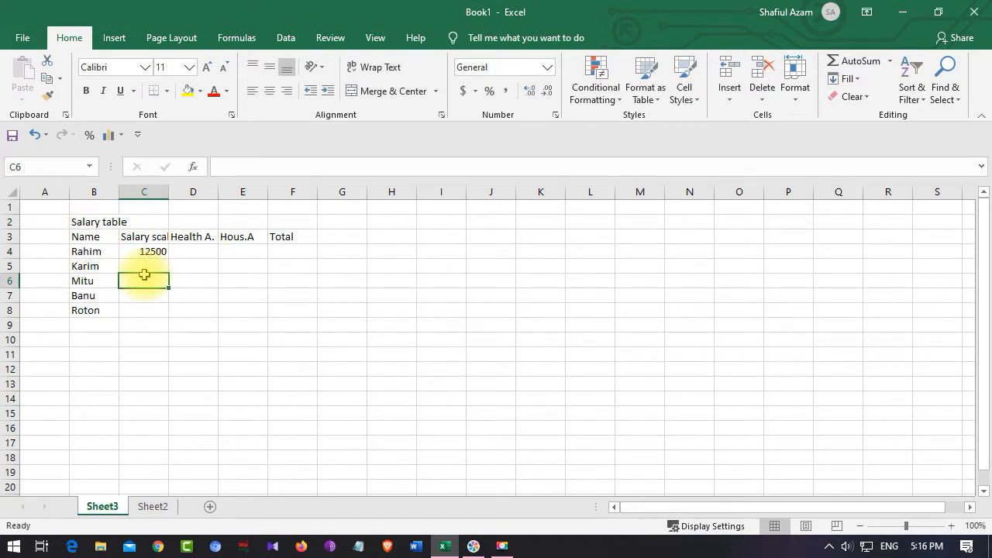
pyautogui.click(142, 264)
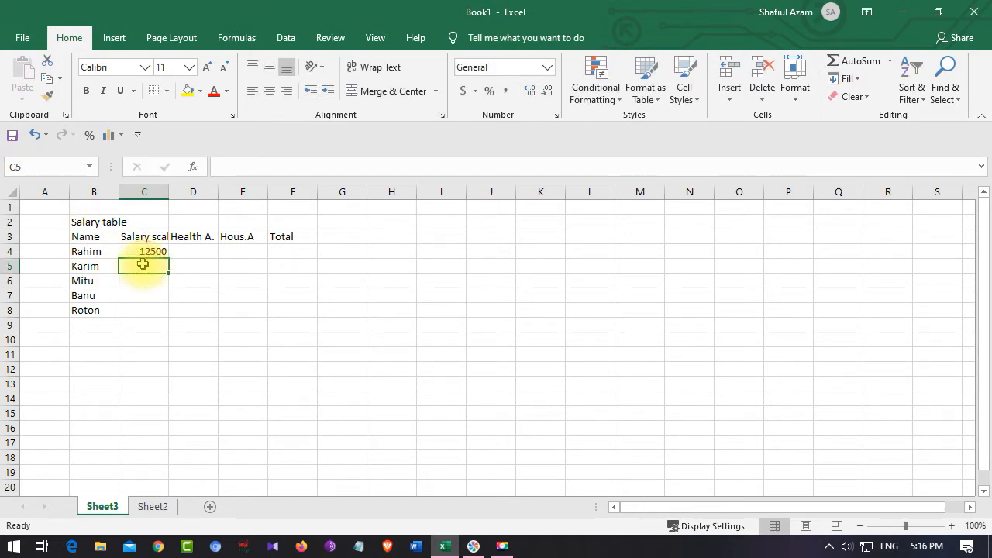
pyautogui.write('1400')
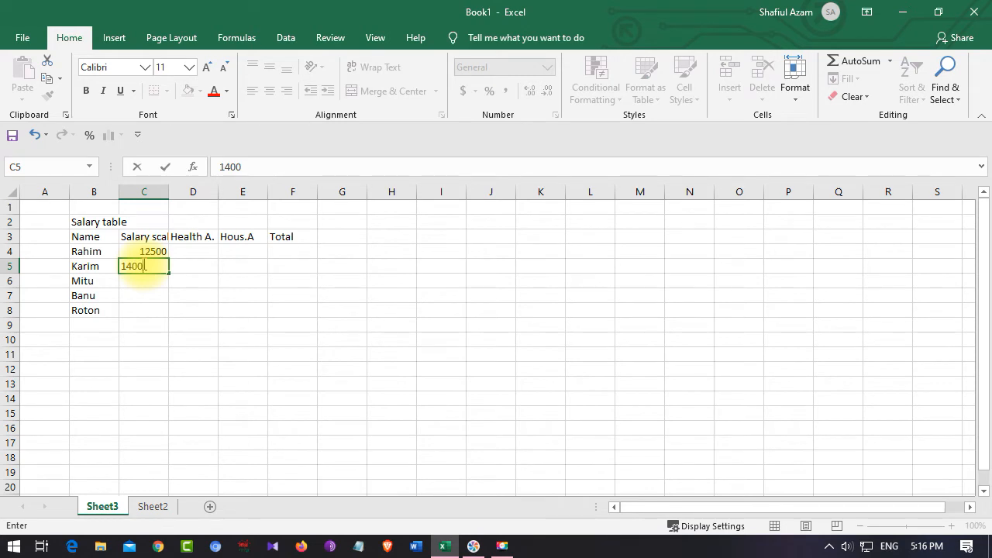
pyautogui.write('0')
pyautogui.click(147, 285)
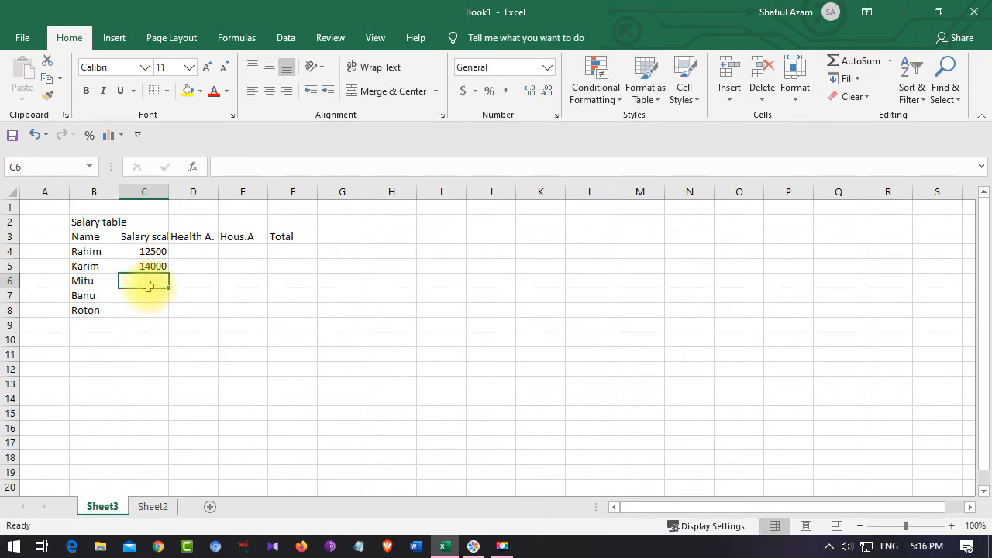
# Complete the Salary scale column by entering 16000 in C6, 22000 in C7 and 16000 in C8
pyautogui.write('16000')
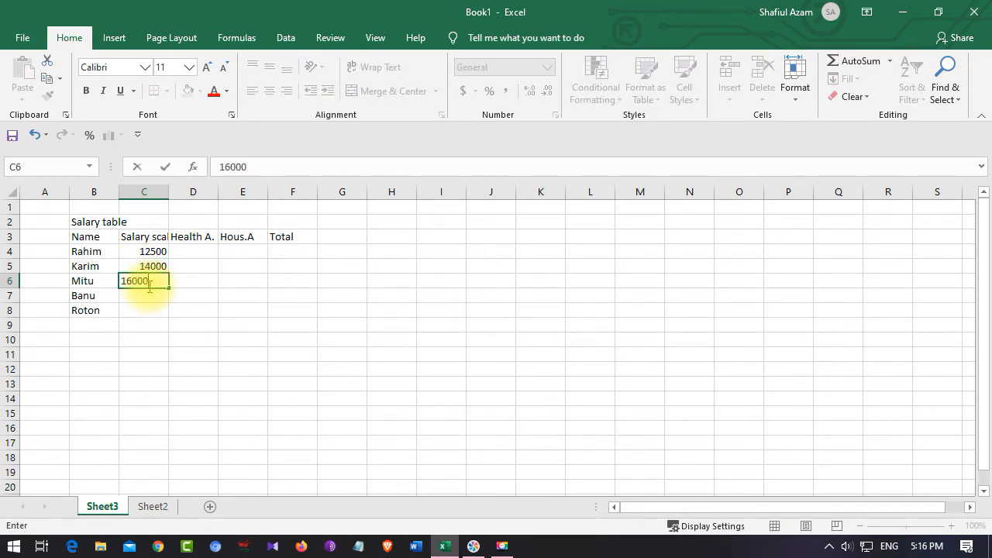
pyautogui.click(138, 296)
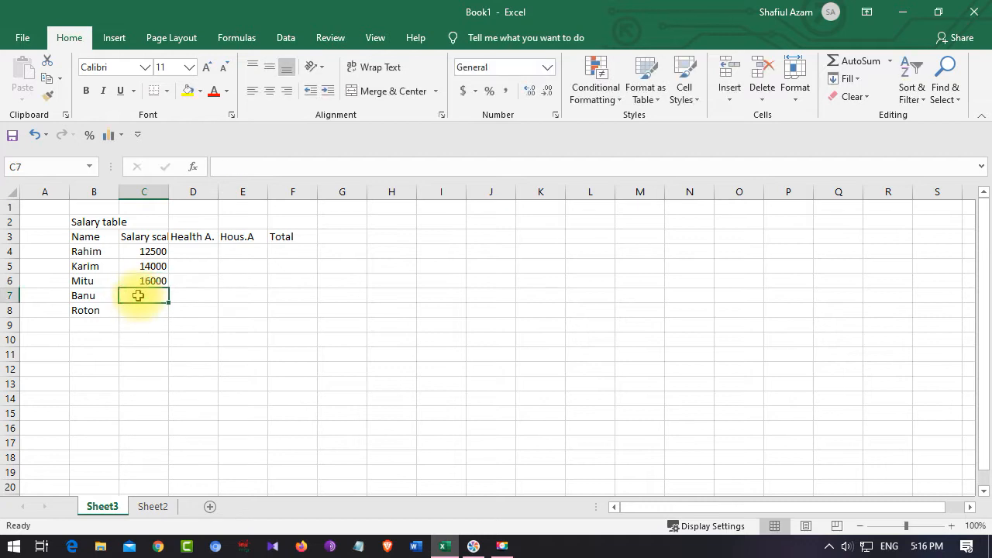
pyautogui.write('20')
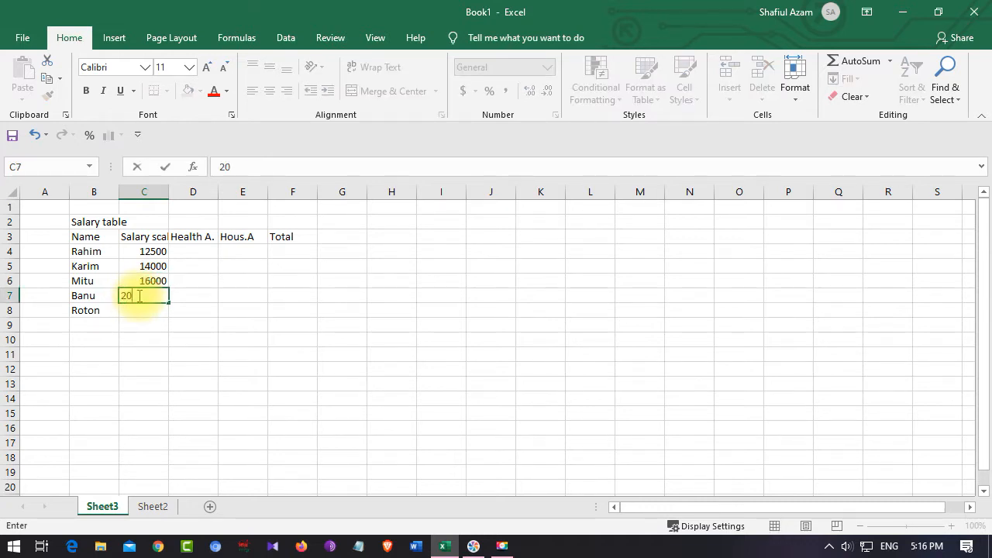
pyautogui.press('BackSpace')
pyautogui.write('2000')
pyautogui.click(136, 310)
pyautogui.write('1')
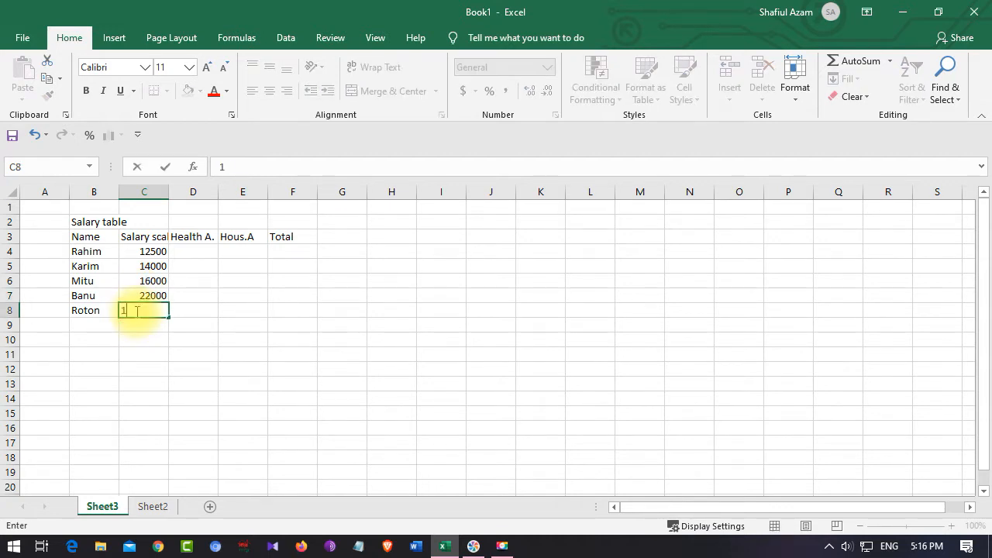
pyautogui.write('6000')
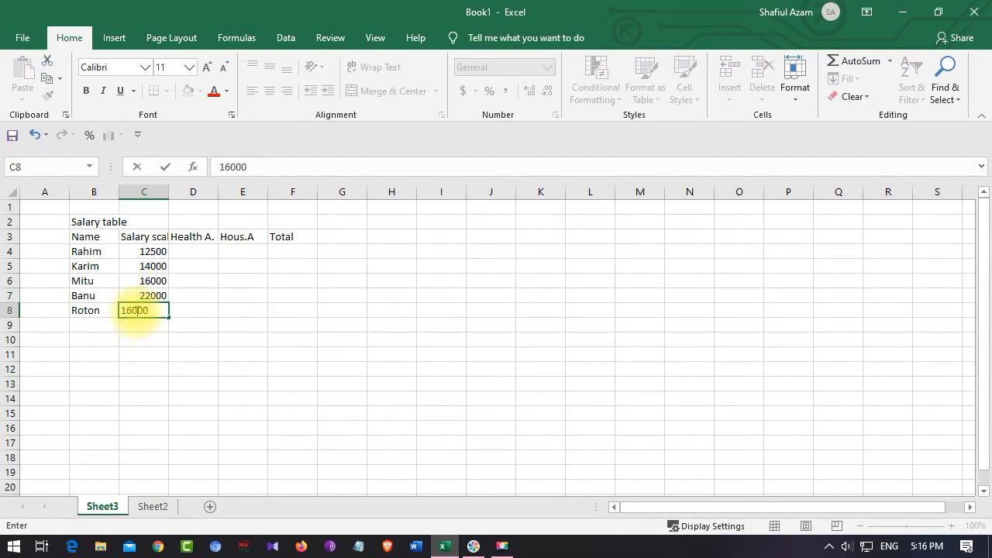
# Enter a health allowance of 1500 in D4 and fill it down through D8
pyautogui.click(199, 250)
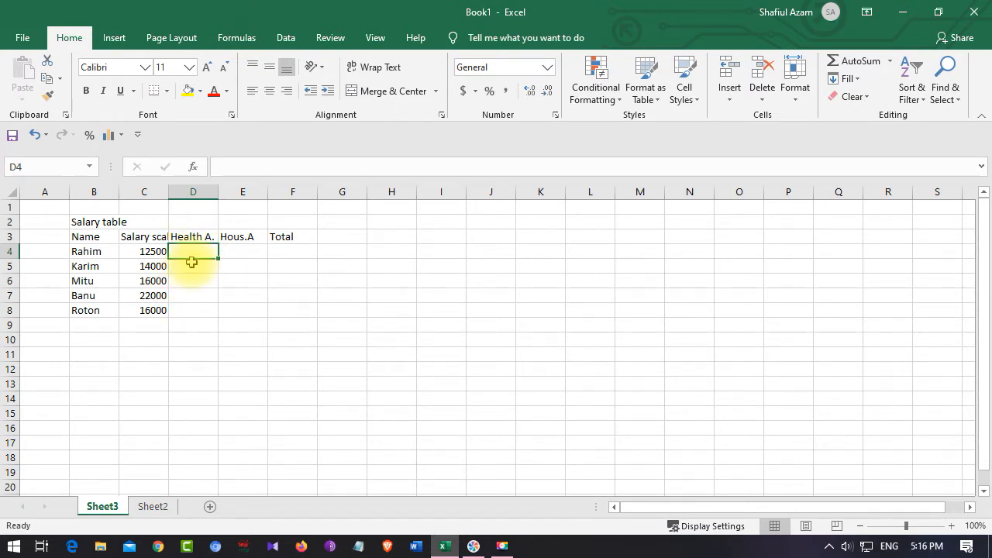
pyautogui.write('1500')
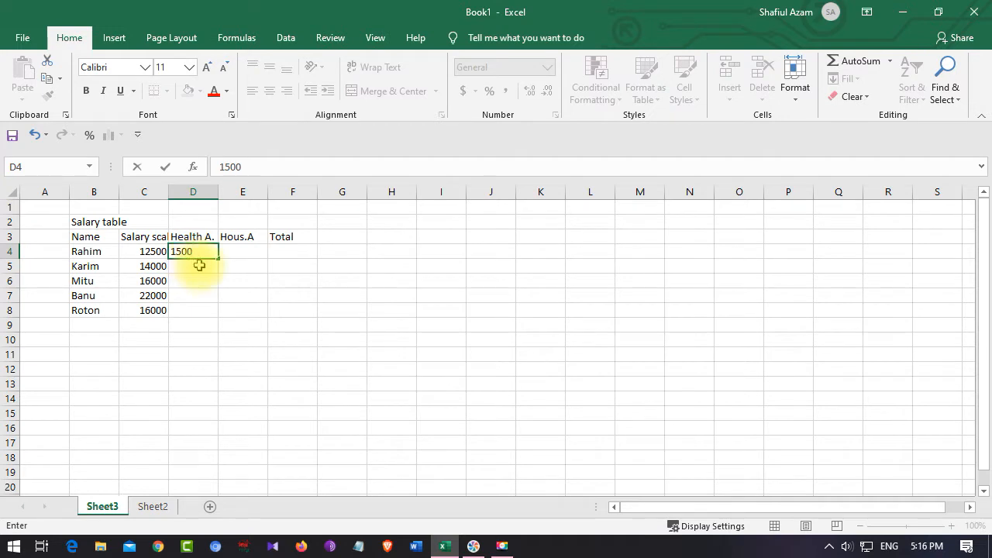
pyautogui.press('Return')
pyautogui.click(206, 250)
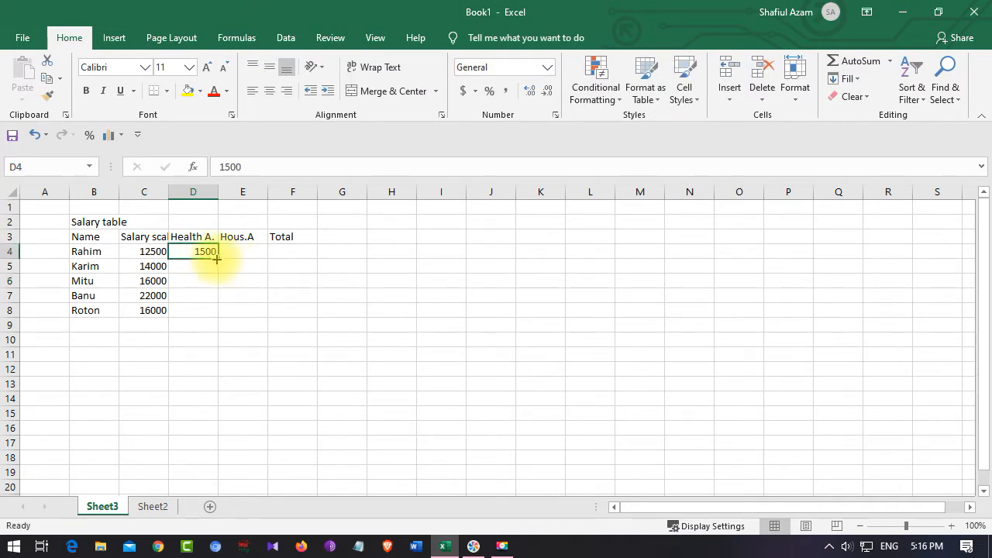
pyautogui.moveTo(217, 261); pyautogui.dragTo(217, 314)
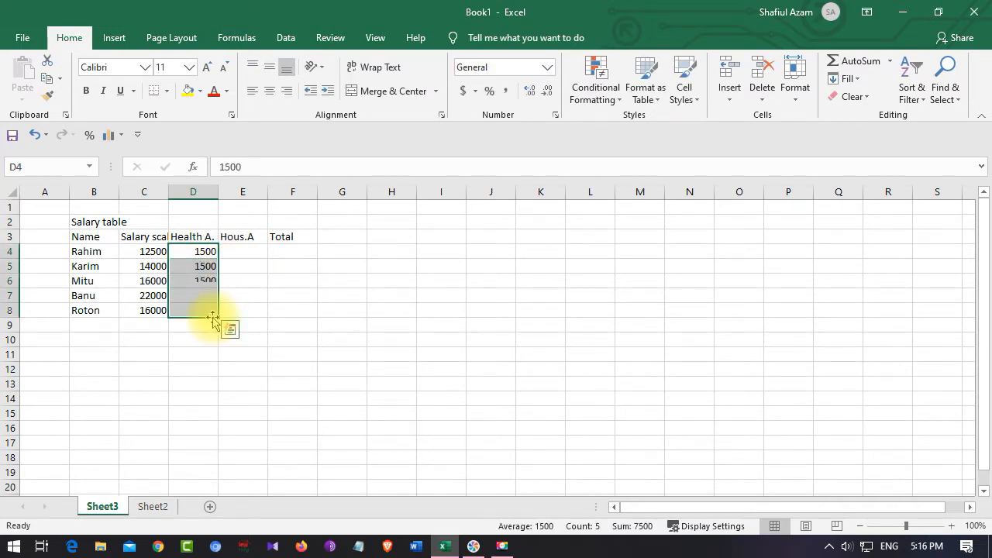
# Enter a house allowance of 2500 in E4 and fill it down through E8
pyautogui.click(231, 250)
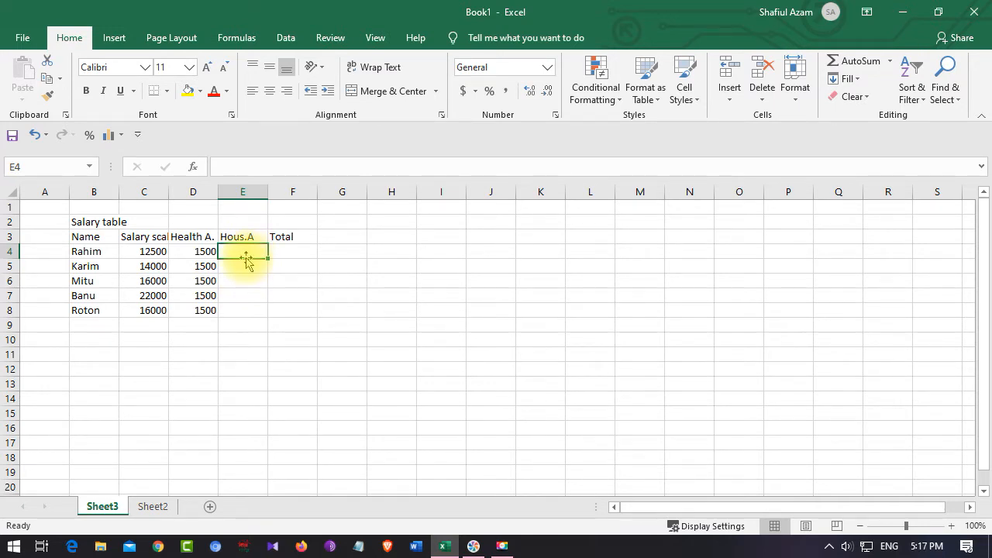
pyautogui.write('25000')
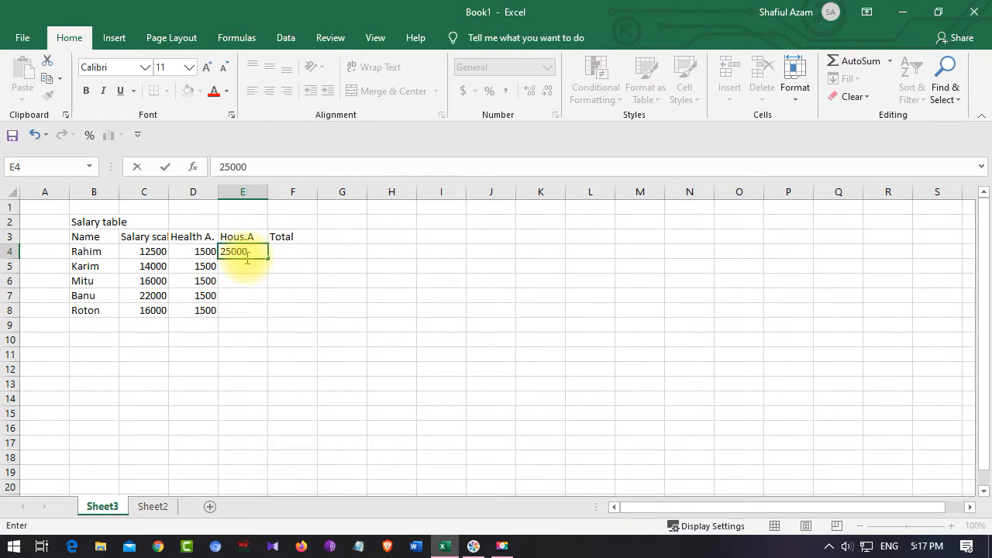
pyautogui.press('BackSpace')
pyautogui.press('Return')
pyautogui.click(256, 250)
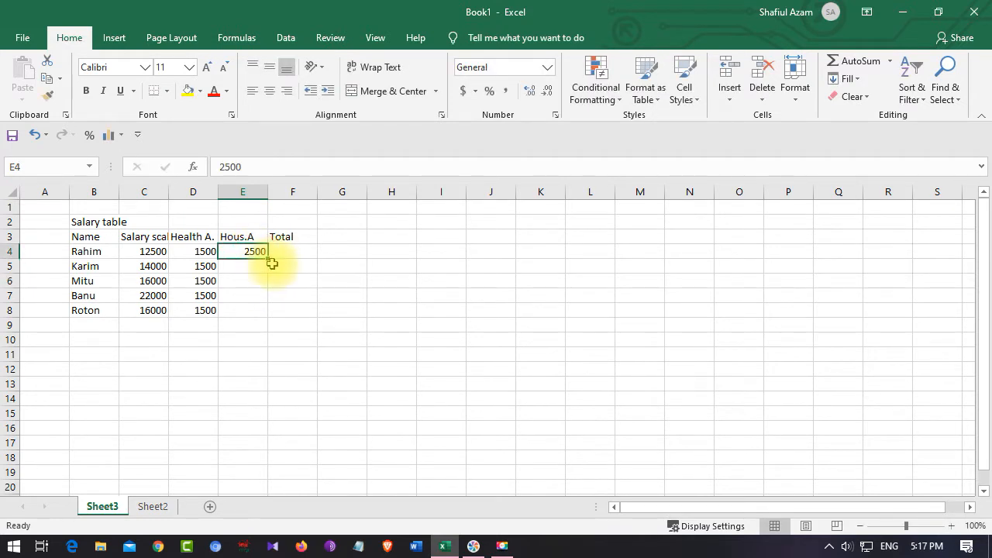
pyautogui.moveTo(269, 259); pyautogui.dragTo(260, 313)
pyautogui.click(243, 256)
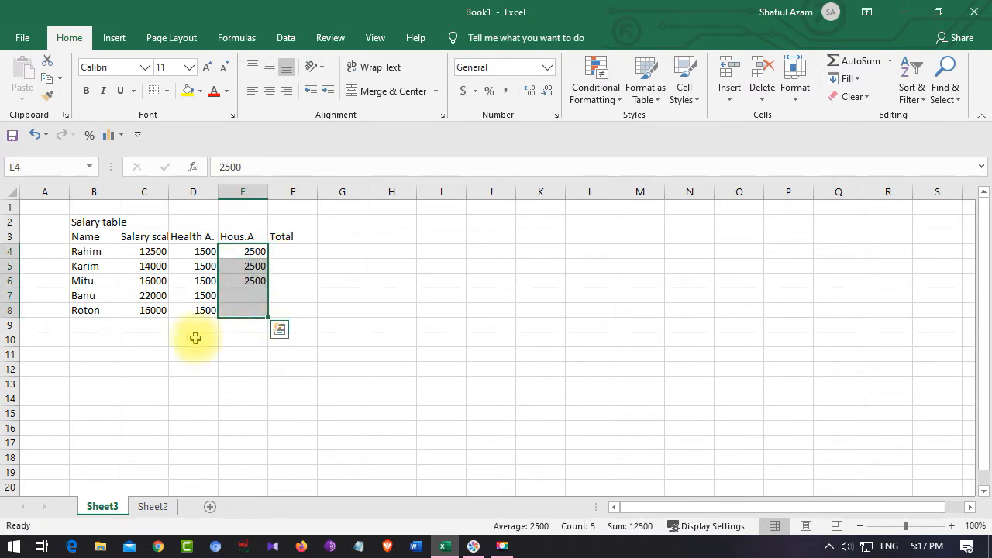
# Format the "Salary table" title in B2 as bold with a font size of 16
pyautogui.click(299, 250)
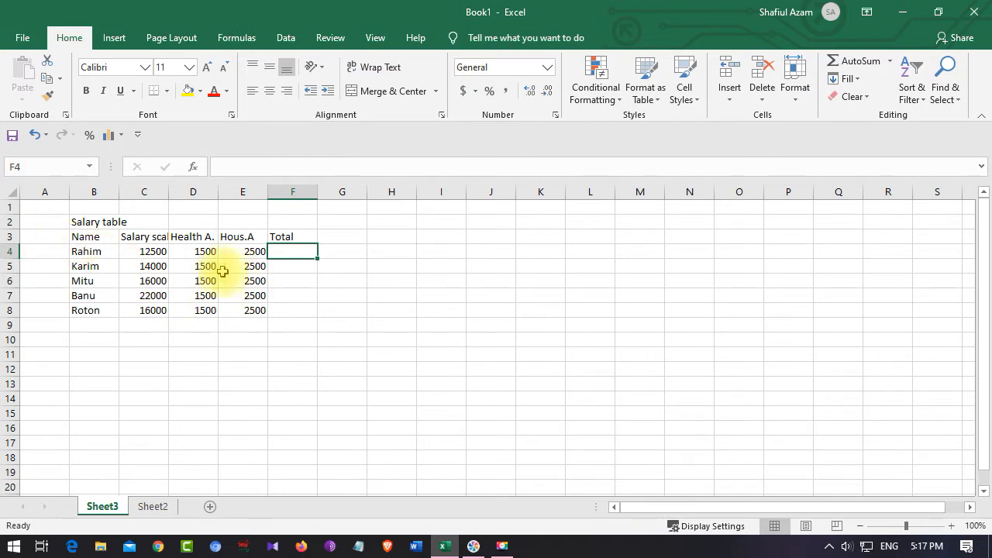
pyautogui.click(138, 236)
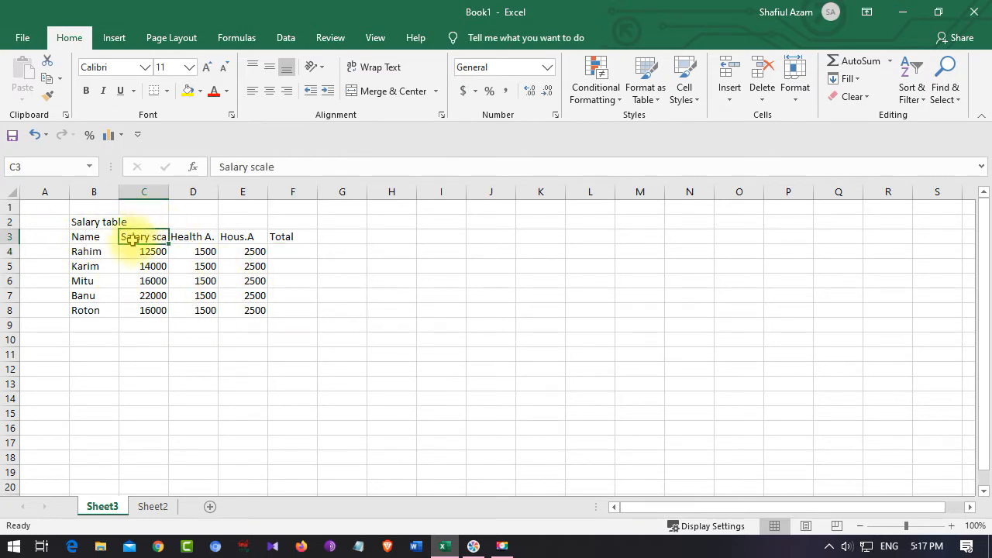
pyautogui.click(93, 222)
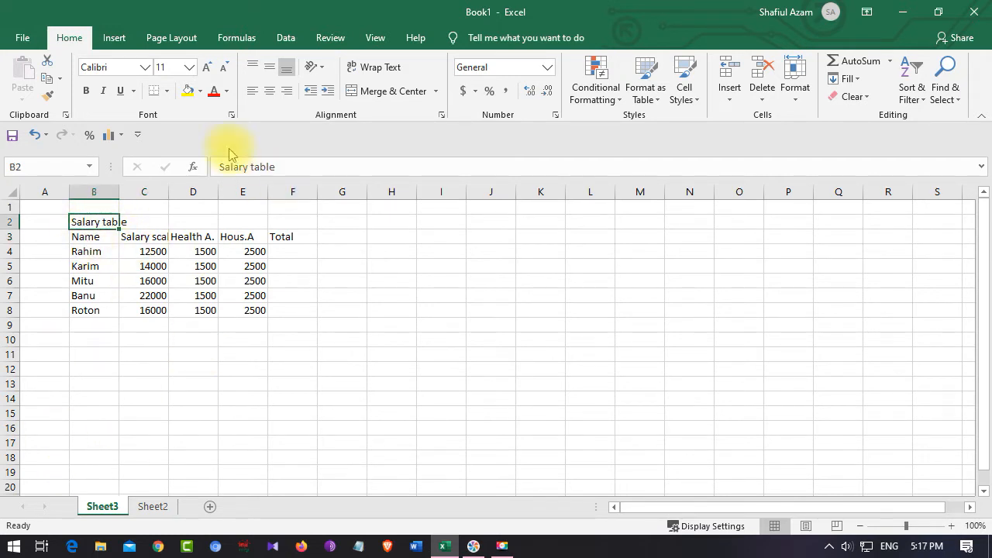
pyautogui.click(208, 69)
pyautogui.click(207, 69)
pyautogui.click(209, 69)
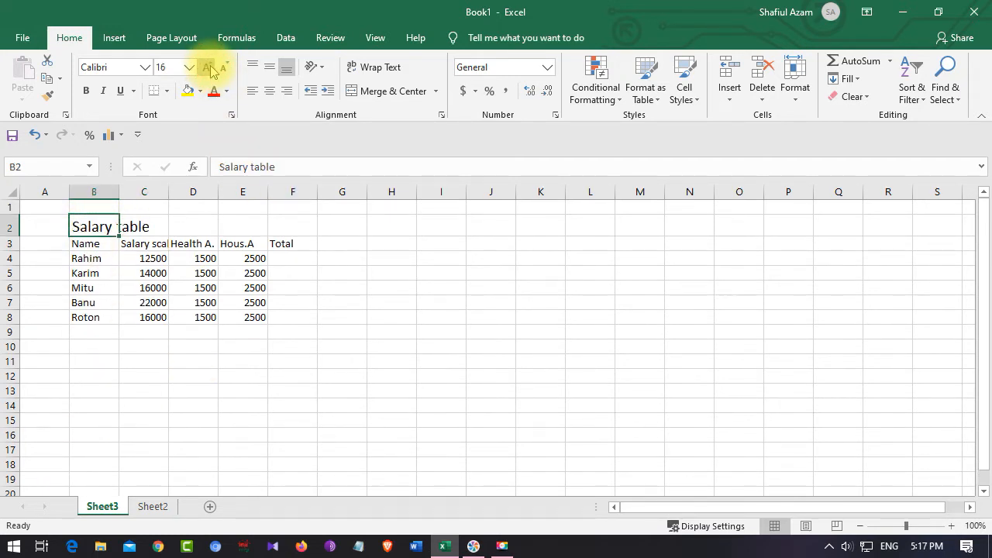
pyautogui.click(86, 91)
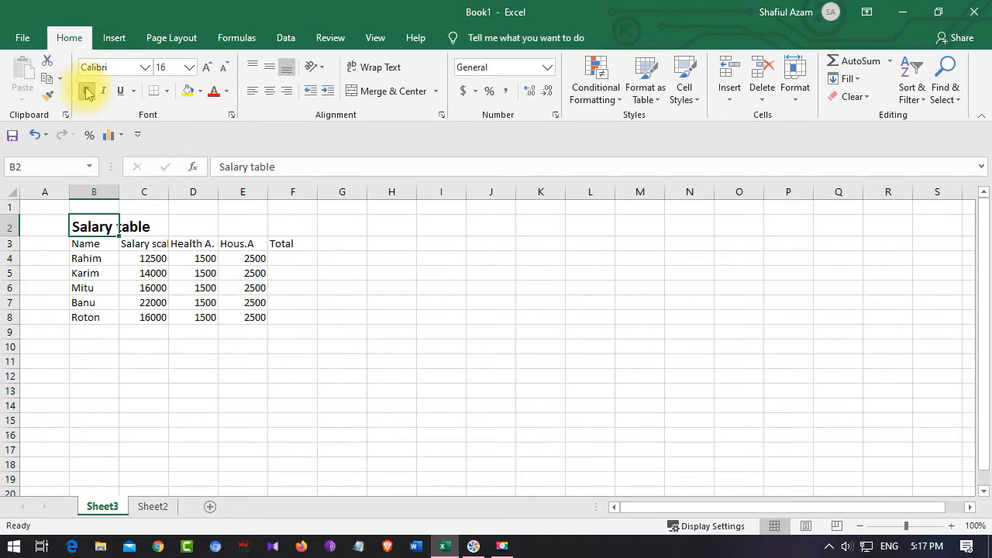
# Merge and center the "Salary table" title across B2 and C2
pyautogui.moveTo(153, 227); pyautogui.dragTo(96, 225)
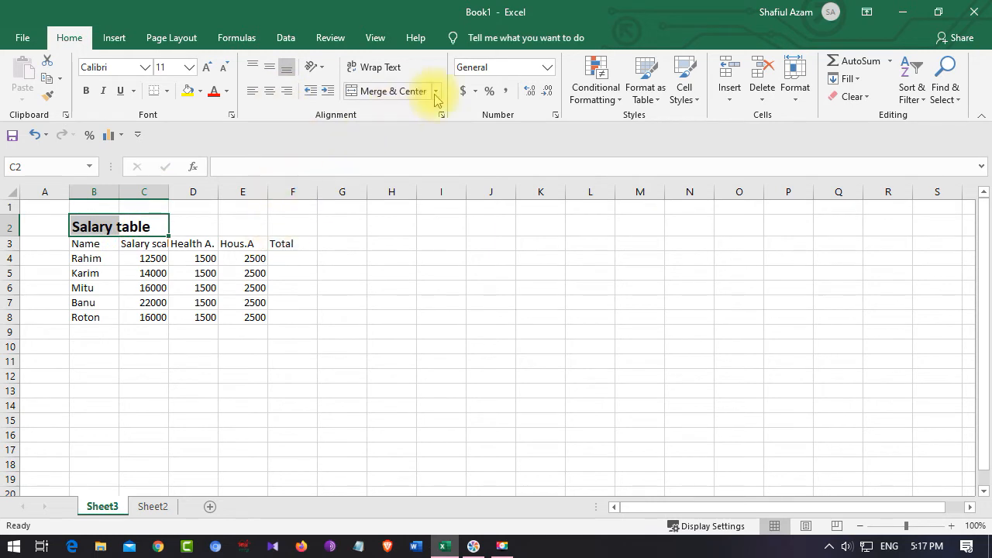
pyautogui.click(404, 93)
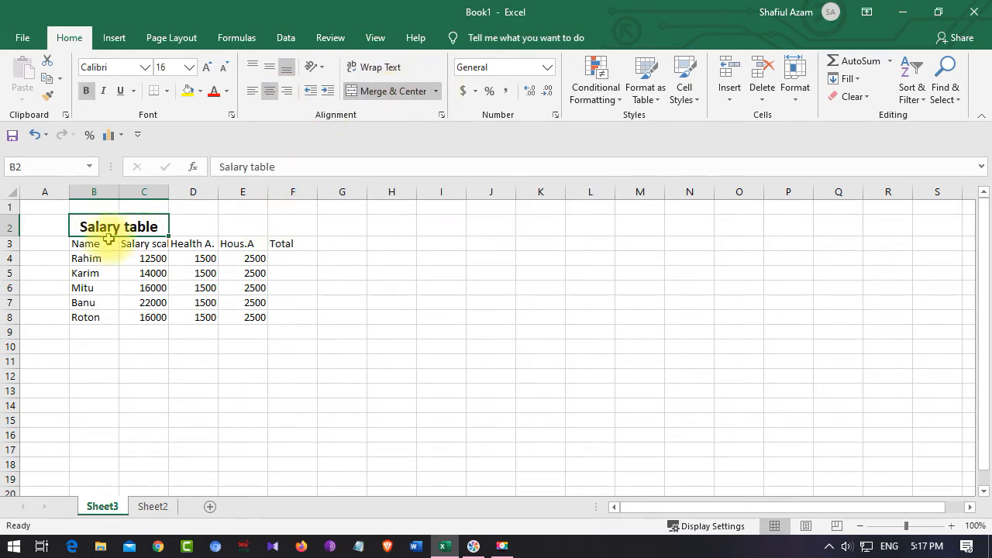
pyautogui.click(195, 228)
pyautogui.click(155, 227)
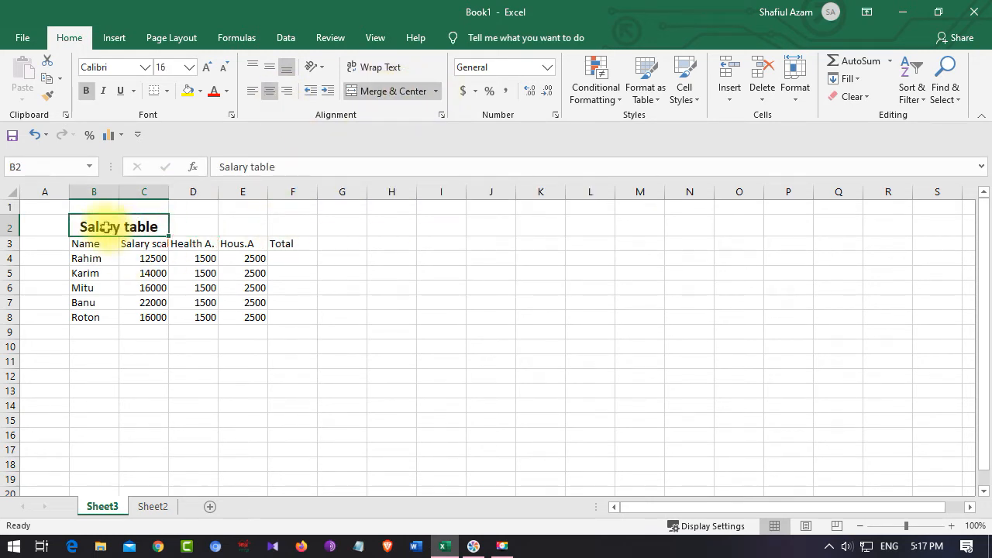
# Widen column C to fit the "Salary scale" header and set the font size of B3:F8 to 14
pyautogui.click(141, 243)
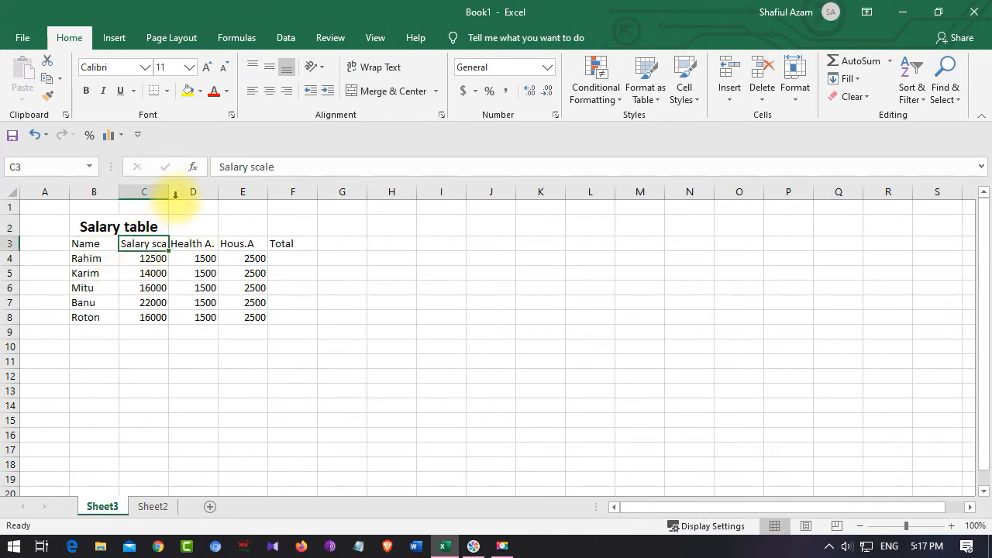
pyautogui.moveTo(168, 192); pyautogui.dragTo(184, 192)
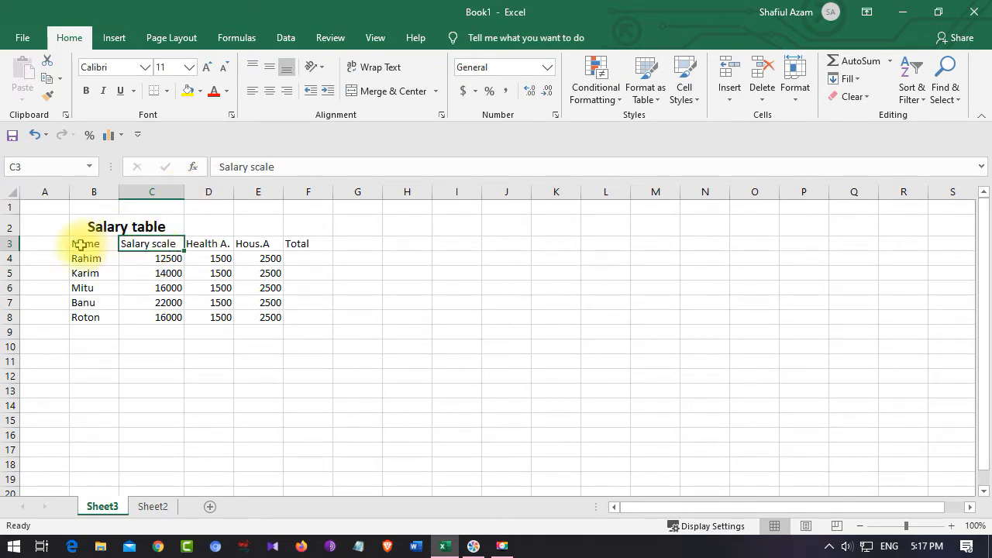
pyautogui.moveTo(81, 245); pyautogui.dragTo(297, 317)
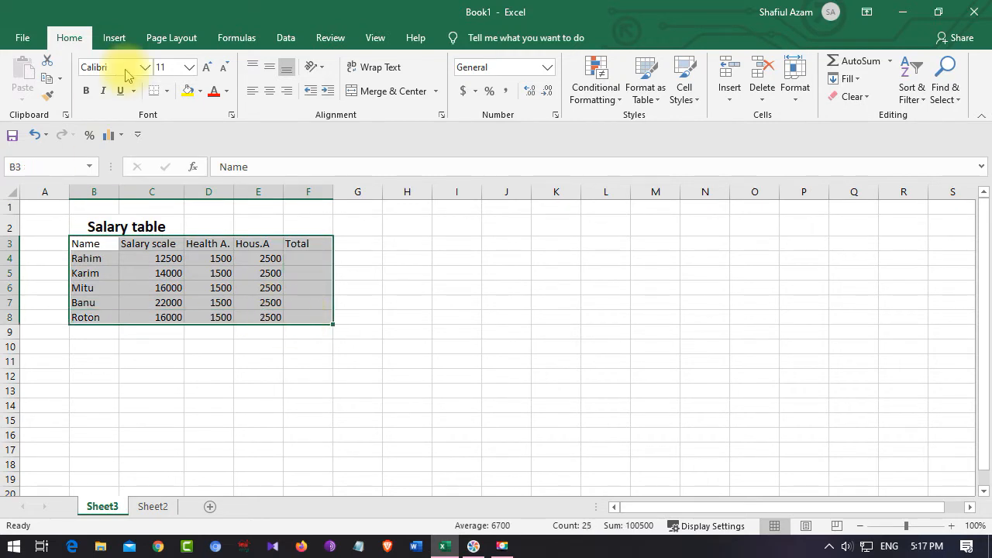
pyautogui.click(206, 68)
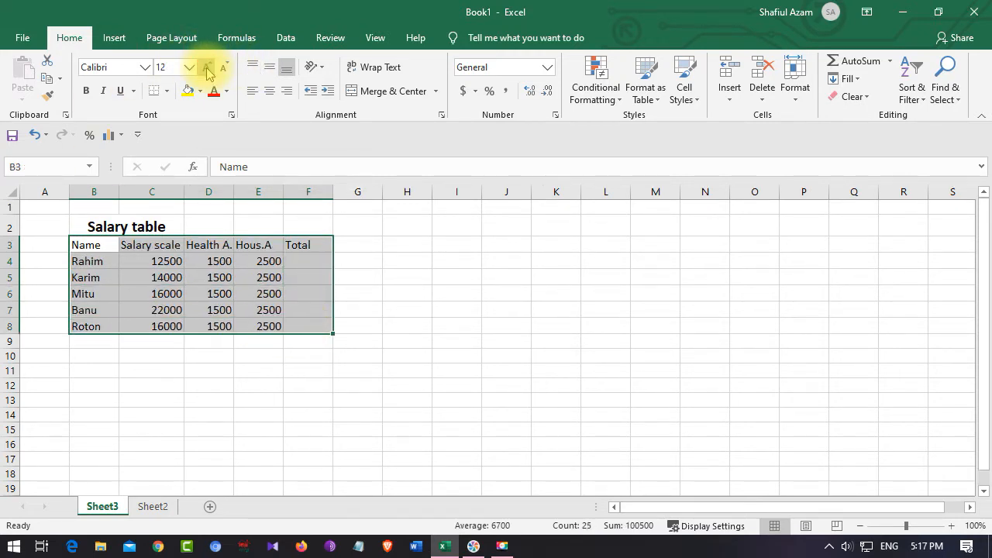
pyautogui.click(206, 68)
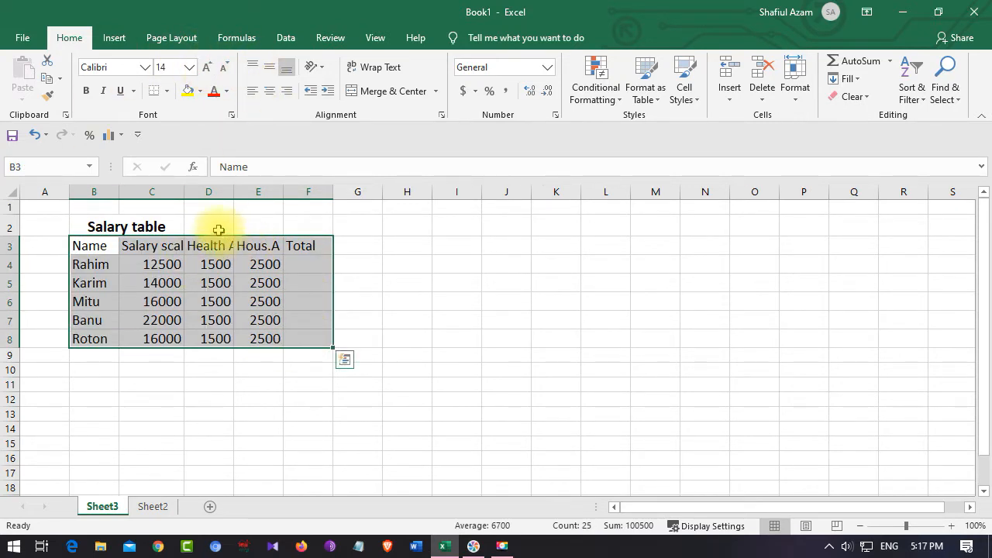
# Widen columns C, D and E so the enlarged salary scale and allowance headers fit with some room
pyautogui.moveTo(183, 192); pyautogui.dragTo(210, 193)
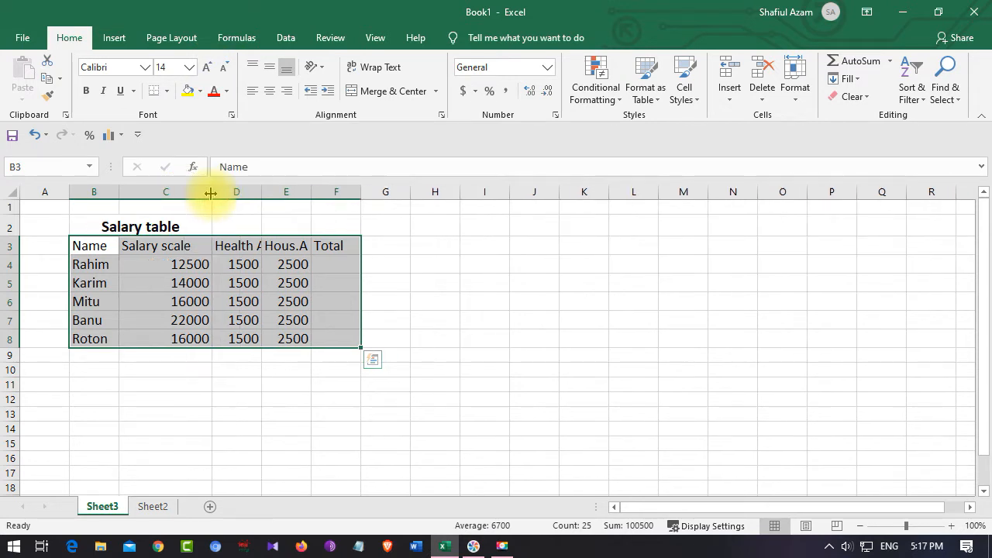
pyautogui.click(208, 385)
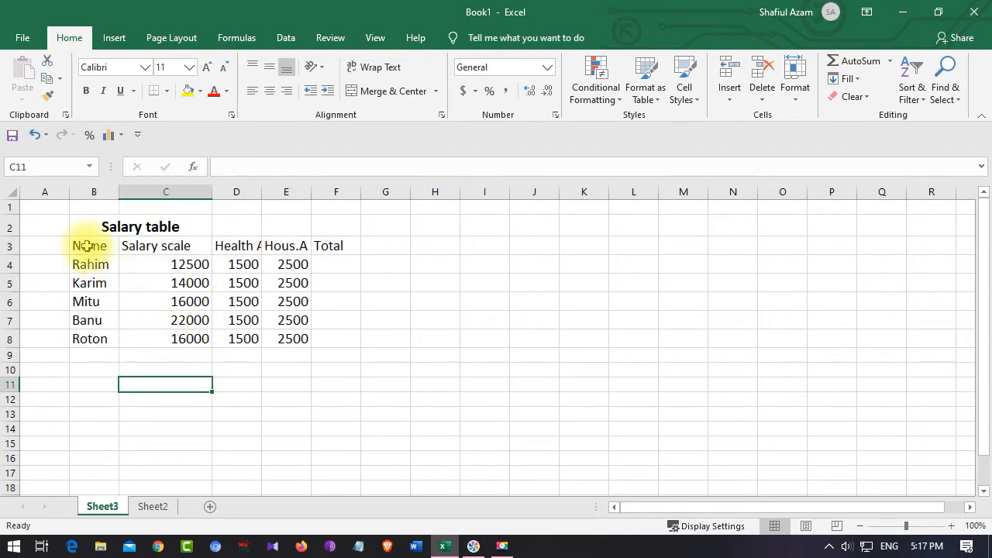
pyautogui.moveTo(88, 246); pyautogui.dragTo(334, 247)
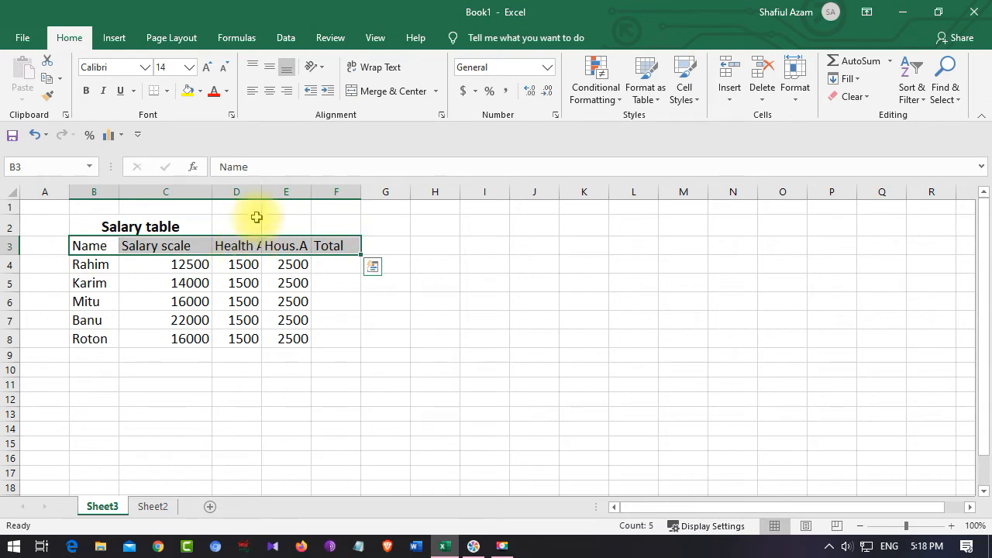
pyautogui.click(243, 283)
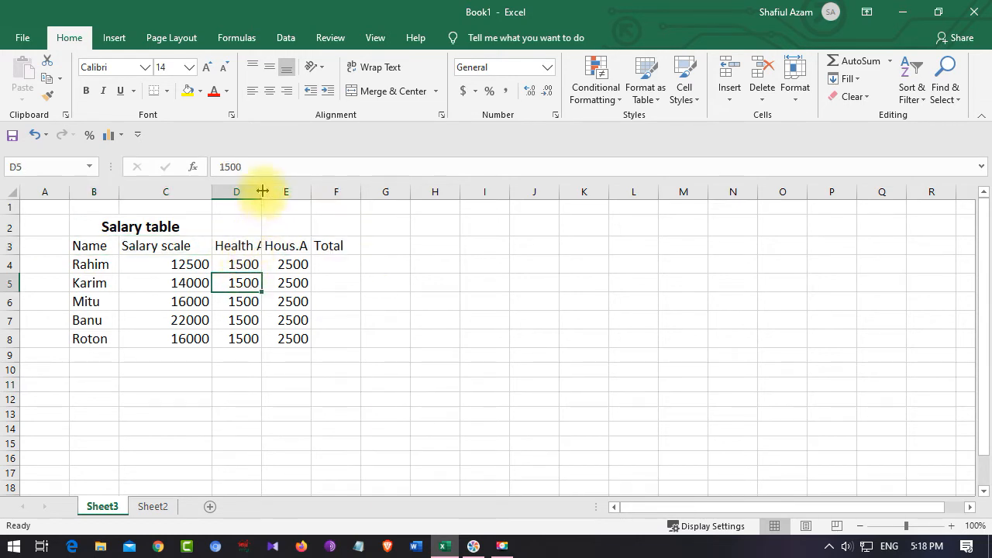
pyautogui.moveTo(262, 191); pyautogui.dragTo(339, 193)
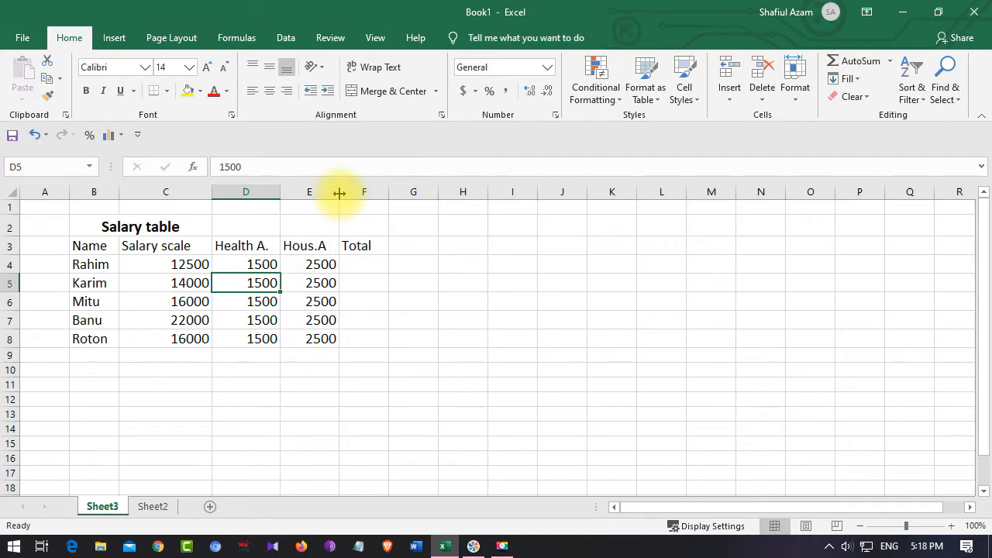
pyautogui.click(203, 395)
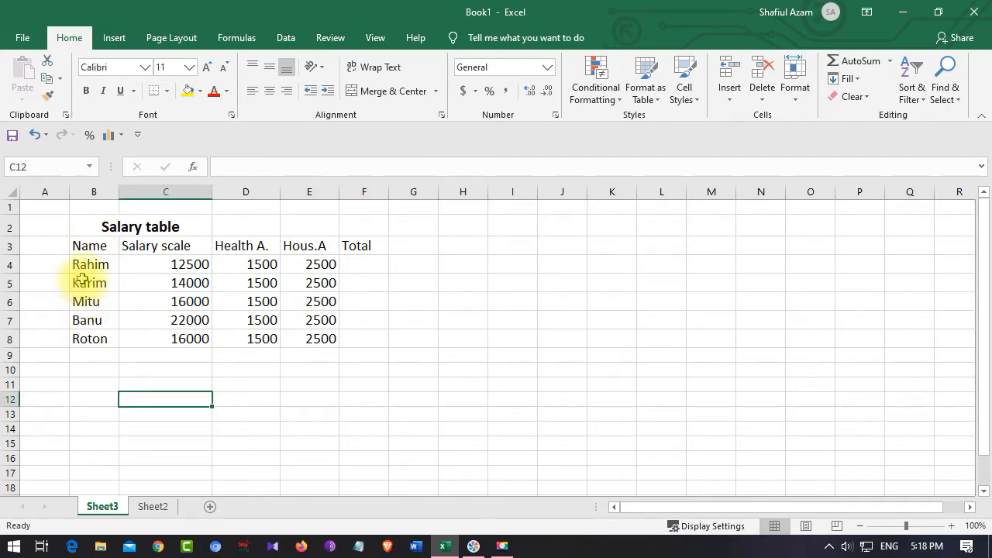
pyautogui.moveTo(89, 248); pyautogui.dragTo(364, 245)
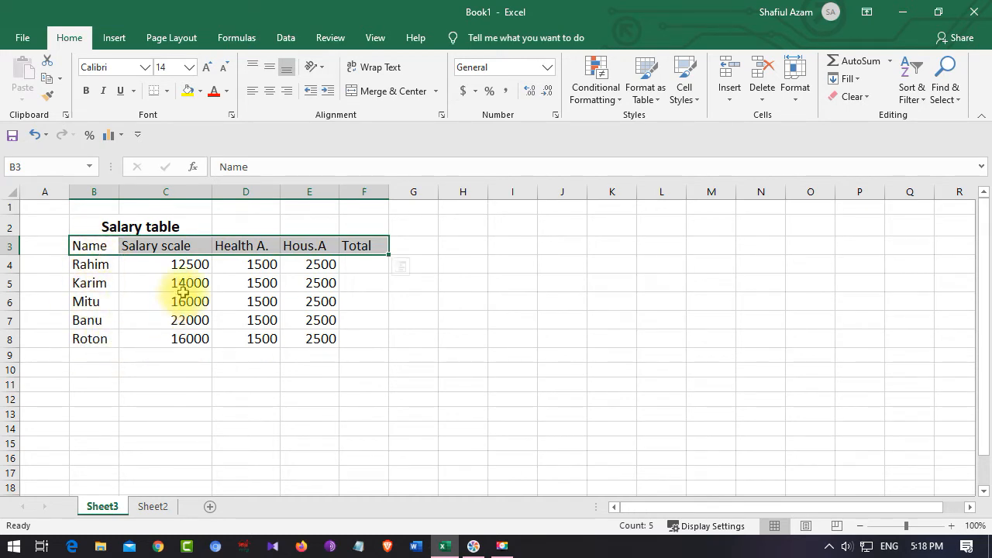
pyautogui.click(362, 369)
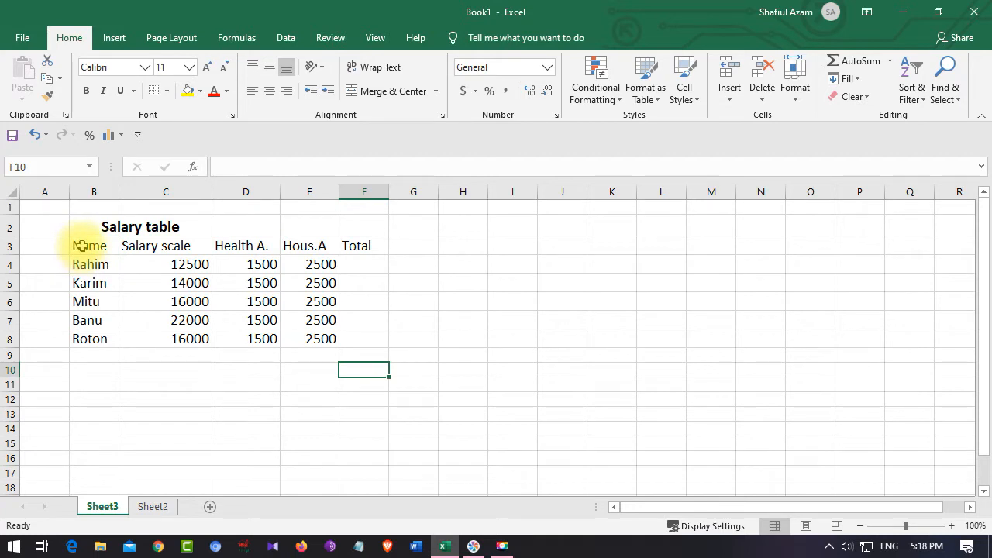
pyautogui.click(595, 93)
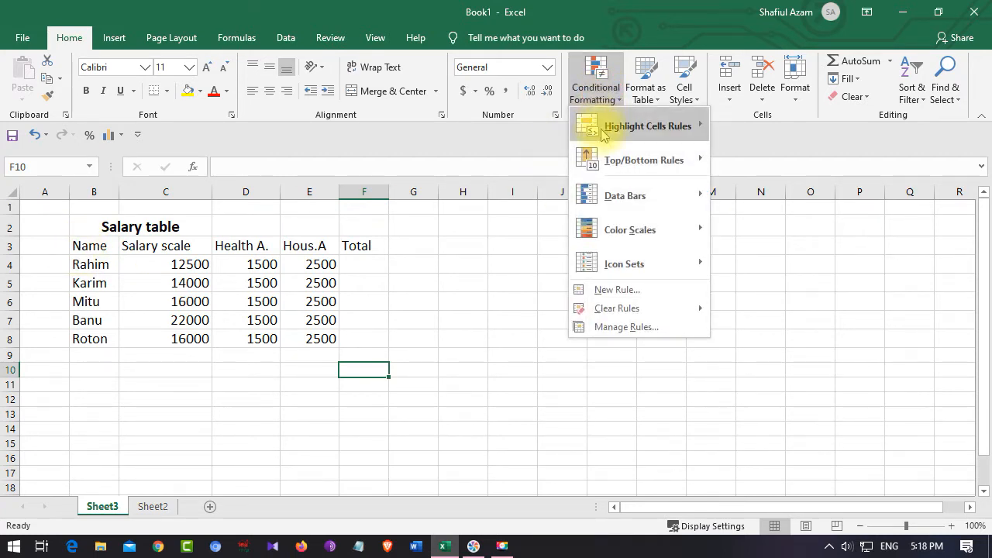
pyautogui.moveTo(609, 143)
pyautogui.moveTo(640, 244)
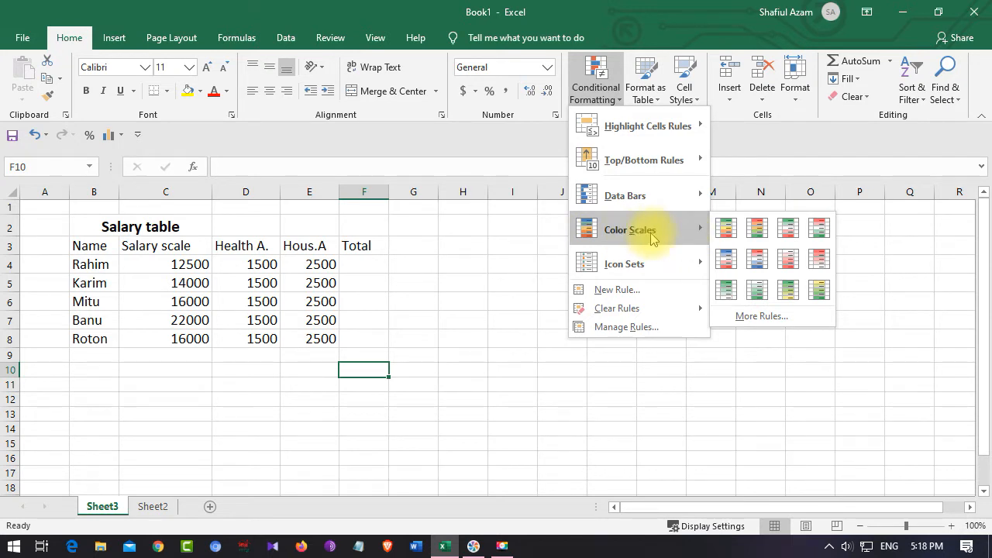
# Apply the green-yellow-red color scale as conditional formatting to the table range B3:F8
pyautogui.click(84, 246)
pyautogui.moveTo(84, 245); pyautogui.dragTo(354, 336)
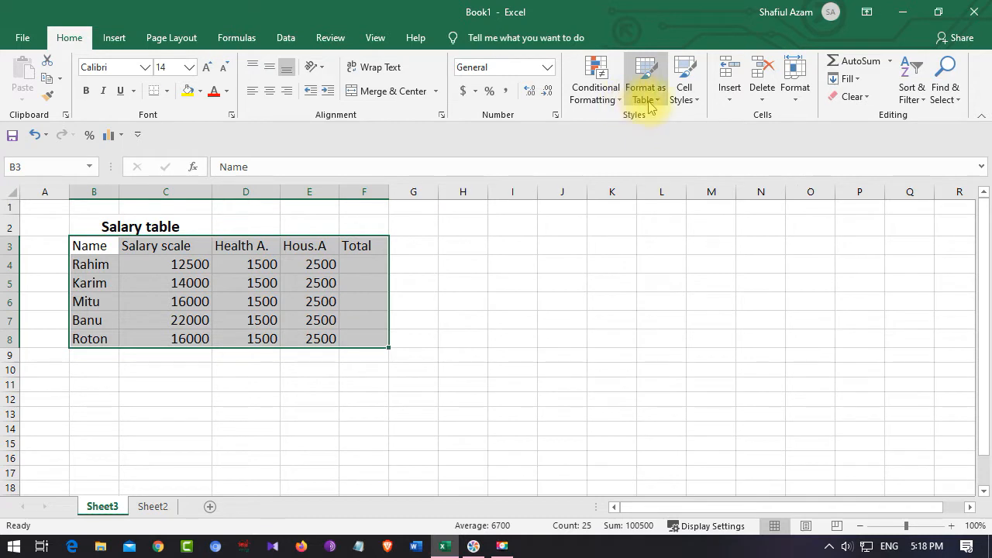
pyautogui.click(595, 91)
pyautogui.moveTo(632, 236)
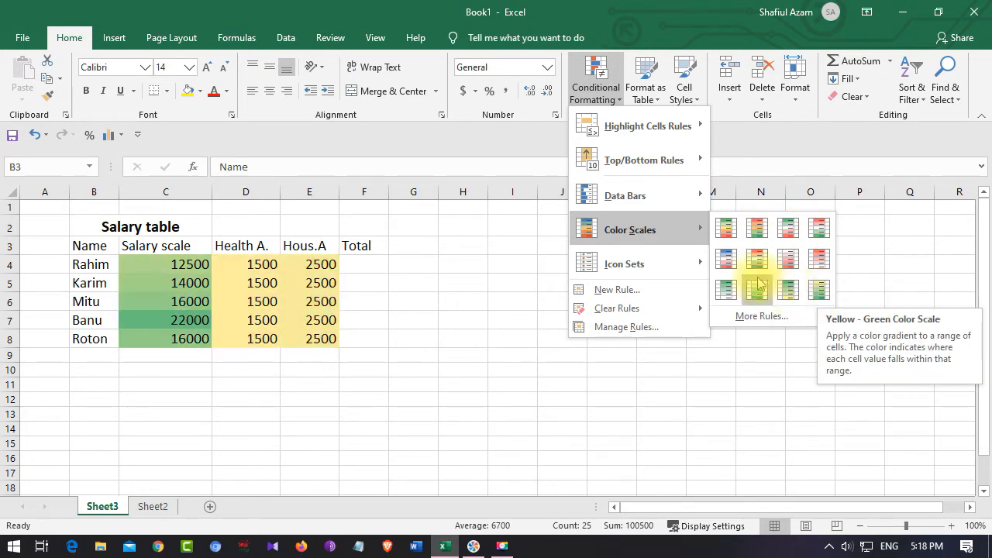
pyautogui.click(727, 226)
pyautogui.click(310, 398)
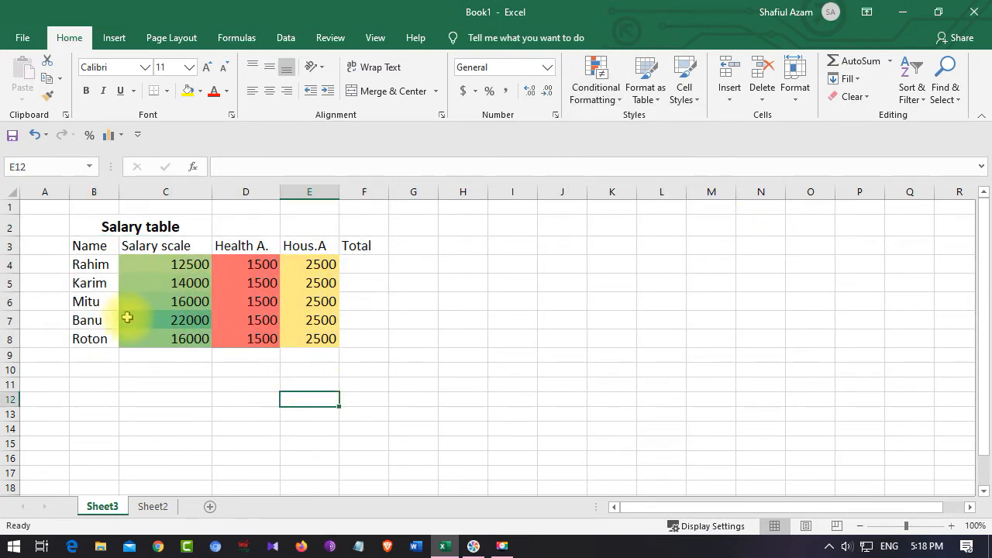
# Fill the header row B3:F3 with light blue
pyautogui.moveTo(75, 246); pyautogui.dragTo(359, 250)
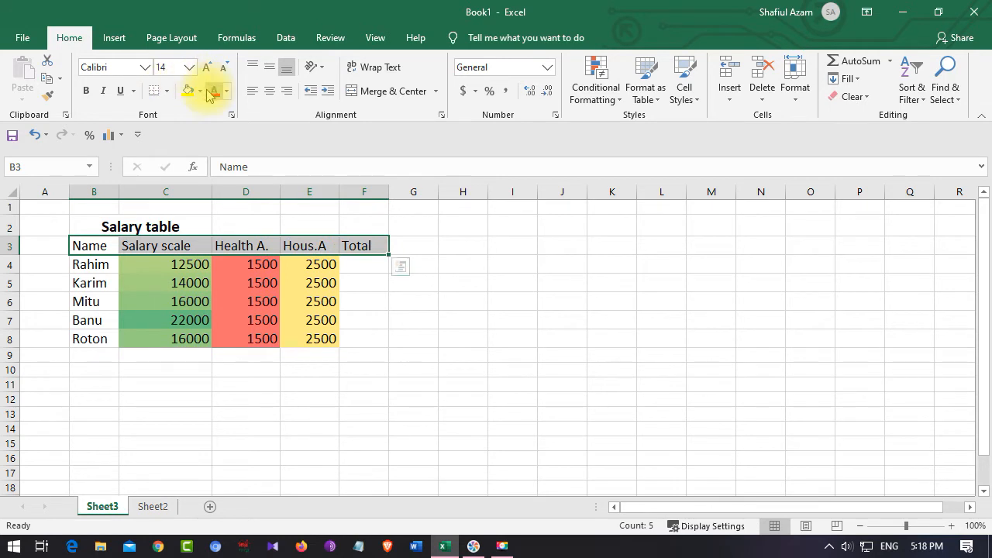
pyautogui.click(200, 92)
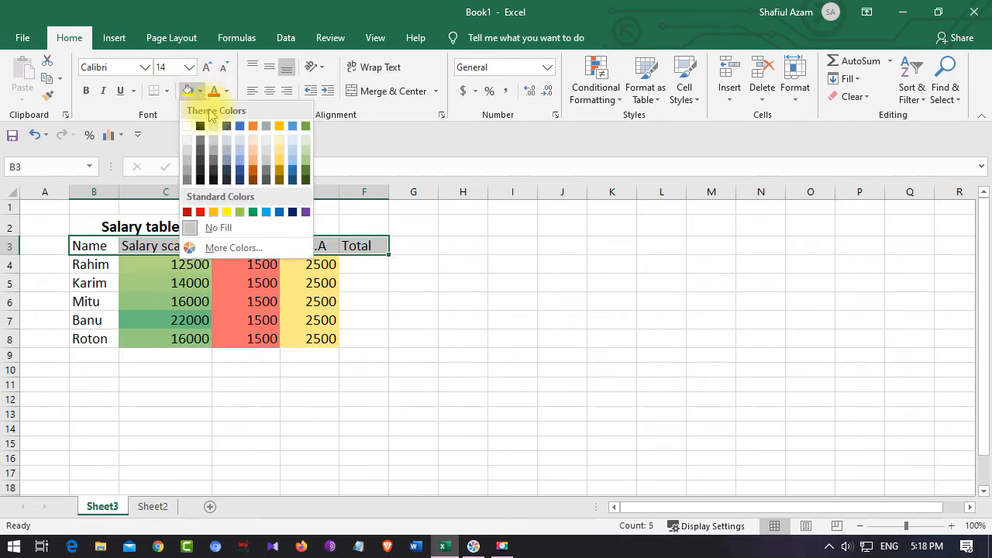
pyautogui.click(294, 147)
pyautogui.click(104, 294)
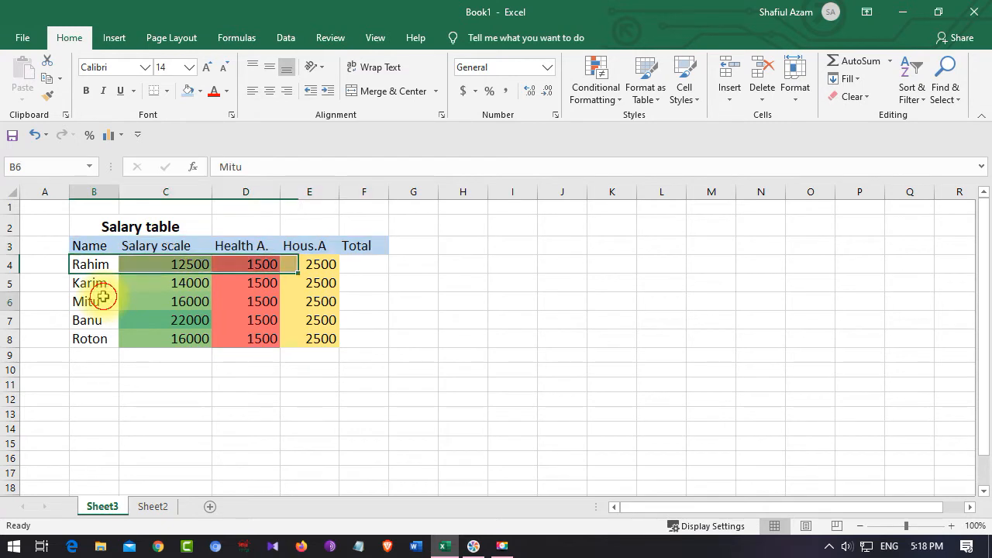
pyautogui.click(410, 349)
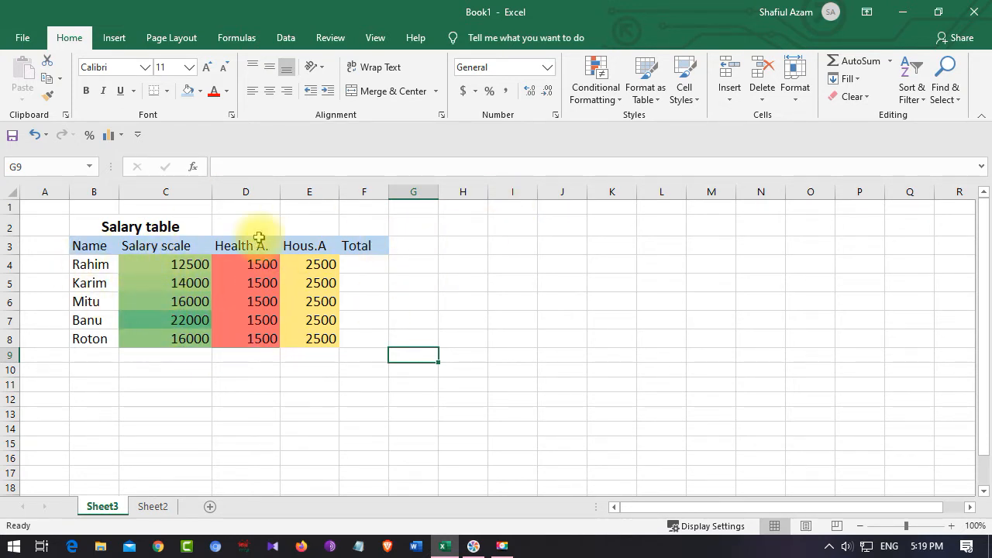
pyautogui.click(594, 99)
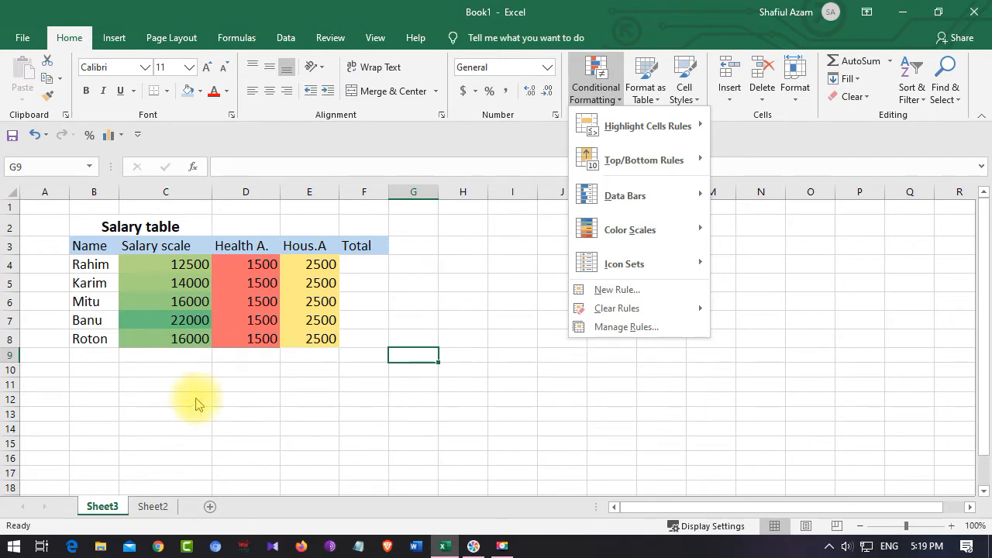
pyautogui.click(162, 411)
pyautogui.click(306, 369)
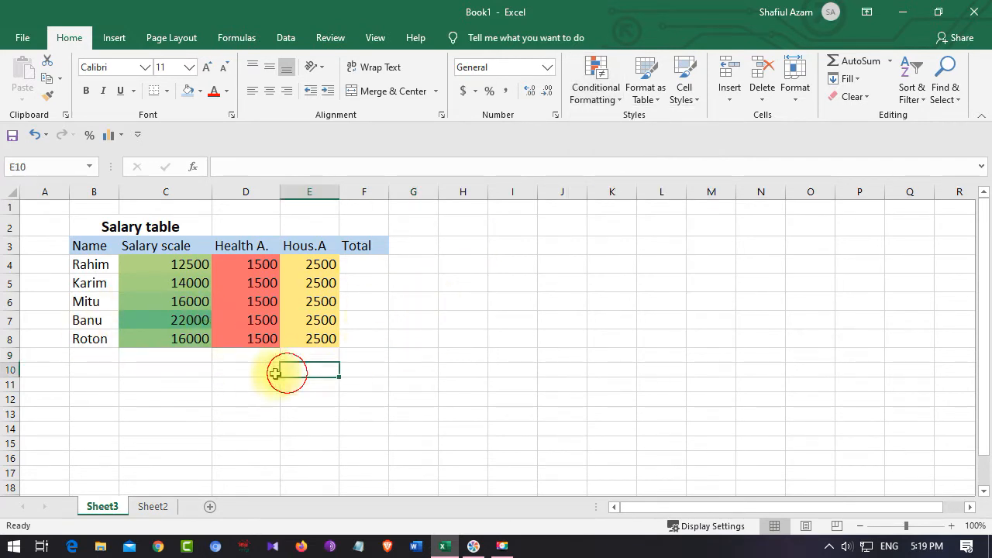
pyautogui.click(364, 268)
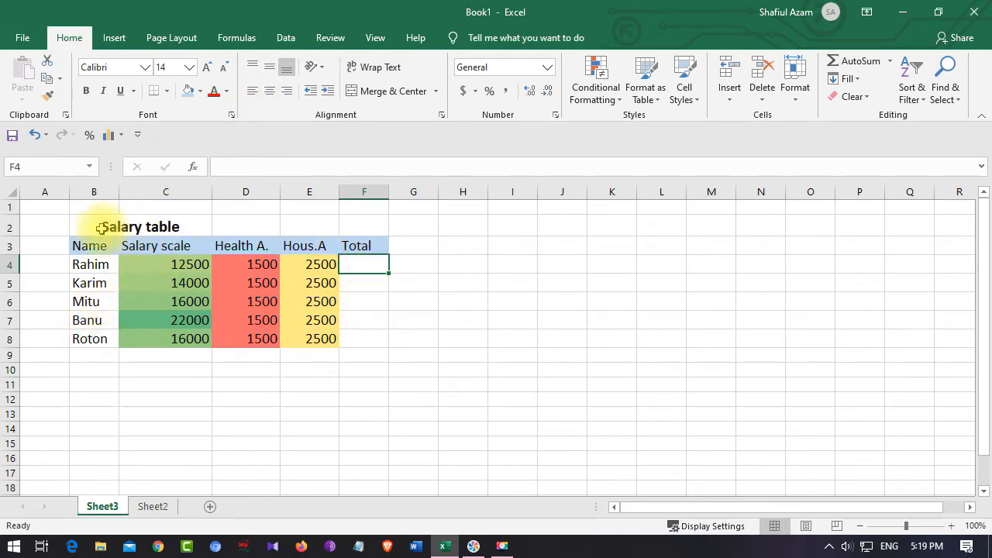
# Set double-line borders with automatic color on the top and bottom edges of the merged "Salary table" title cell
pyautogui.moveTo(89, 227); pyautogui.dragTo(166, 226)
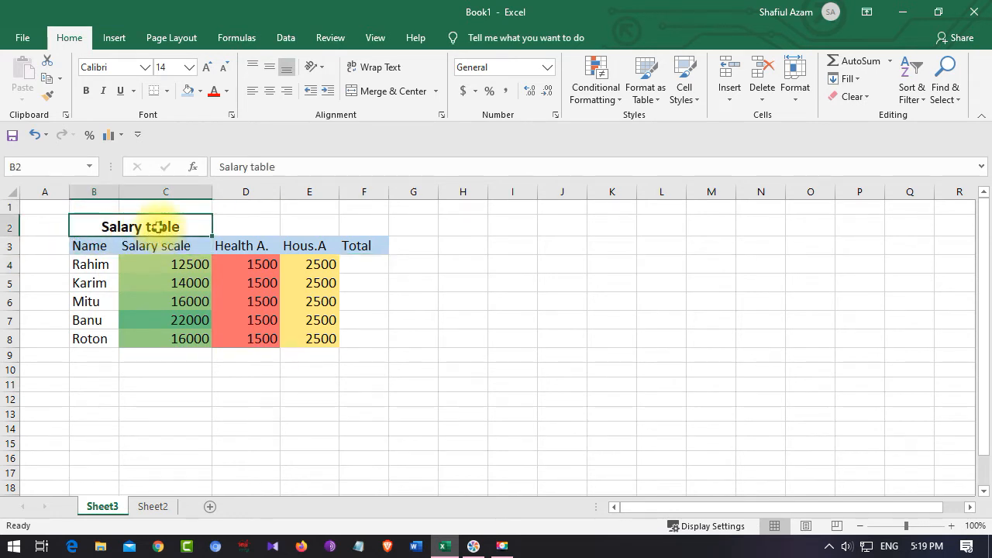
pyautogui.hotkey('alt', 'h')
pyautogui.press('m')
pyautogui.press('c')
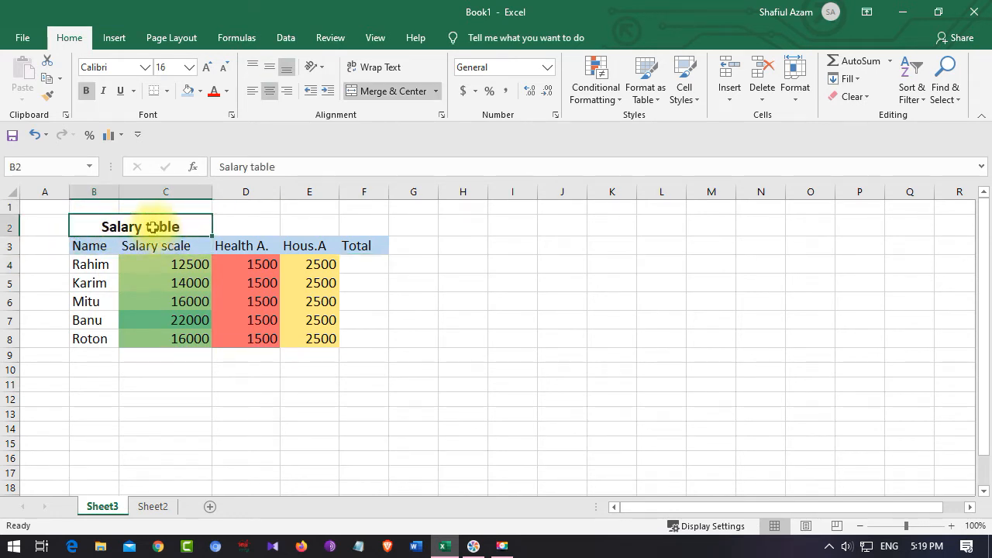
pyautogui.click(167, 92)
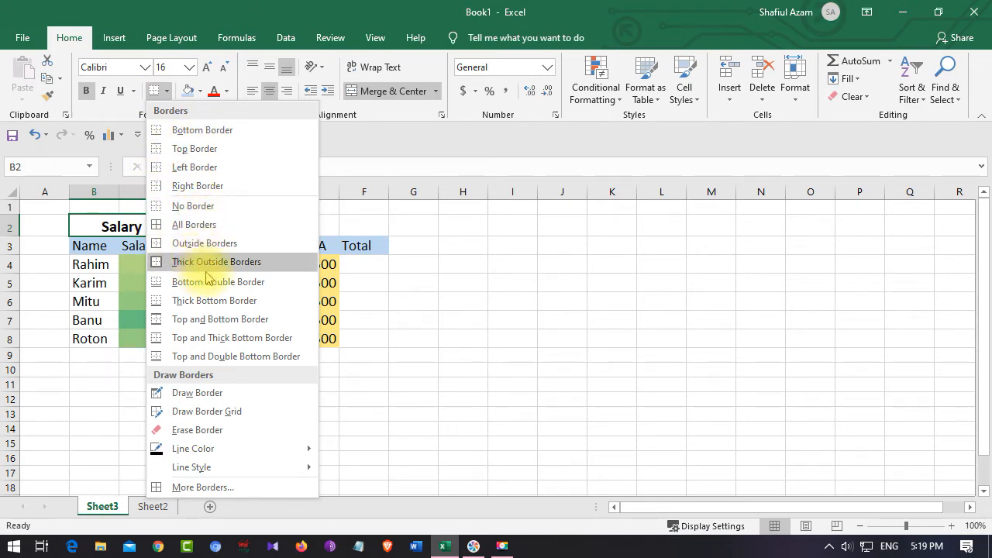
pyautogui.click(214, 490)
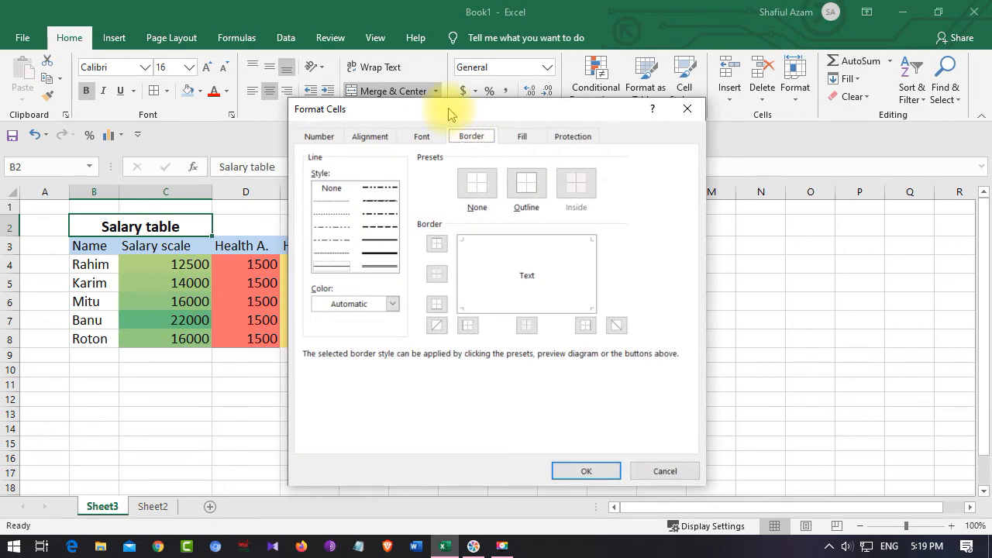
pyautogui.moveTo(450, 114); pyautogui.dragTo(542, 96)
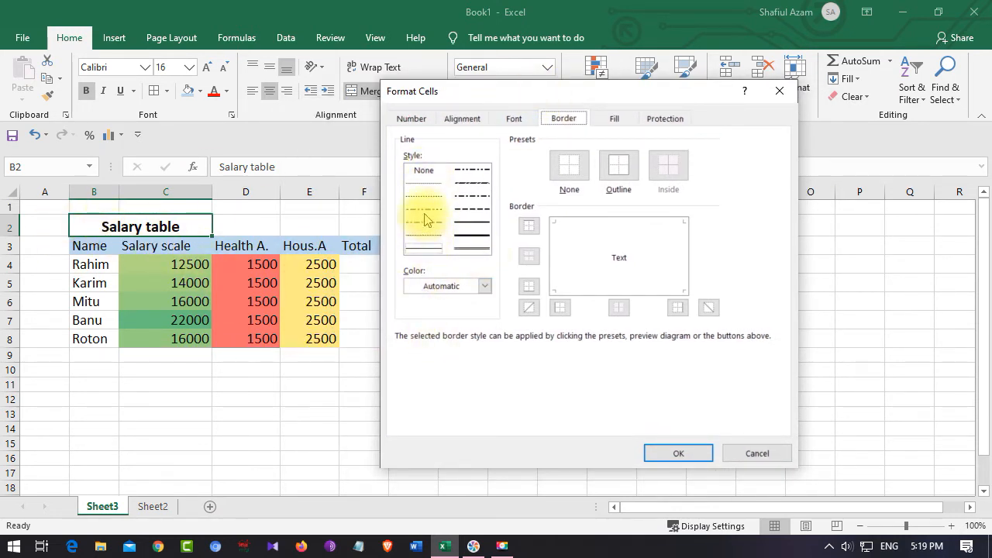
pyautogui.click(478, 249)
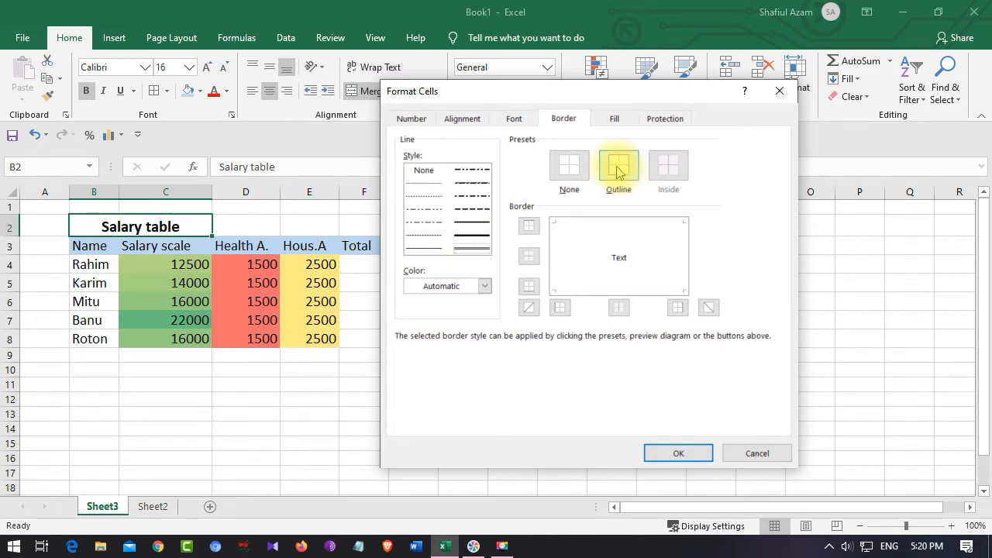
pyautogui.click(622, 172)
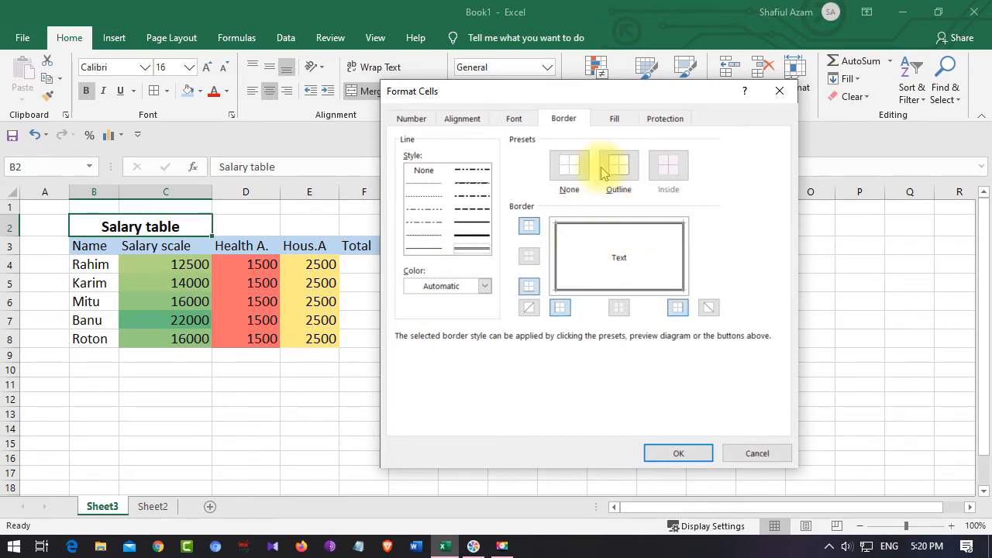
pyautogui.click(567, 165)
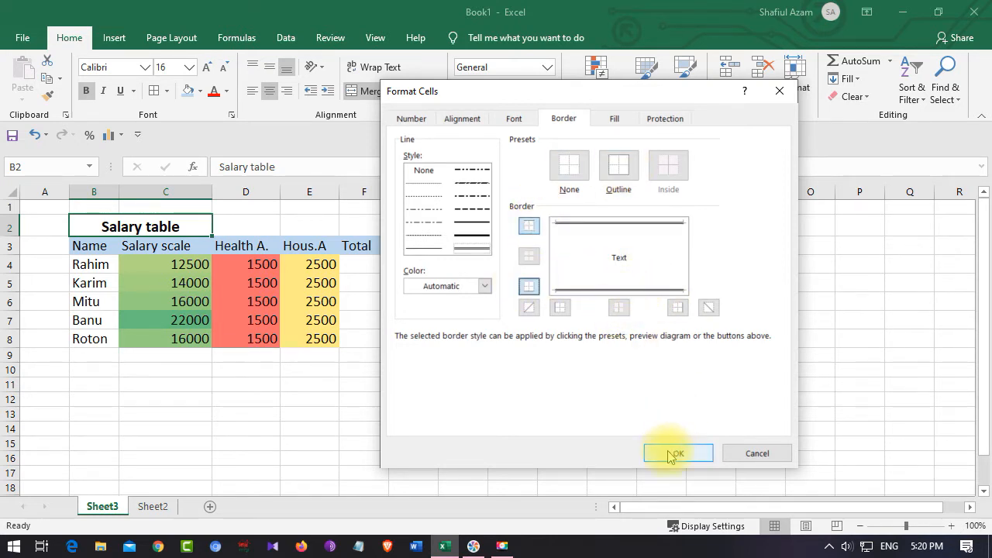
pyautogui.click(482, 286)
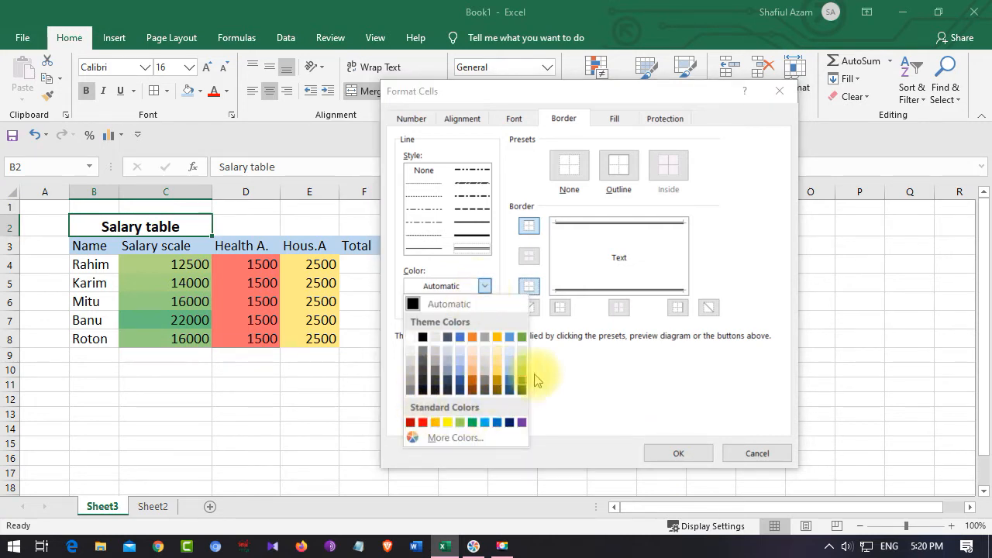
pyautogui.click(616, 395)
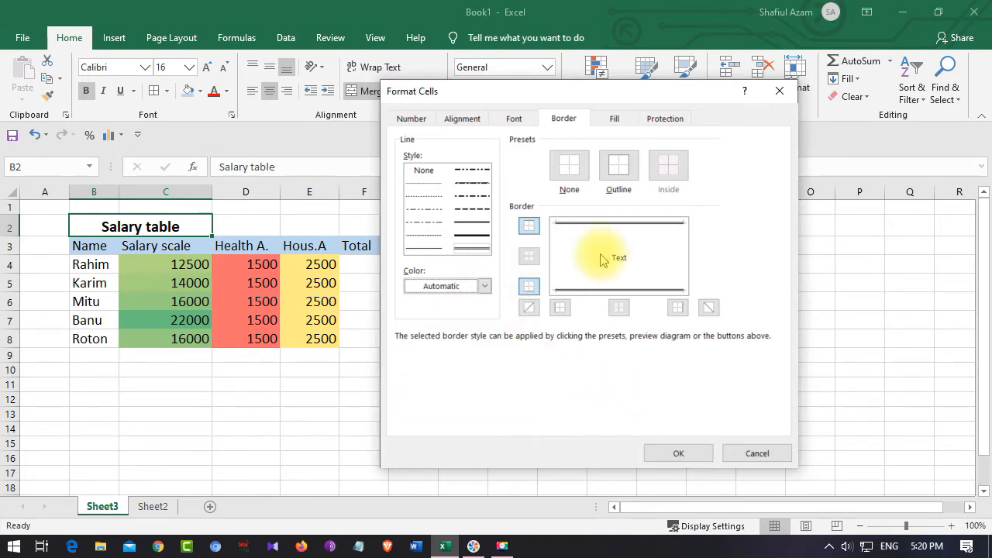
# Give the "Salary table" title cell a light green background and apply the cell formatting
pyautogui.click(615, 122)
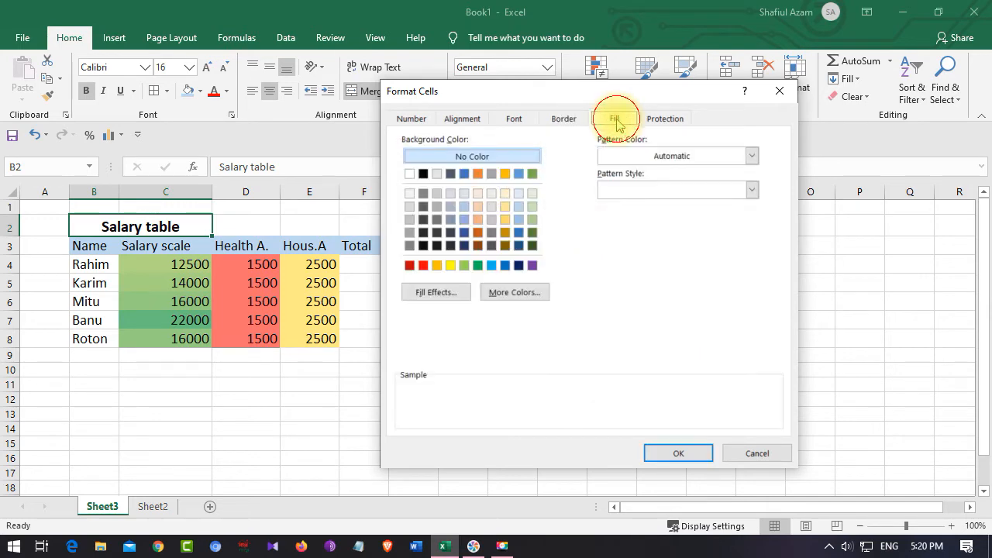
pyautogui.click(532, 221)
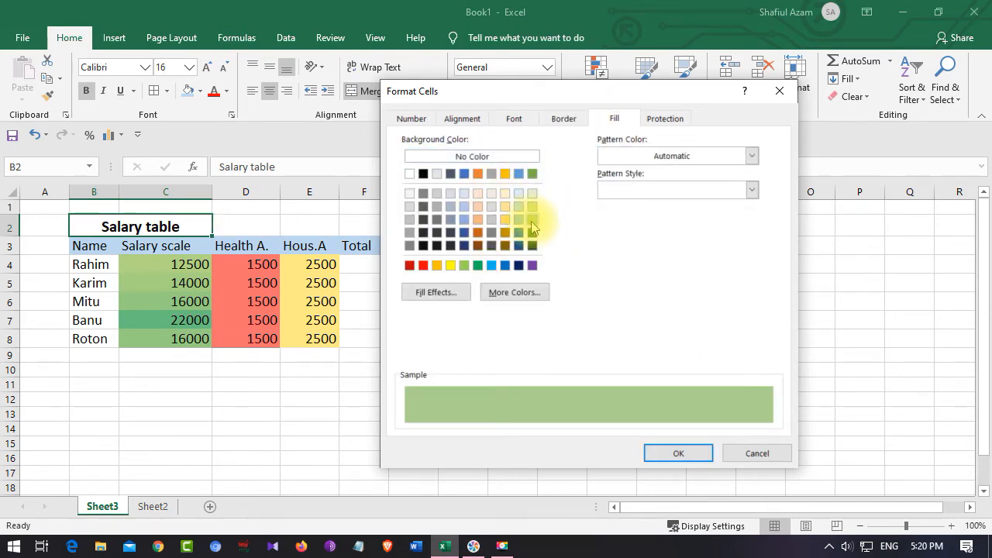
pyautogui.click(676, 454)
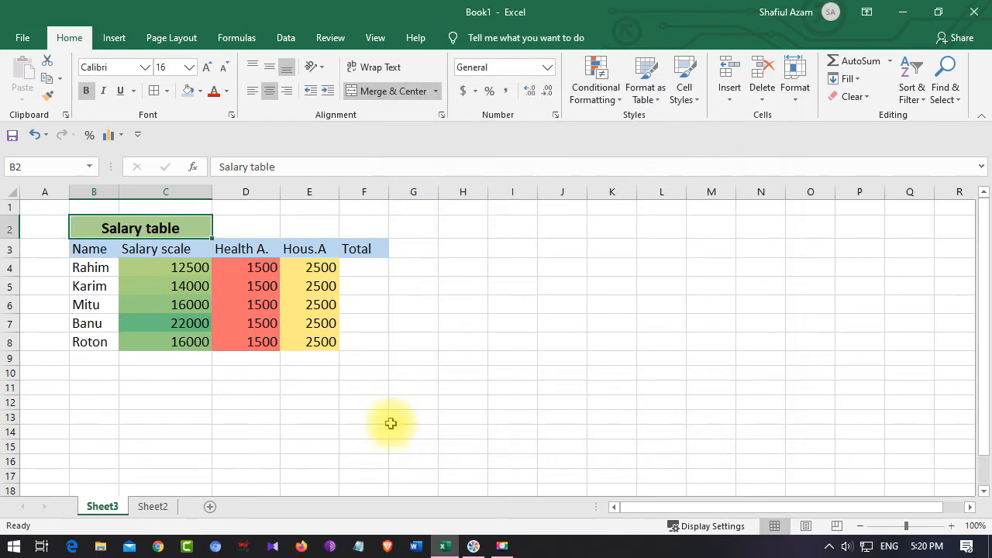
pyautogui.click(256, 418)
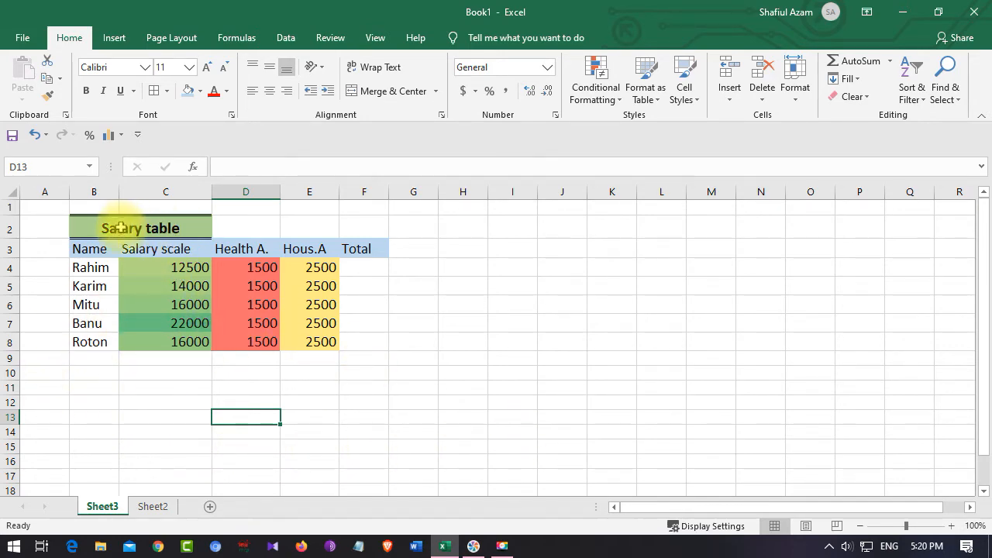
# Examine the salary table in the print preview and return to the worksheet
pyautogui.click(15, 41)
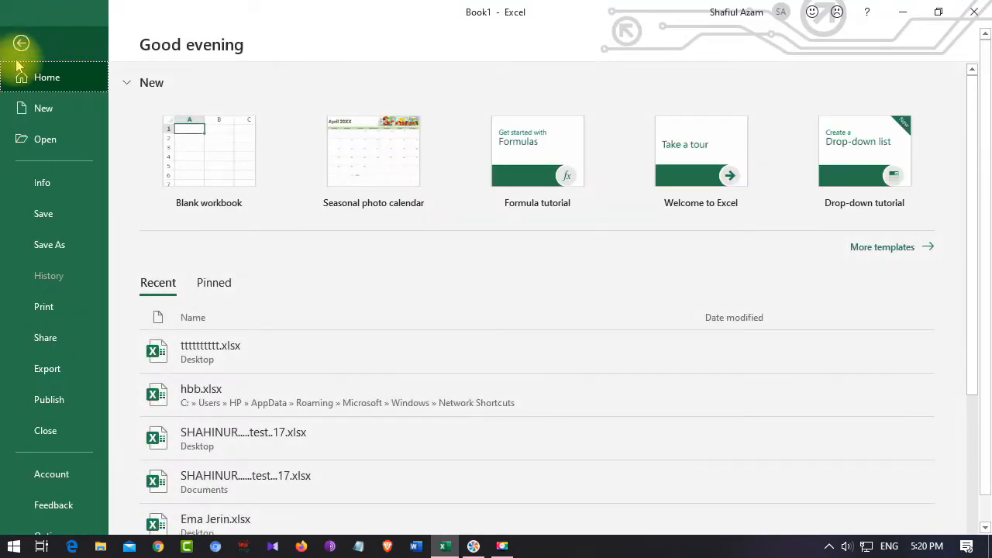
pyautogui.click(47, 308)
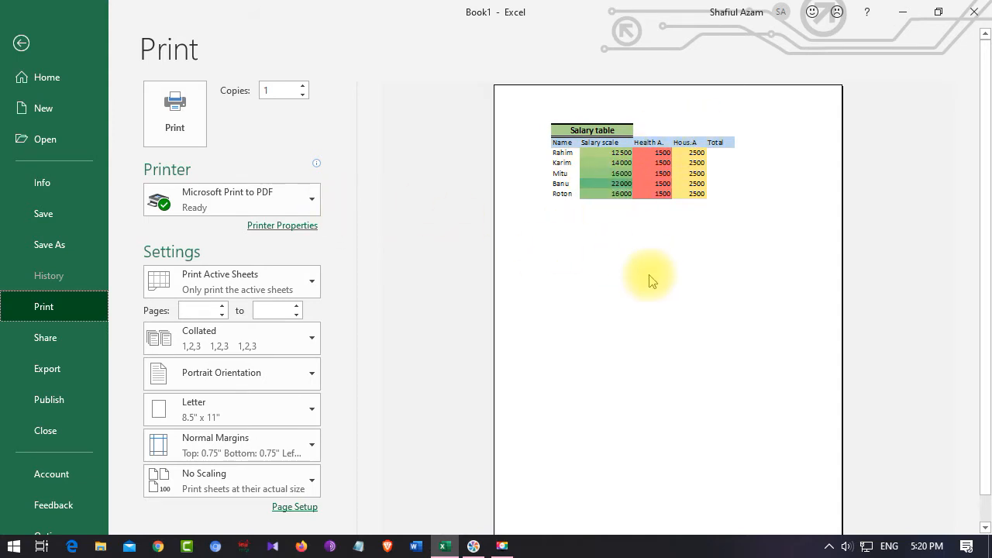
pyautogui.click(589, 177)
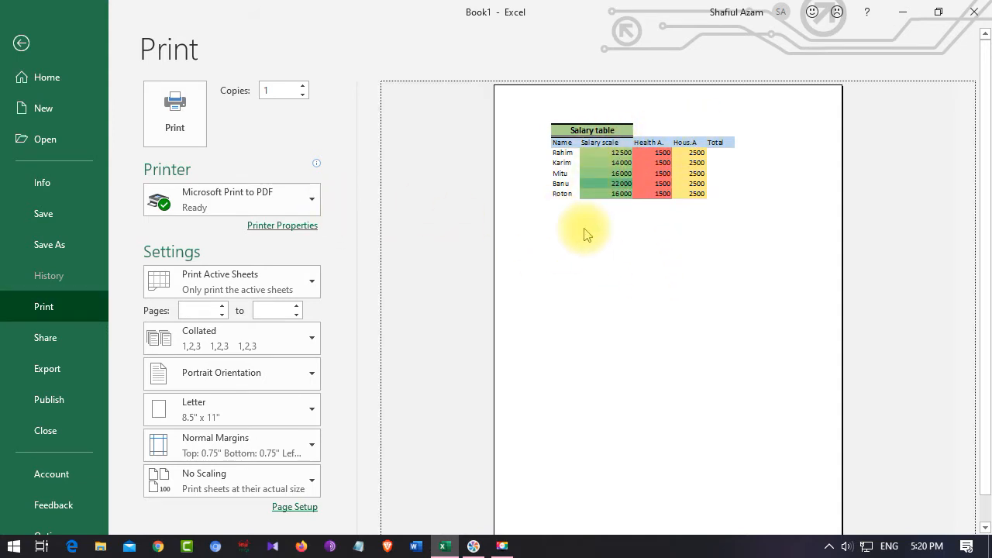
pyautogui.click(27, 77)
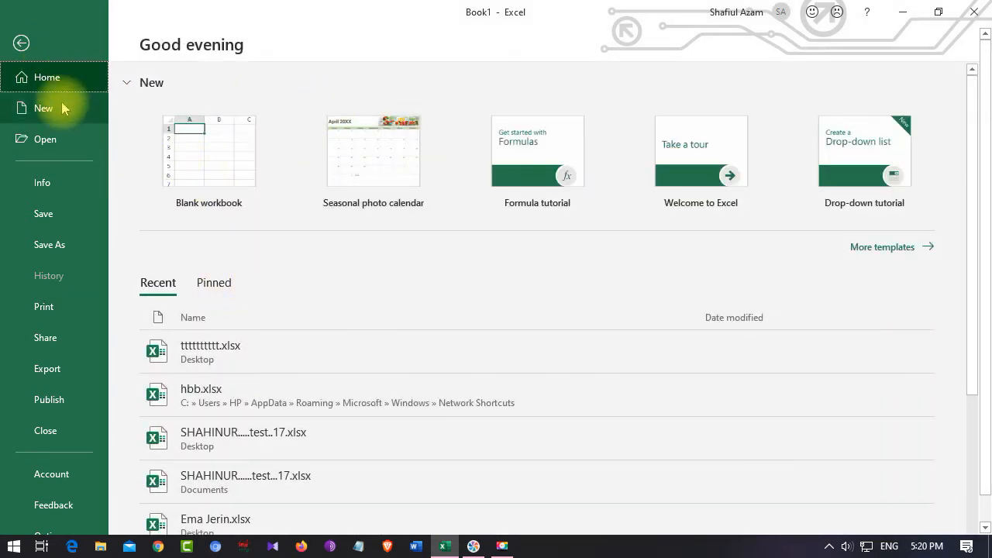
pyautogui.click(21, 43)
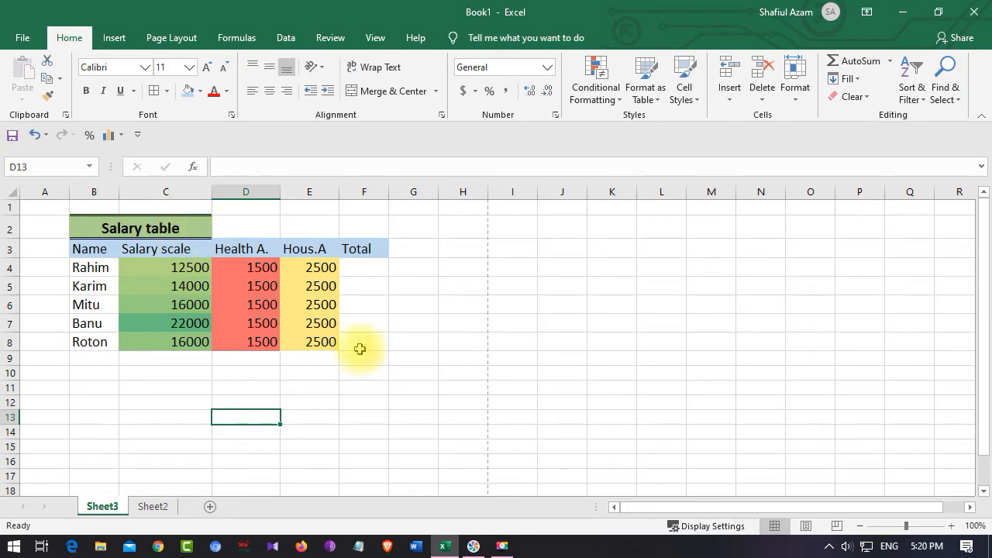
# Apply thin solid outline and inside borders in automatic color to the table range B3:F8
pyautogui.click(951, 526)
pyautogui.click(952, 525)
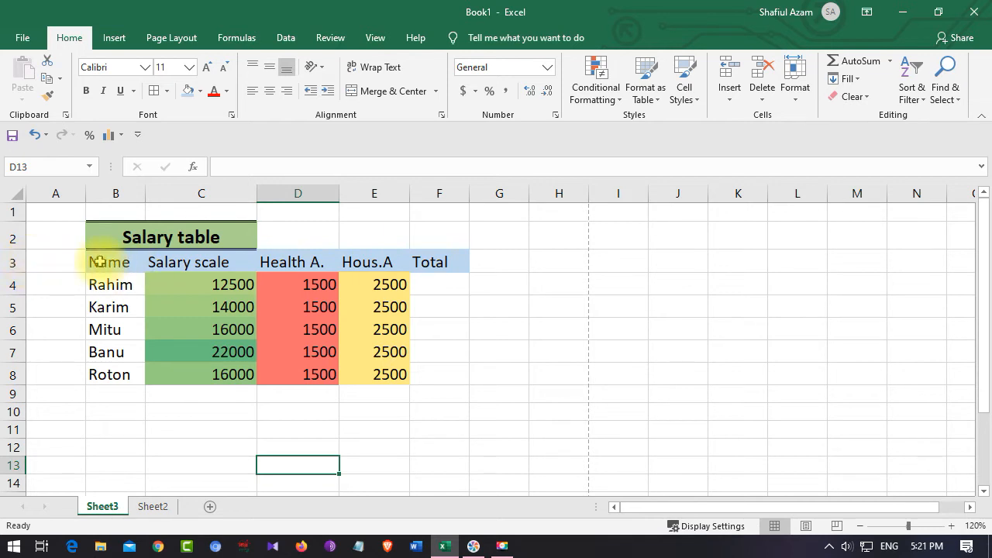
pyautogui.moveTo(92, 262); pyautogui.dragTo(441, 379)
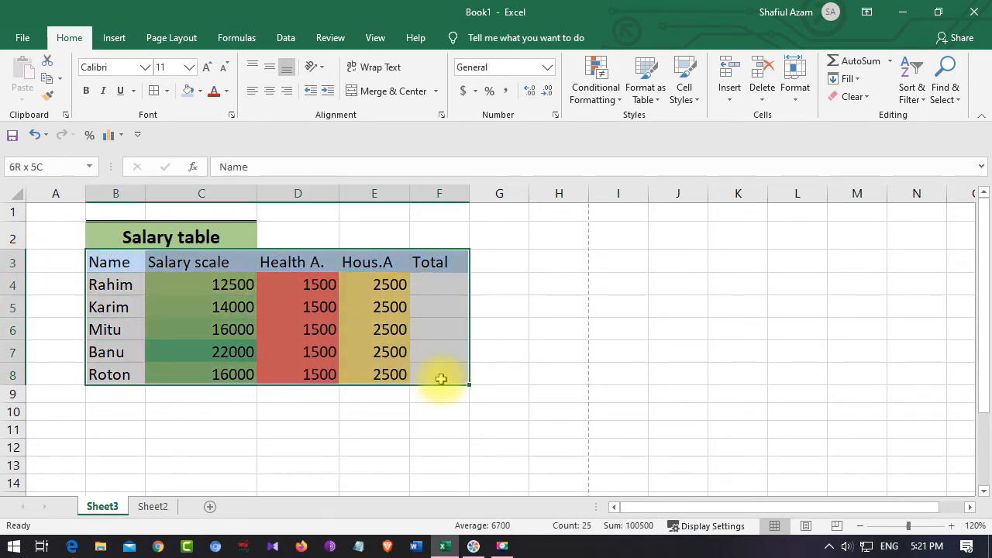
pyautogui.click(167, 91)
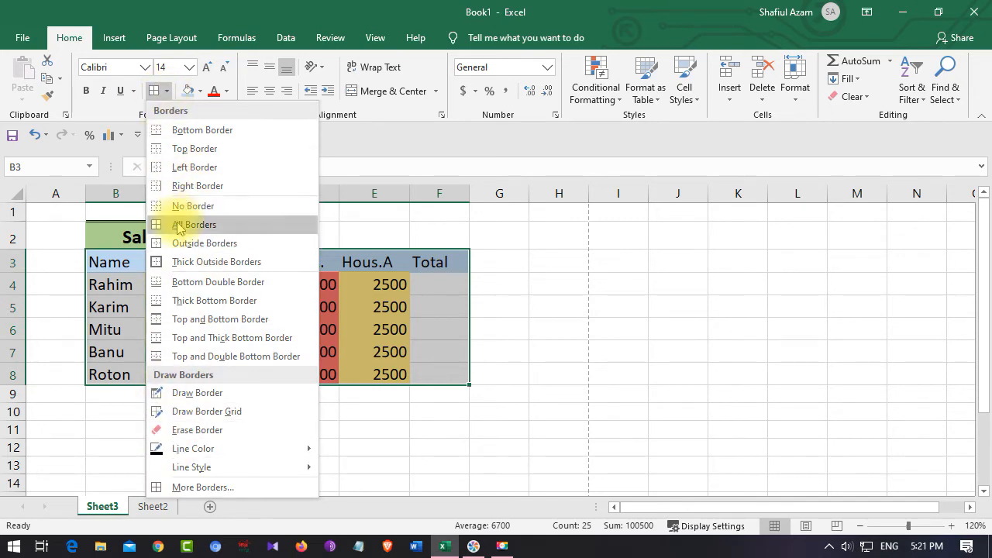
pyautogui.click(186, 486)
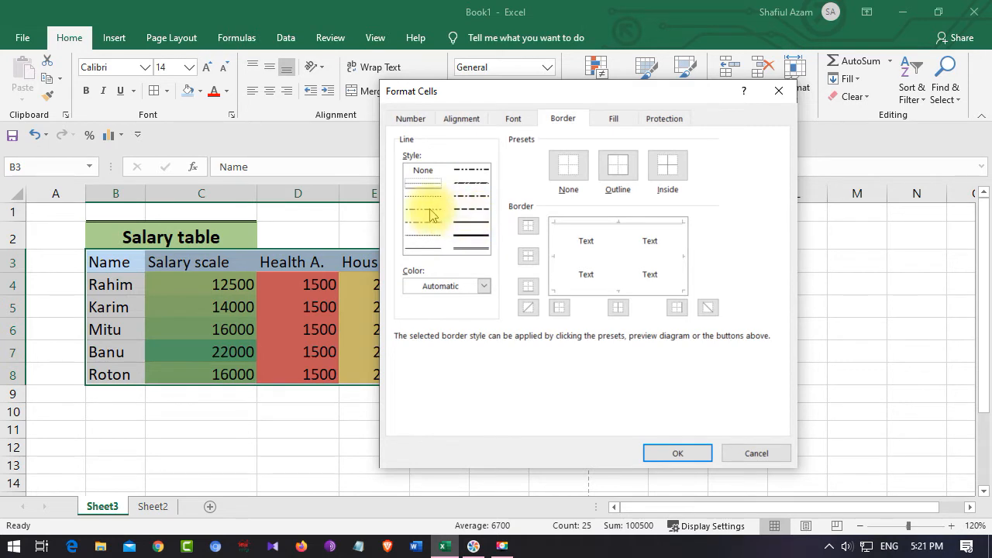
pyautogui.click(621, 177)
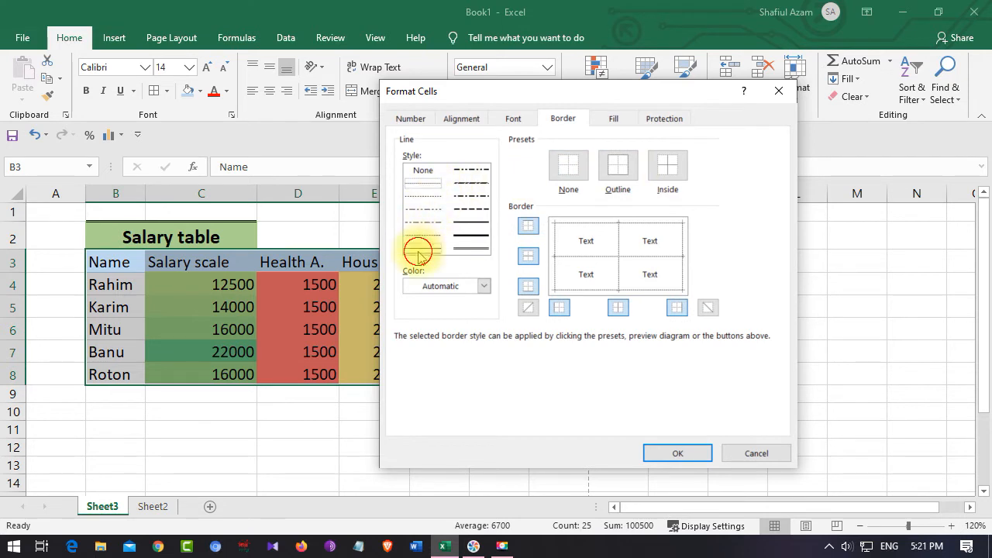
pyautogui.click(418, 250)
pyautogui.click(620, 162)
pyautogui.click(664, 167)
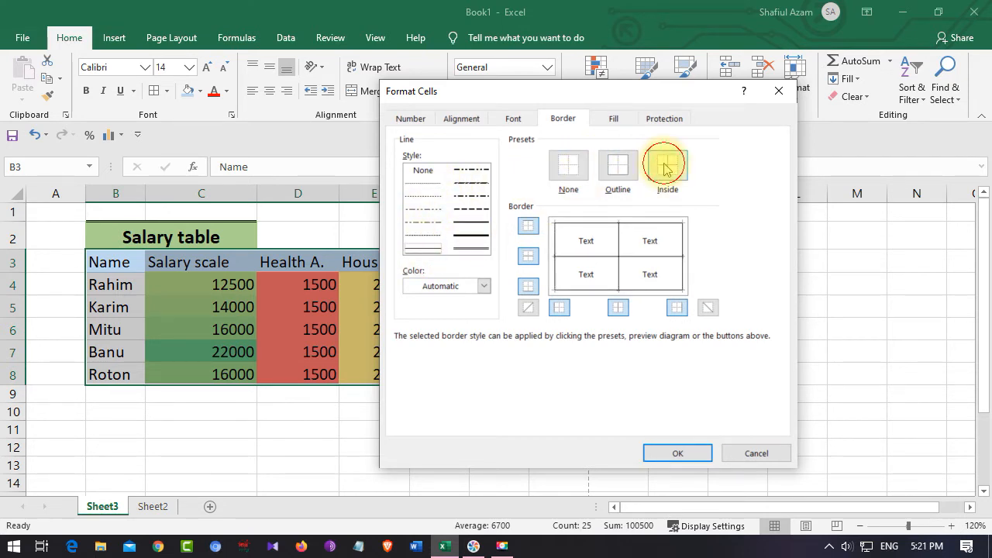
pyautogui.click(671, 458)
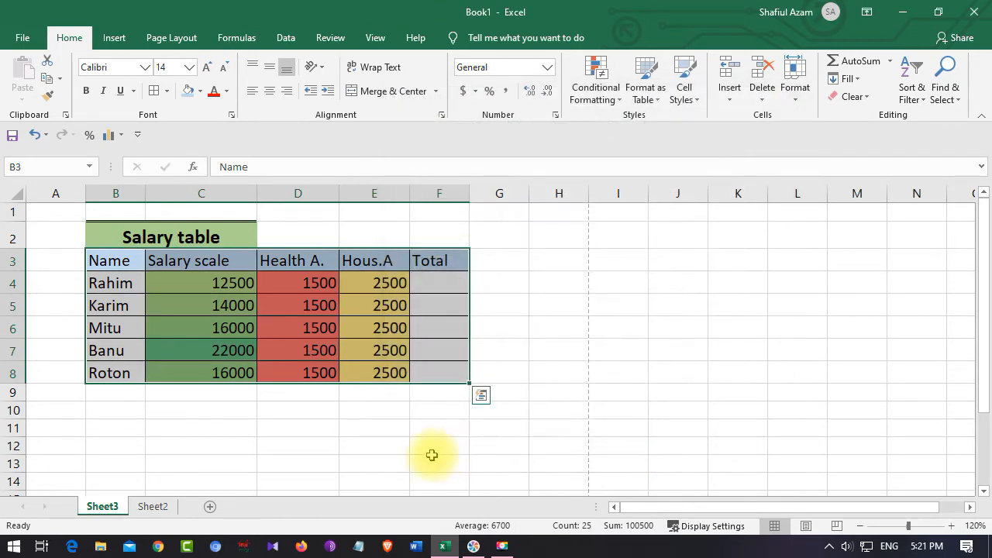
pyautogui.click(432, 457)
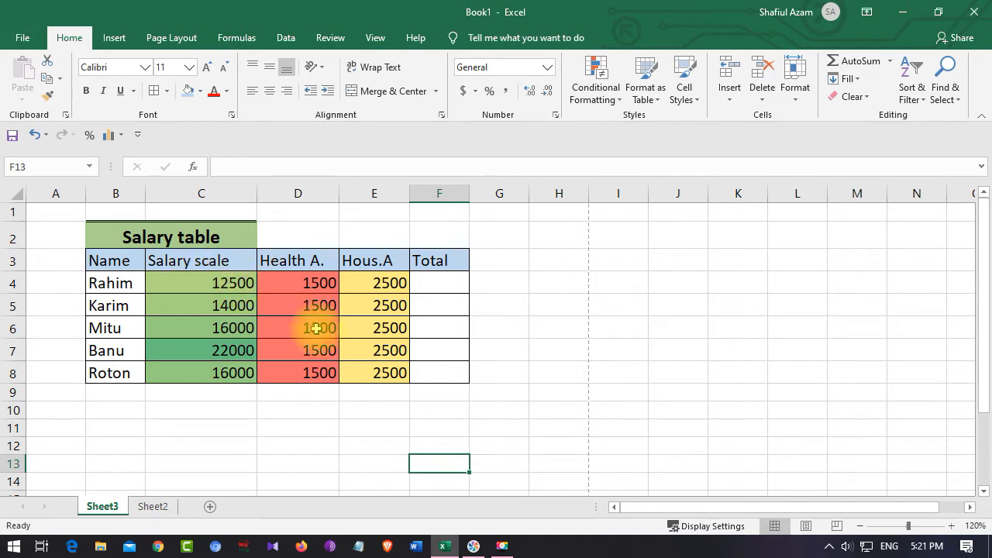
# Center the Salary scale values in C4:C8 horizontally
pyautogui.click(239, 430)
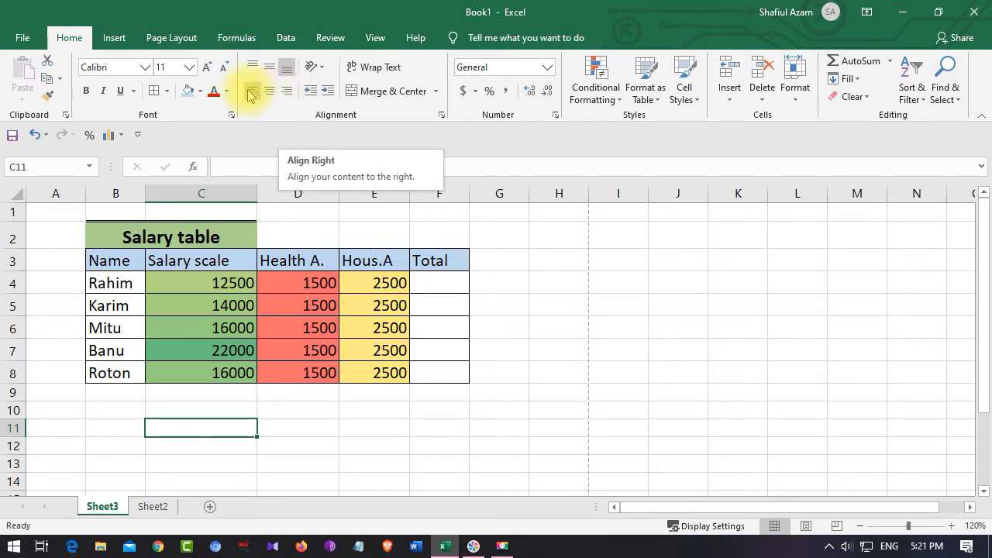
pyautogui.click(237, 283)
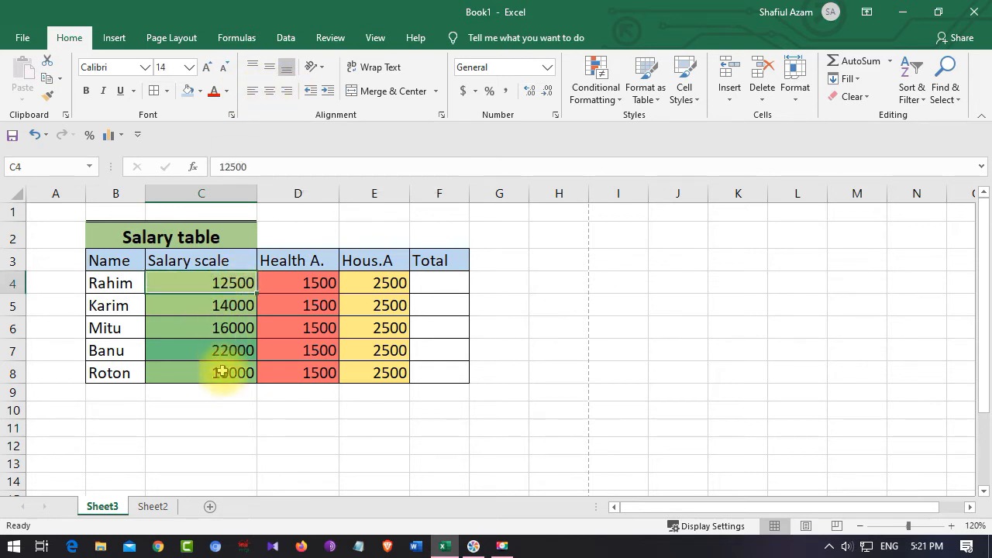
pyautogui.moveTo(232, 282); pyautogui.dragTo(225, 371)
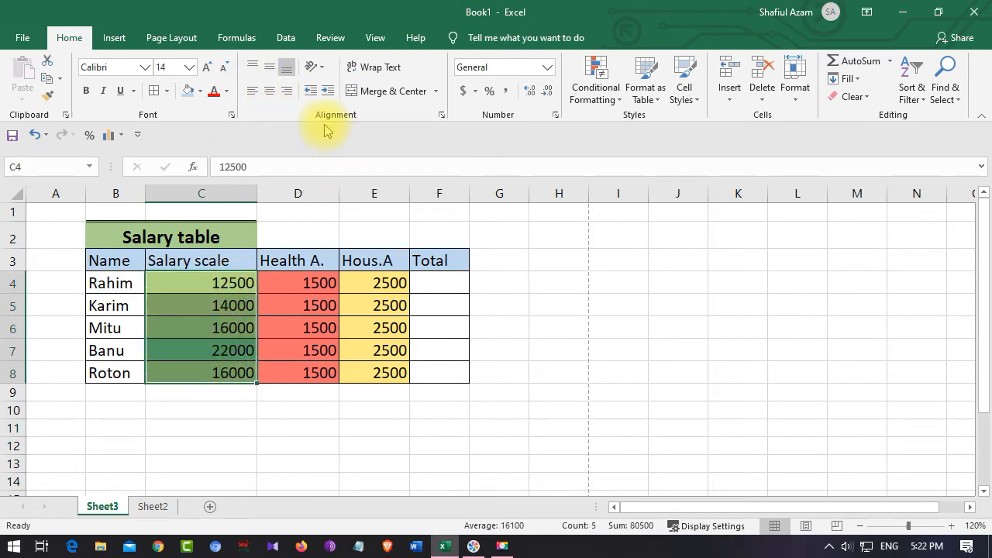
pyautogui.click(273, 101)
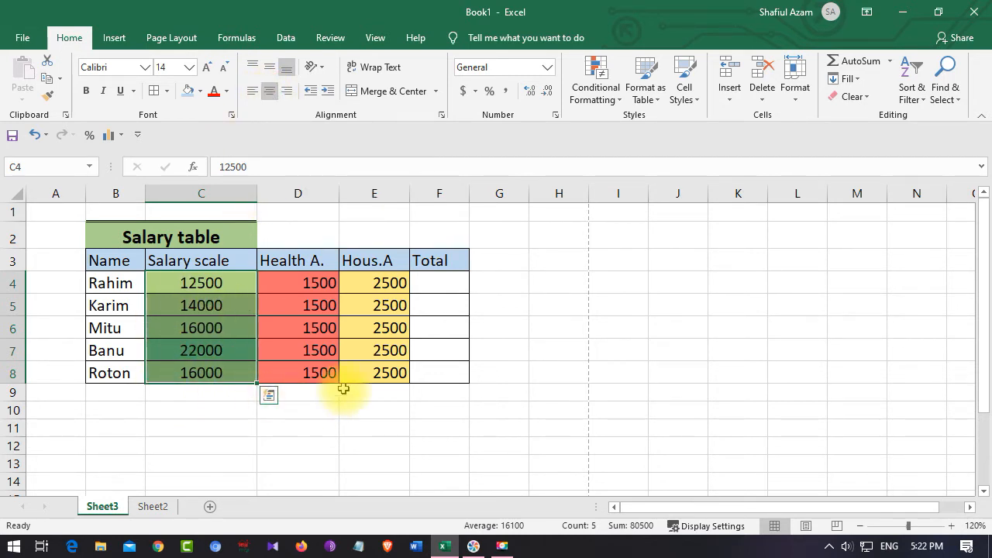
pyautogui.click(317, 409)
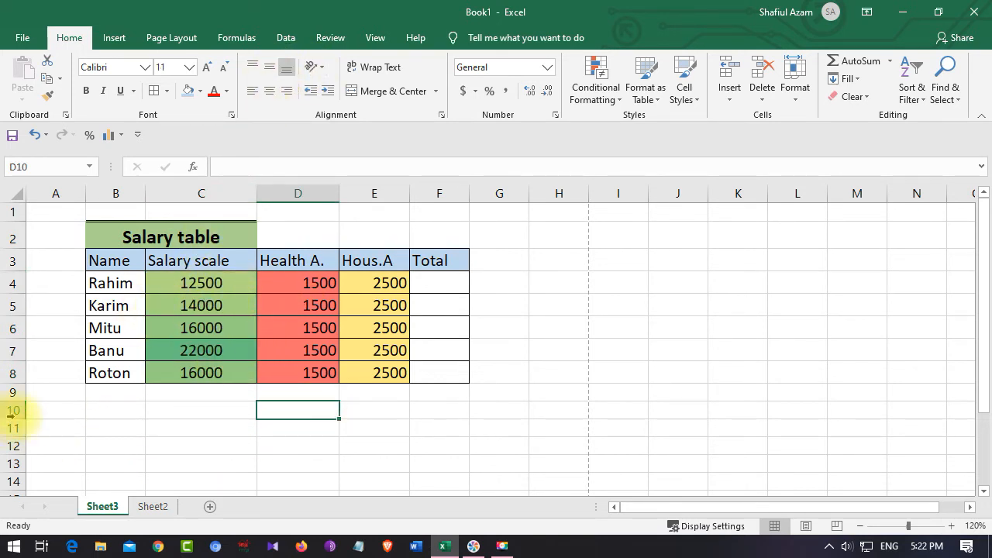
# Enter "go" in cell D10 of a heightened row 10 and center it vertically and horizontally
pyautogui.moveTo(15, 419); pyautogui.dragTo(8, 482)
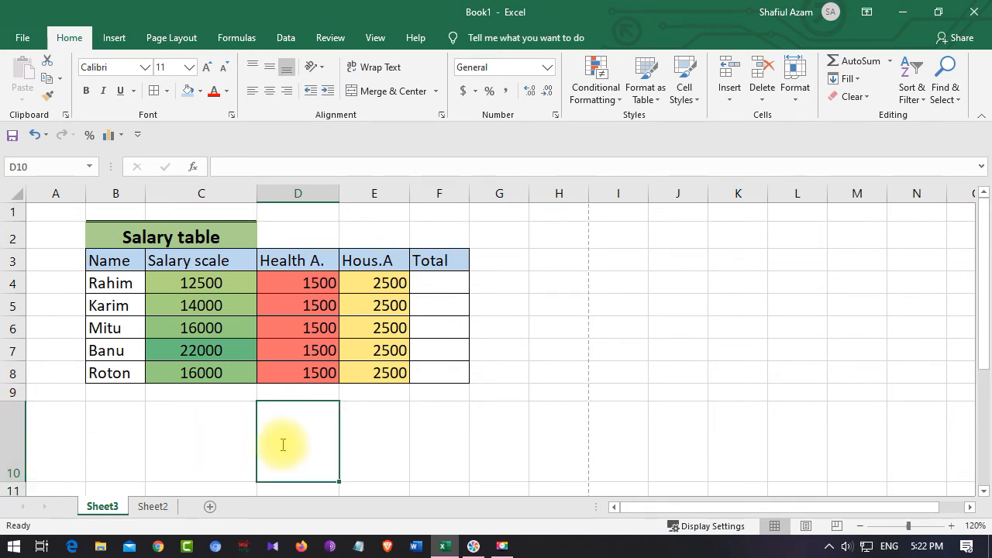
pyautogui.write('go')
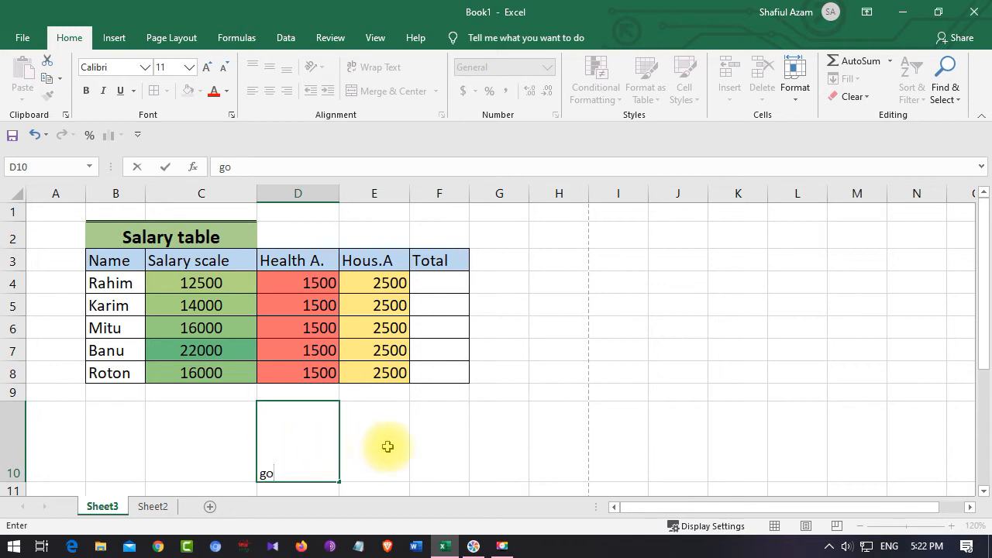
pyautogui.click(388, 444)
pyautogui.click(287, 476)
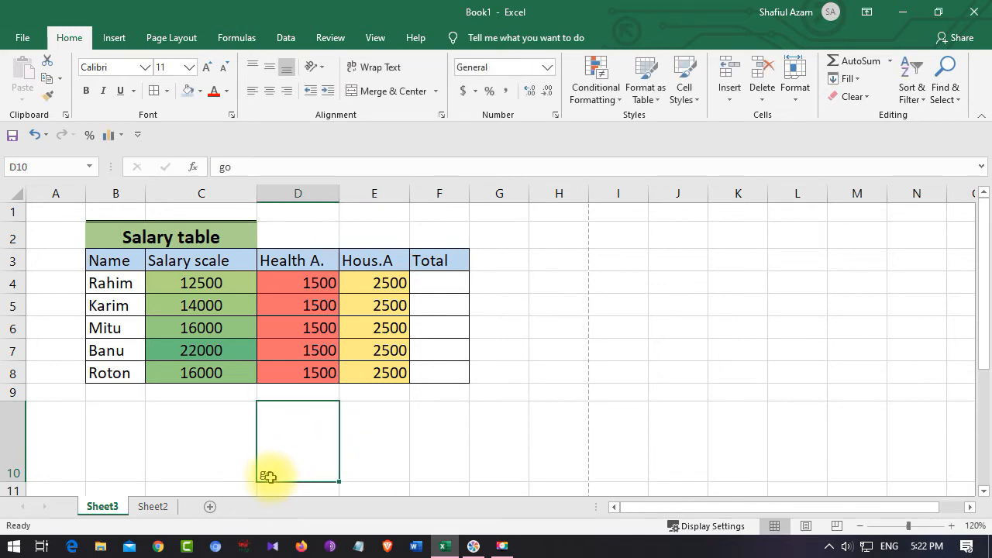
pyautogui.click(269, 67)
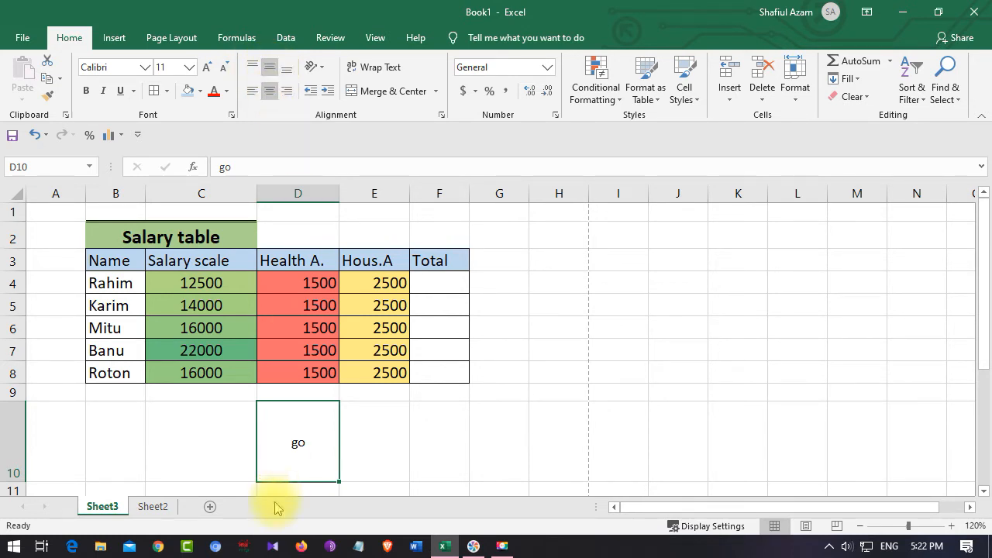
pyautogui.click(267, 74)
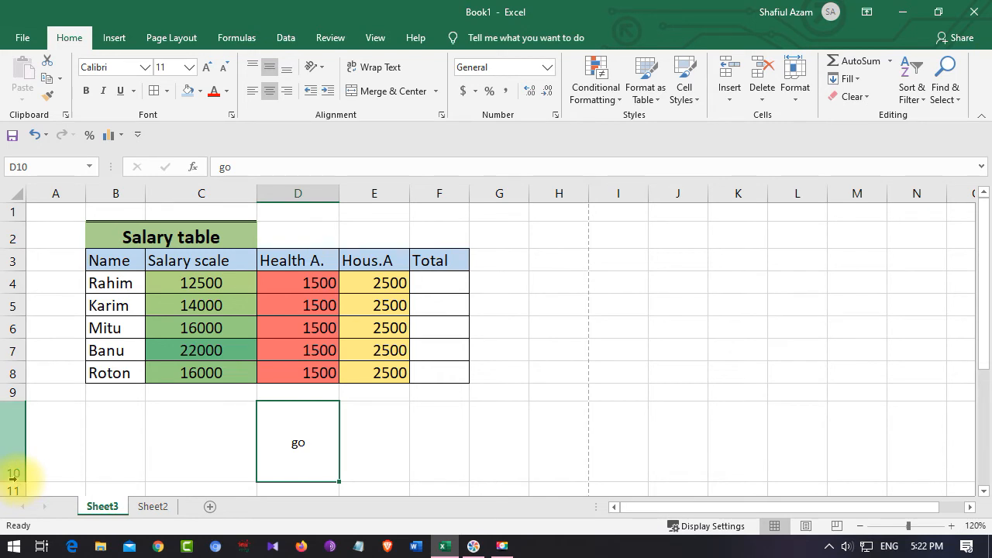
# Undo the alignment, the "go" entry in D10 and the height change of row 10
pyautogui.hotkey('ctrl', 'z')
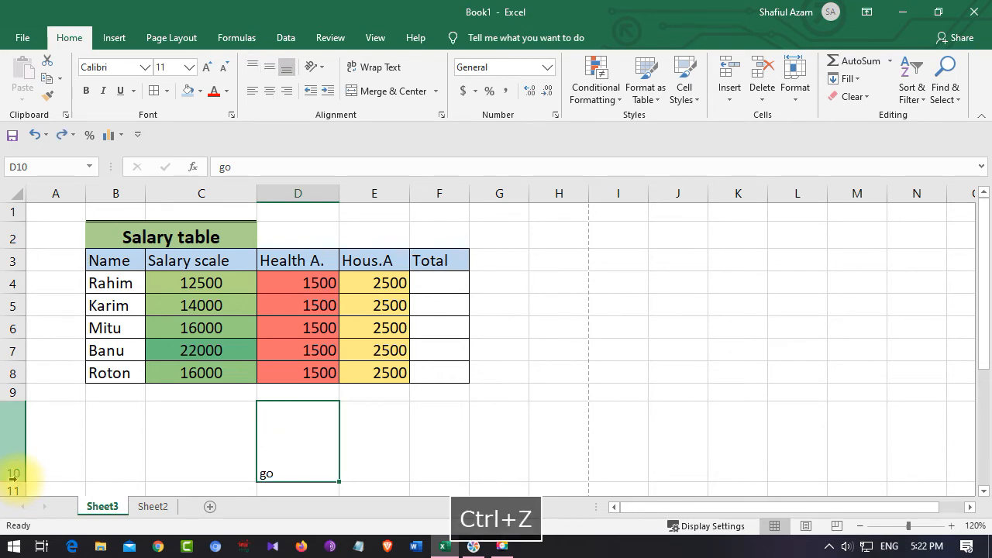
pyautogui.hotkey('ctrl', 'z')
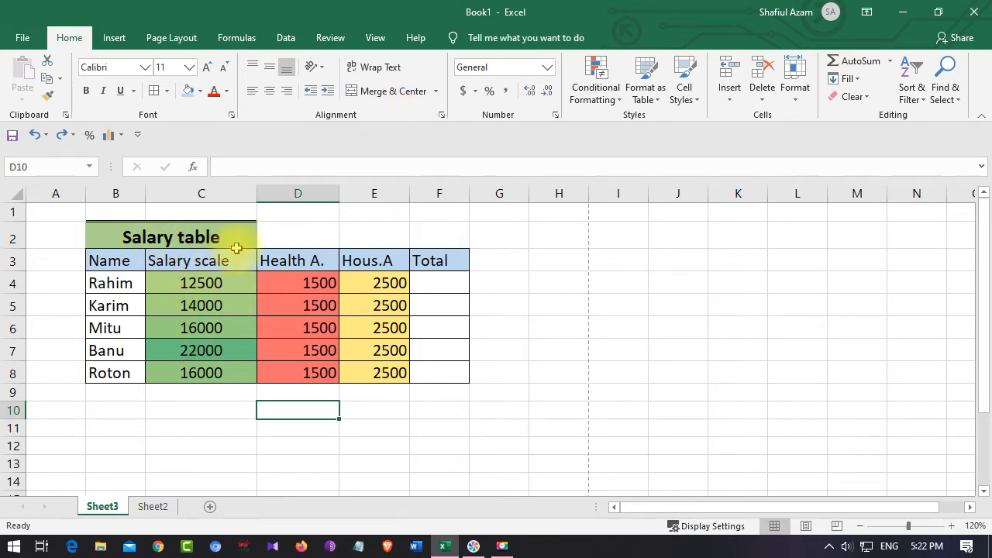
# Enter "ogf the year" in cell D2 beside the "Salary table" title
pyautogui.click(179, 237)
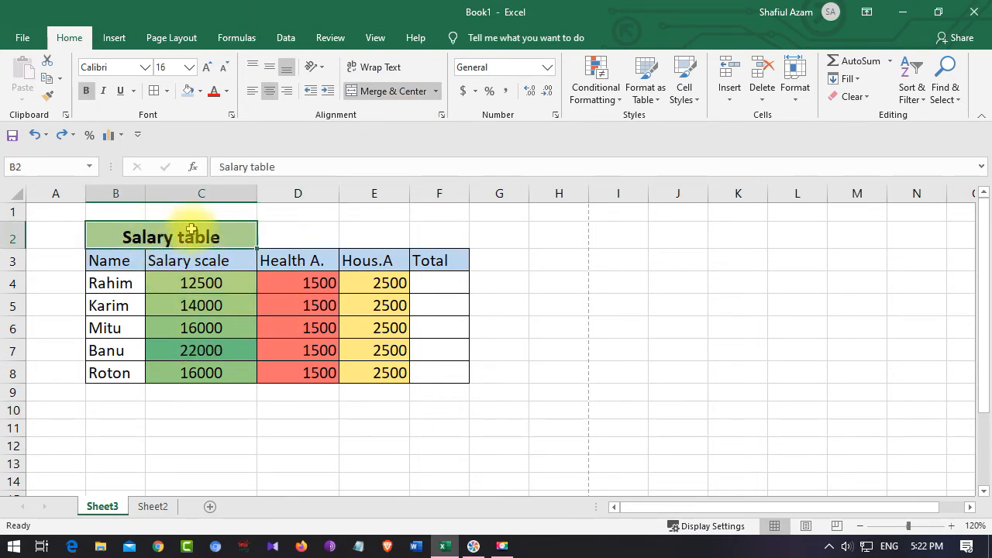
pyautogui.click(281, 233)
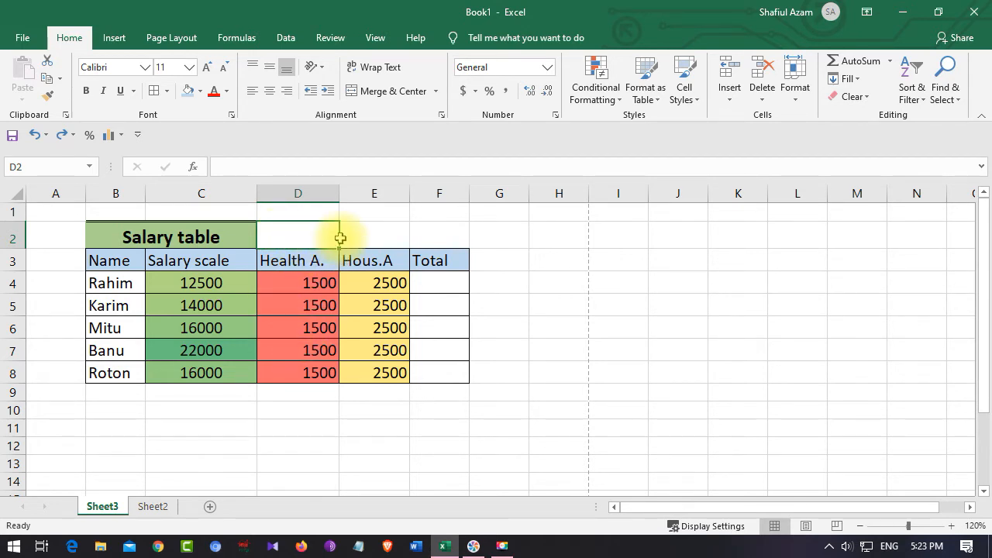
pyautogui.write('og')
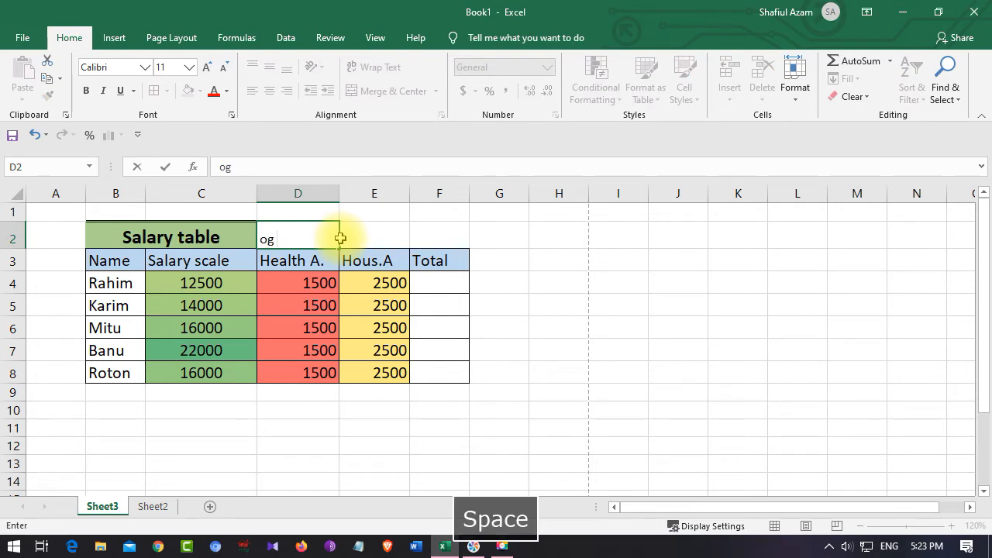
pyautogui.press('BackSpace')
pyautogui.write('f the year')
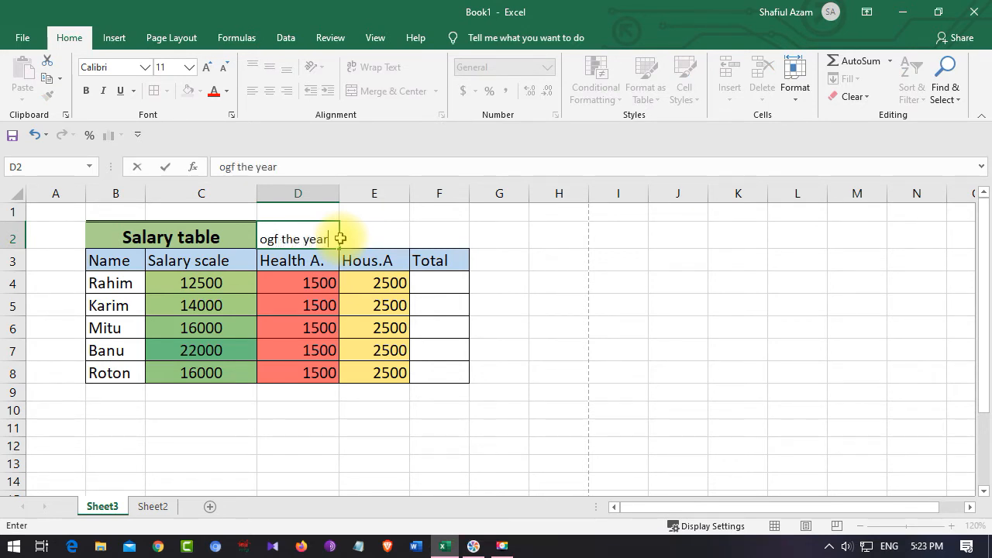
# Enter 2020 in cell E2 beside the year text
pyautogui.click(341, 238)
pyautogui.write('2020')
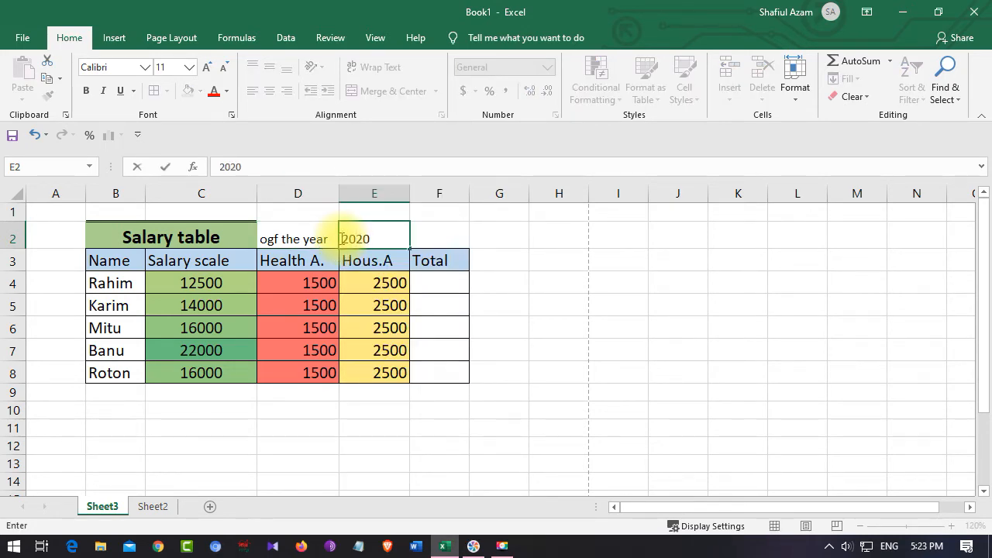
pyautogui.rightClick(341, 238)
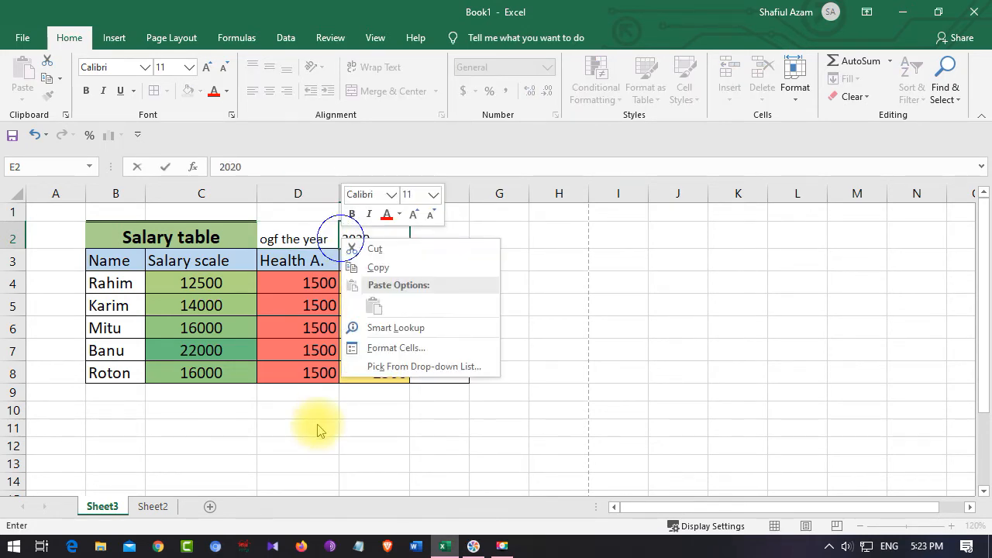
pyautogui.press('Escape')
pyautogui.click(375, 409)
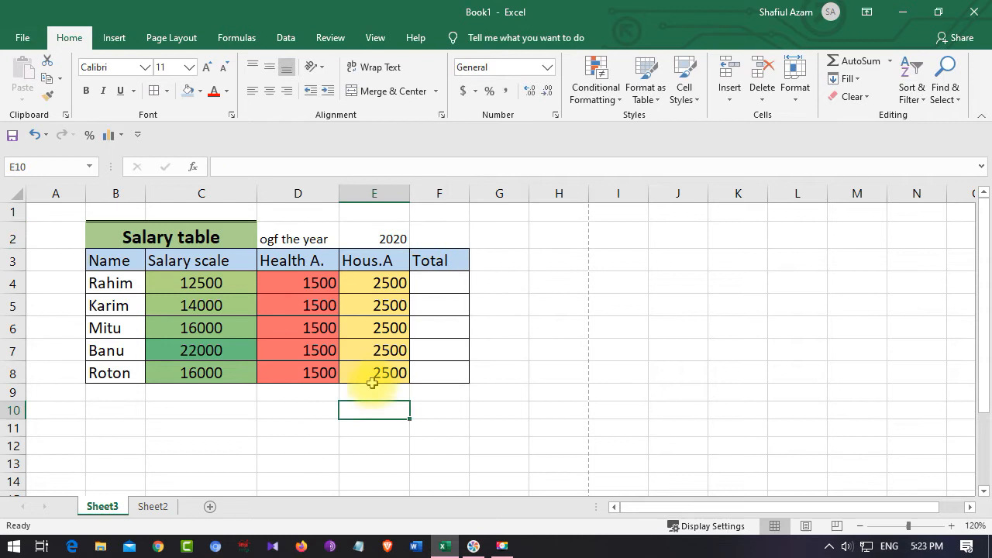
# Delete the 2020 entry from cell E2
pyautogui.click(314, 239)
pyautogui.click(380, 242)
pyautogui.press('Delete')
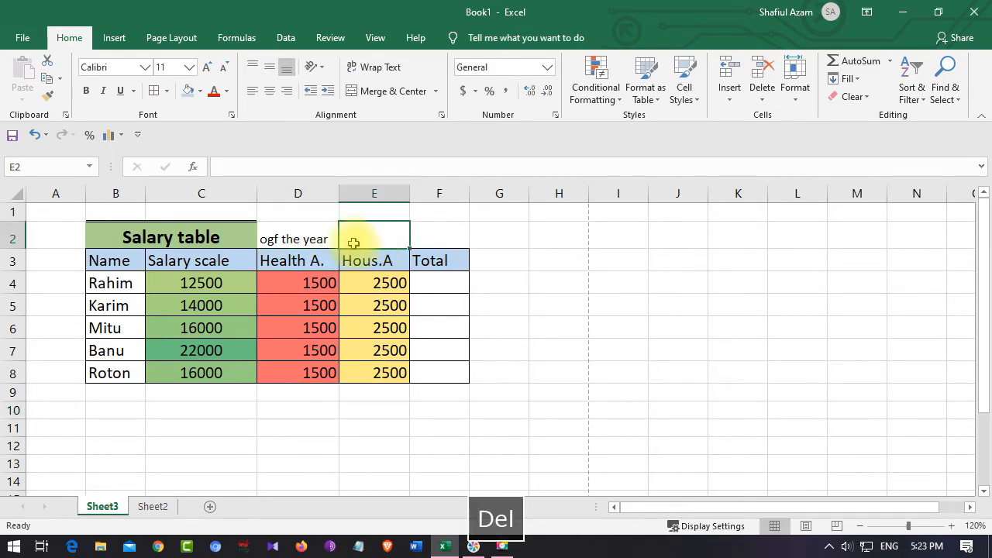
# Extend the text in D2 with 2020 and correct its spelling so it reads "of the year 2020"
pyautogui.click(310, 240)
pyautogui.doubleClick(325, 240)
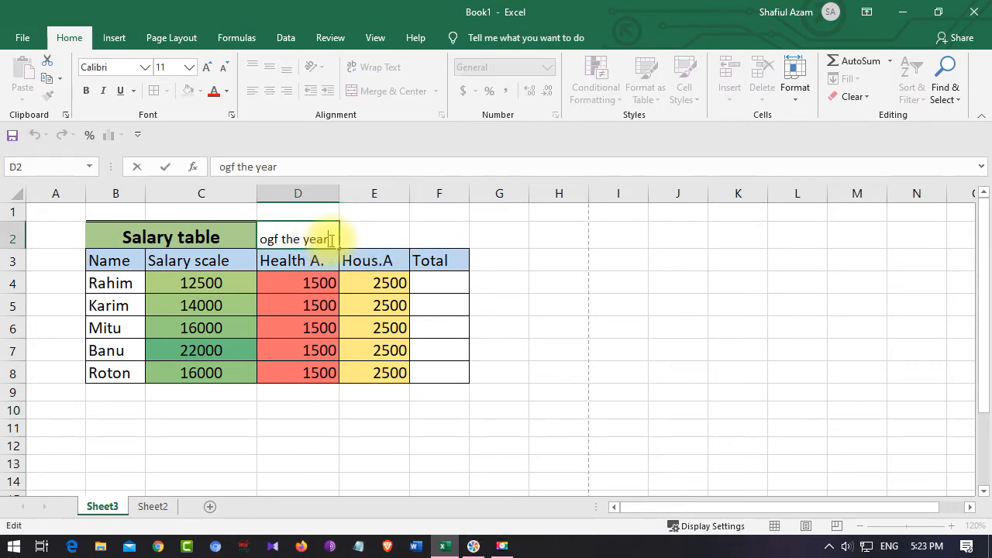
pyautogui.write('2020')
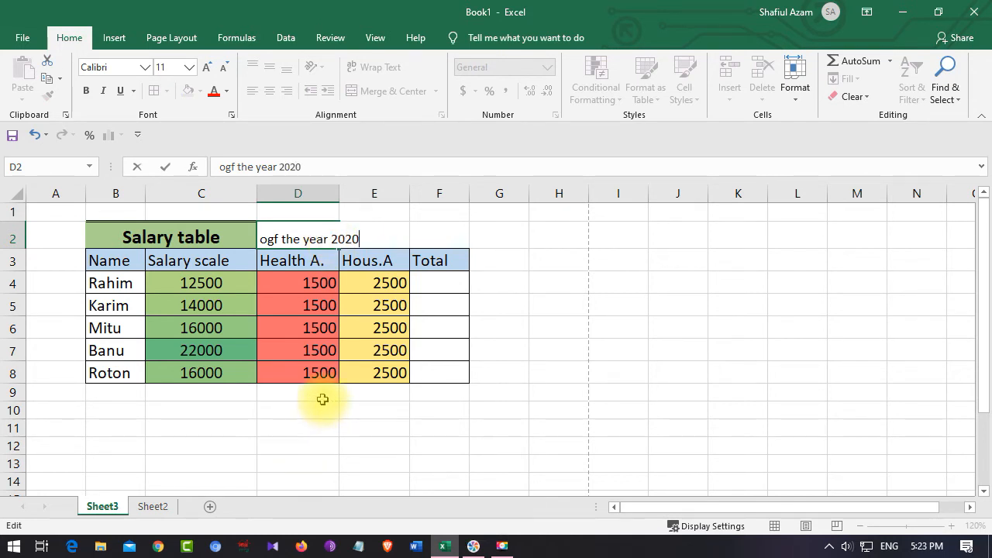
pyautogui.click(265, 239)
pyautogui.press('Delete')
pyautogui.click(293, 426)
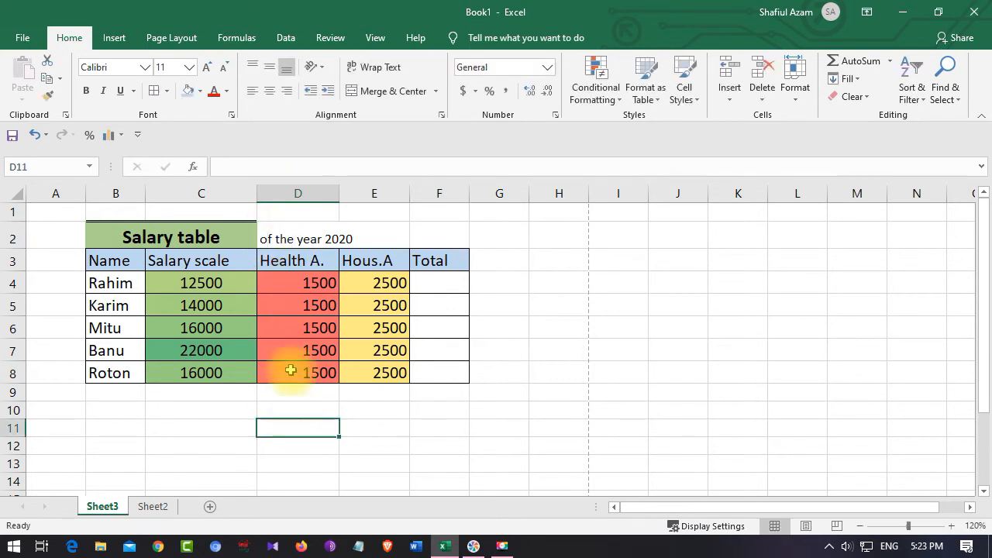
pyautogui.click(314, 238)
pyautogui.rightClick(361, 242)
pyautogui.press('Escape')
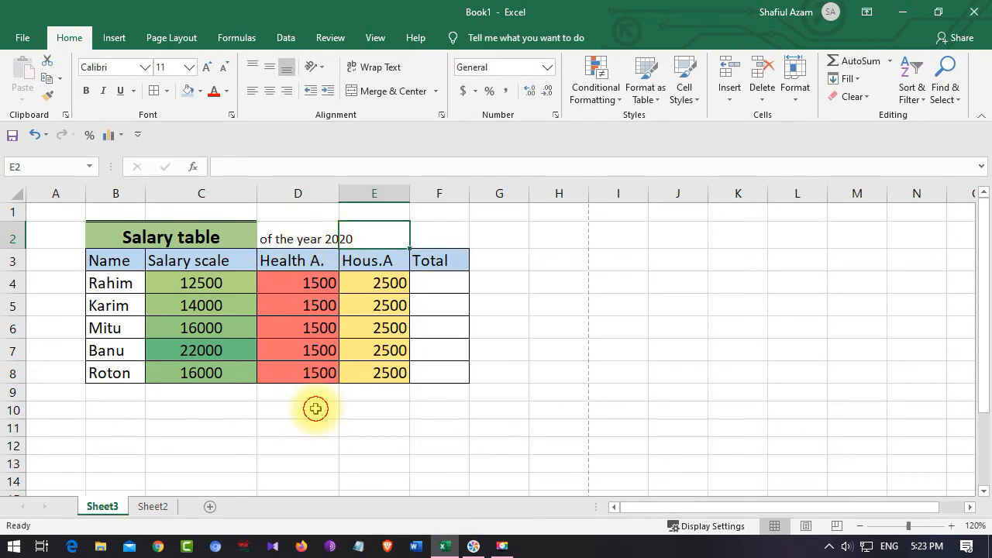
pyautogui.click(200, 236)
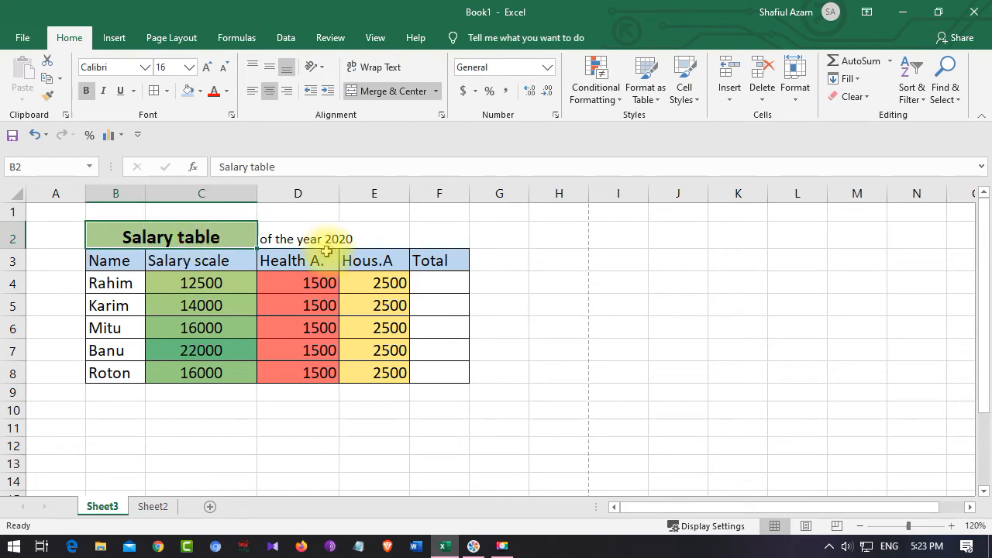
pyautogui.moveTo(284, 244); pyautogui.dragTo(354, 230)
pyautogui.rightClick(347, 227)
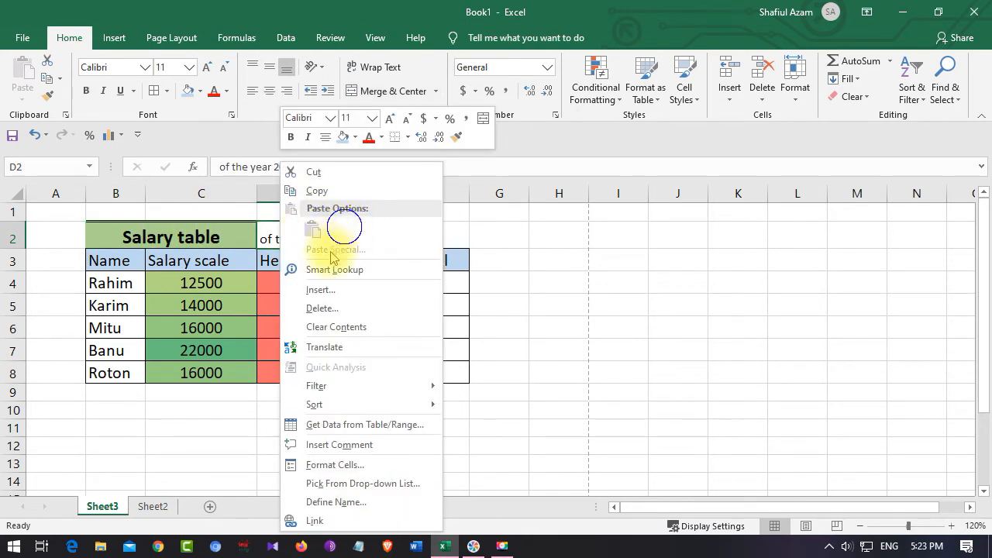
pyautogui.rightClick(460, 282)
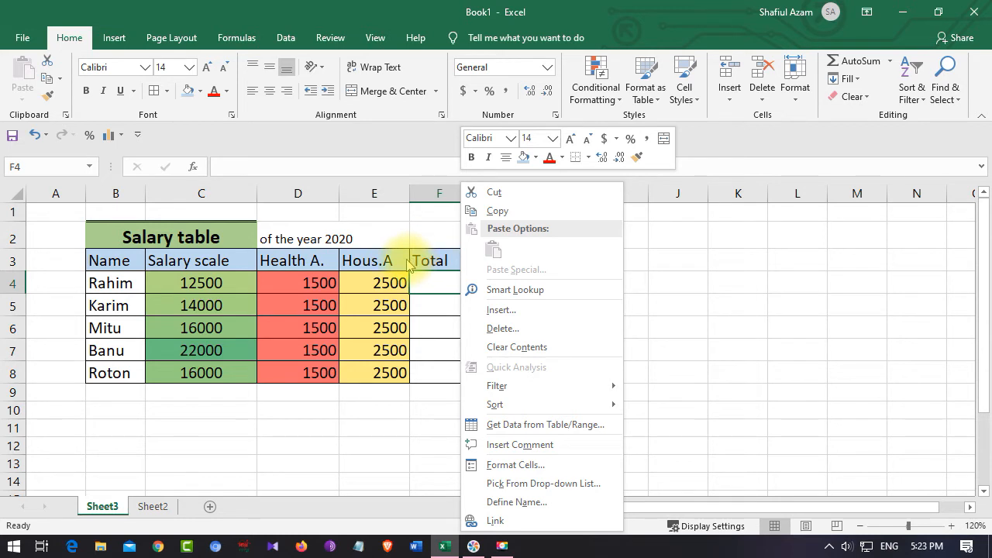
# Try text wrapping on the year text in cell D2 and remove the wrapping again
pyautogui.click(302, 236)
pyautogui.moveTo(270, 237); pyautogui.dragTo(345, 238)
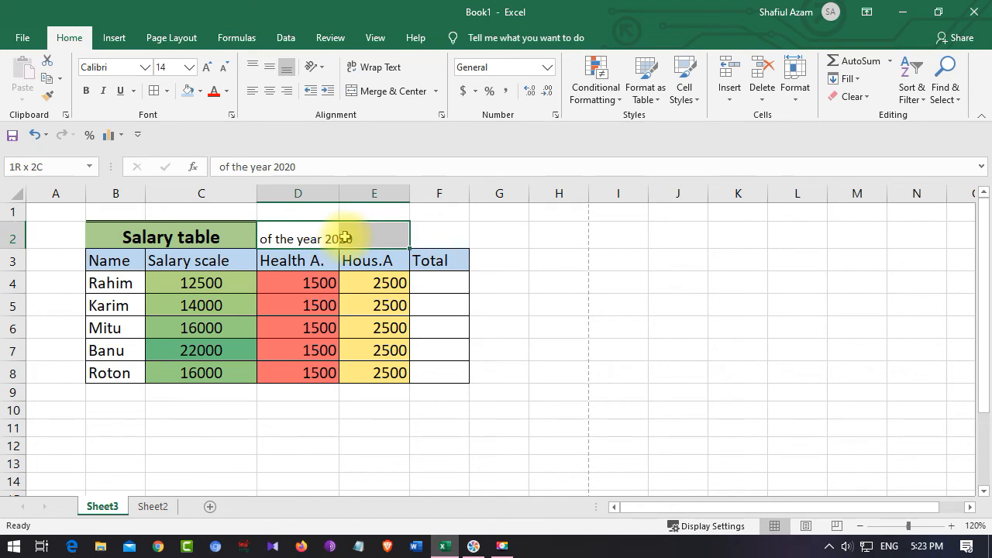
pyautogui.click(283, 288)
pyautogui.click(277, 235)
pyautogui.click(378, 67)
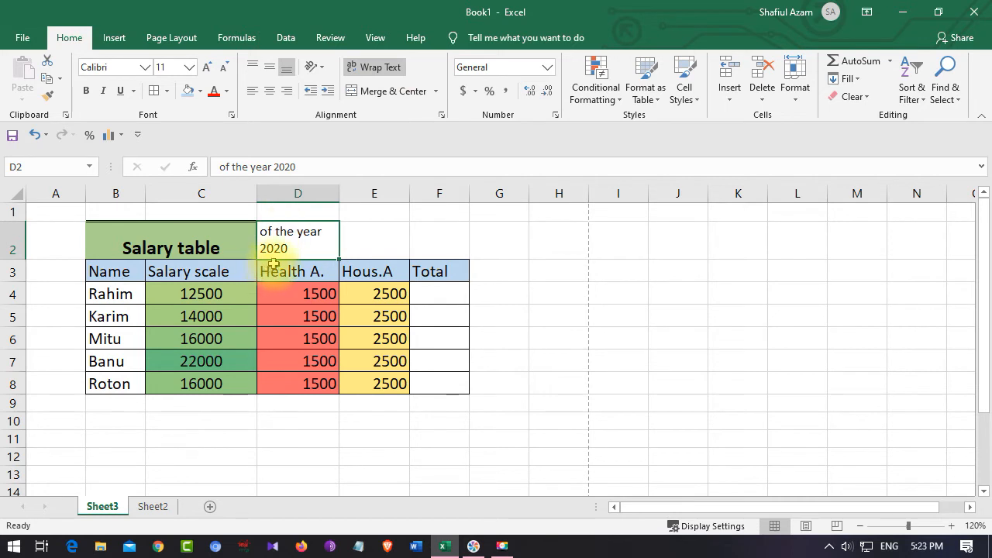
pyautogui.click(380, 70)
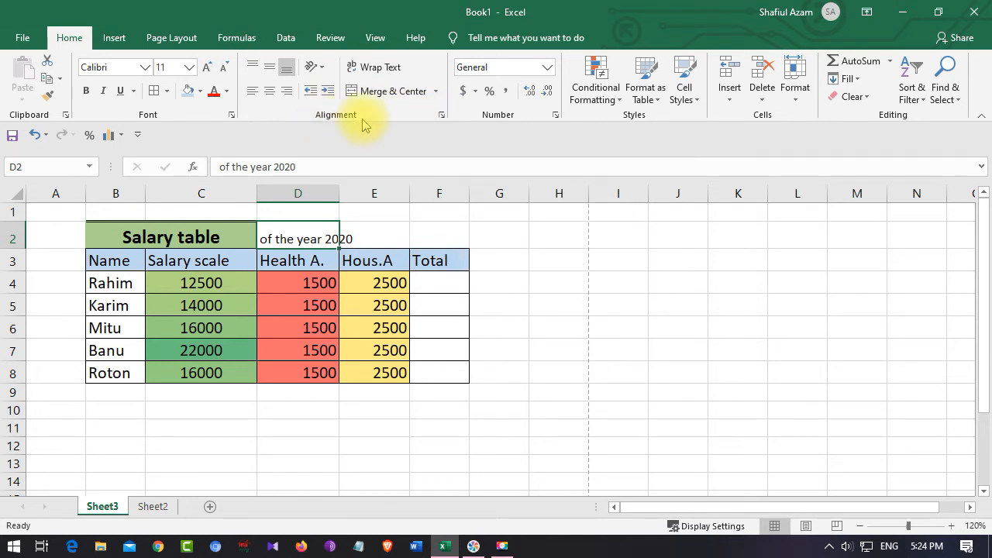
# Turn on Shrink to fit for the year text in cell D2
pyautogui.click(442, 118)
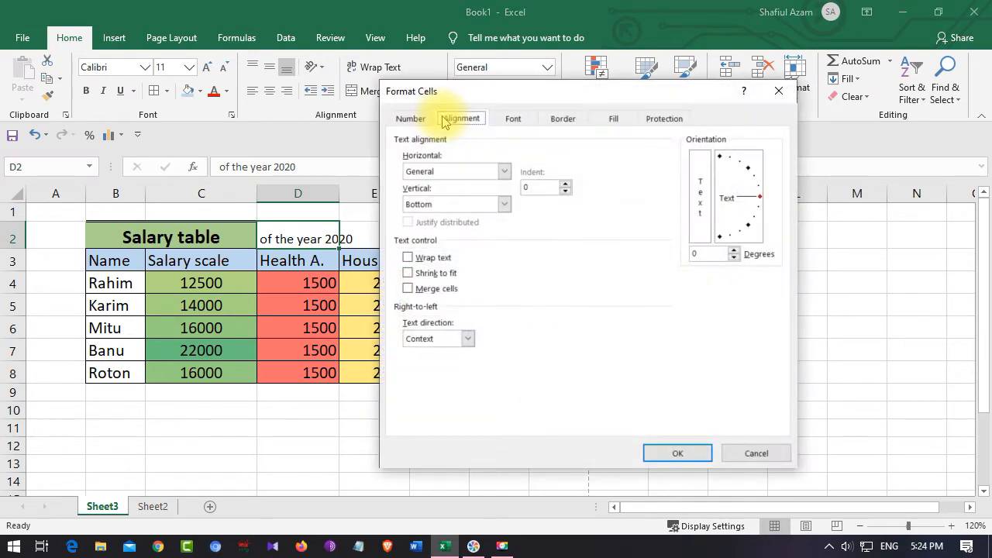
pyautogui.moveTo(505, 100); pyautogui.dragTo(590, 99)
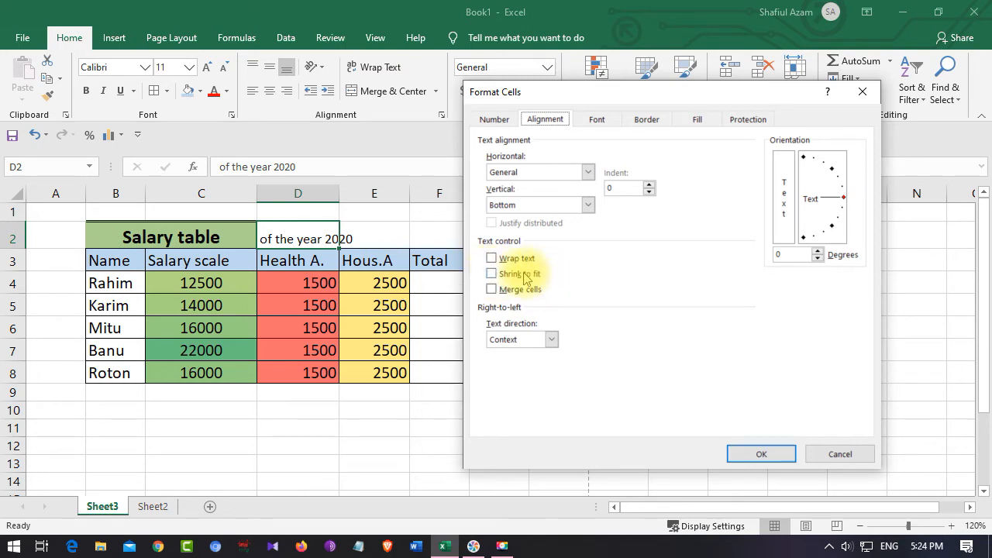
pyautogui.click(492, 274)
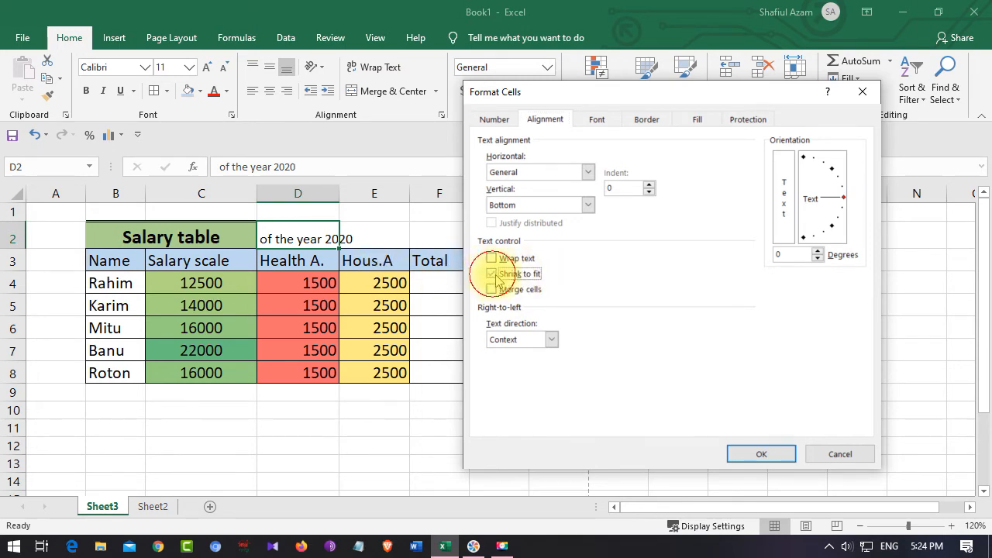
pyautogui.click(748, 453)
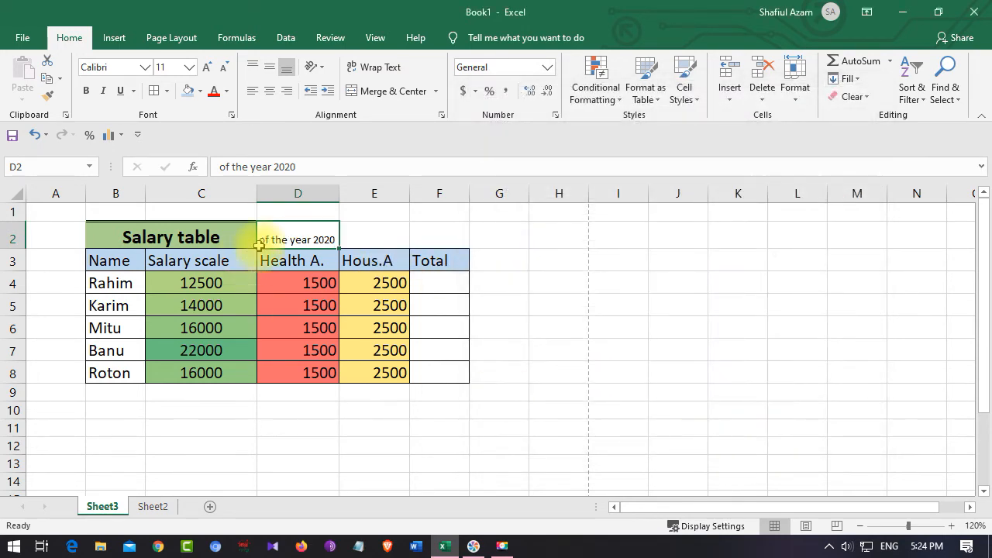
# Change the text in cell D2 to "of the year 2018-2020"
pyautogui.doubleClick(333, 239)
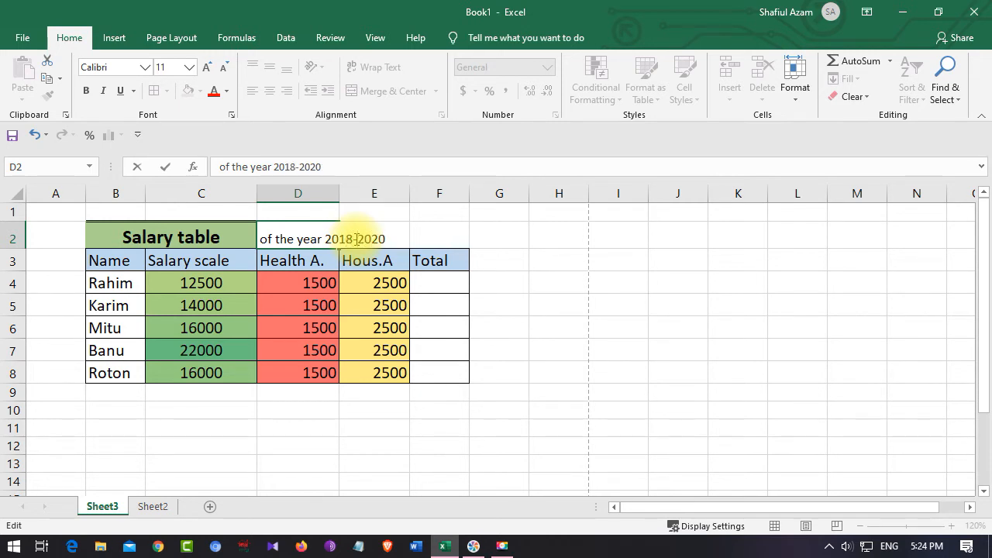
pyautogui.click(321, 395)
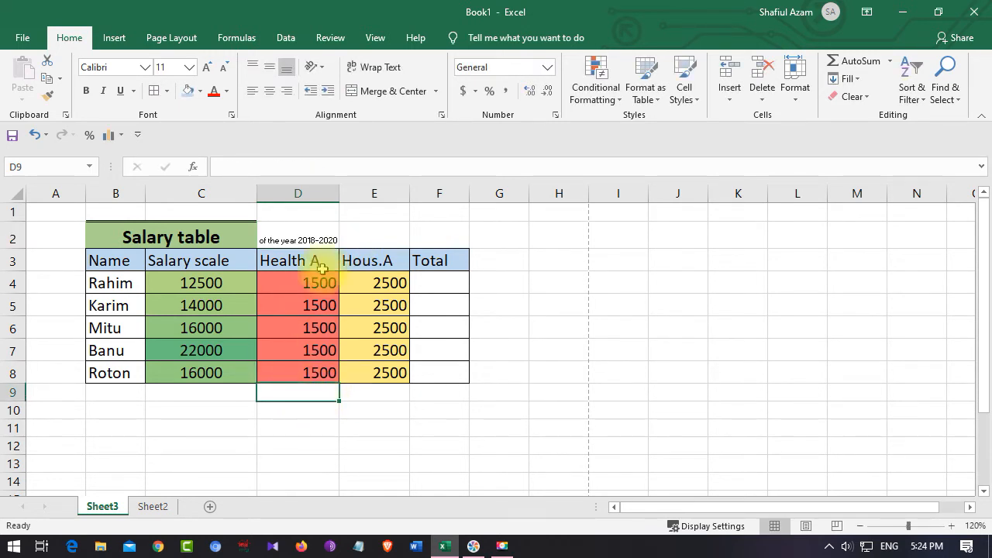
pyautogui.click(333, 242)
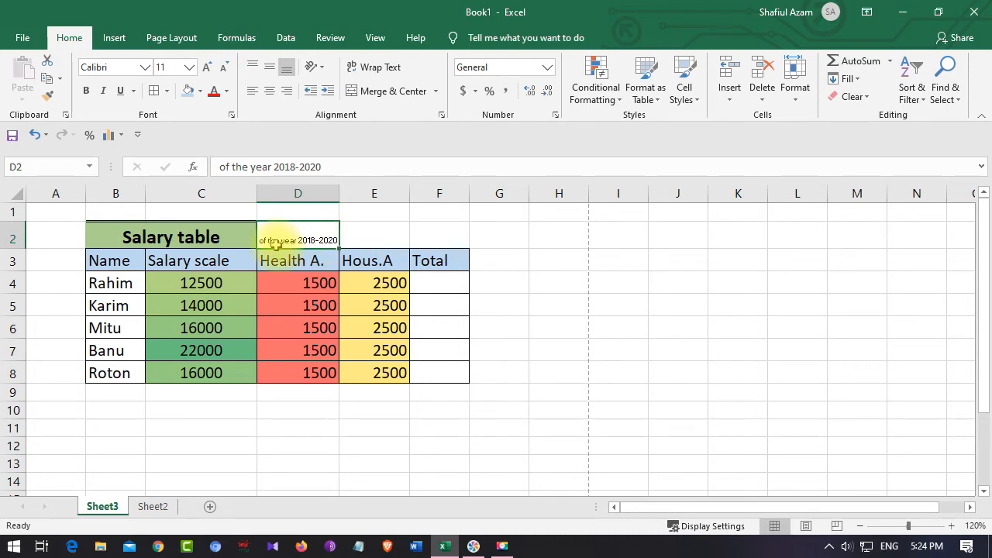
pyautogui.click(354, 241)
# Rotate the year text in cell D2 to an orientation of 90 degrees
pyautogui.click(310, 241)
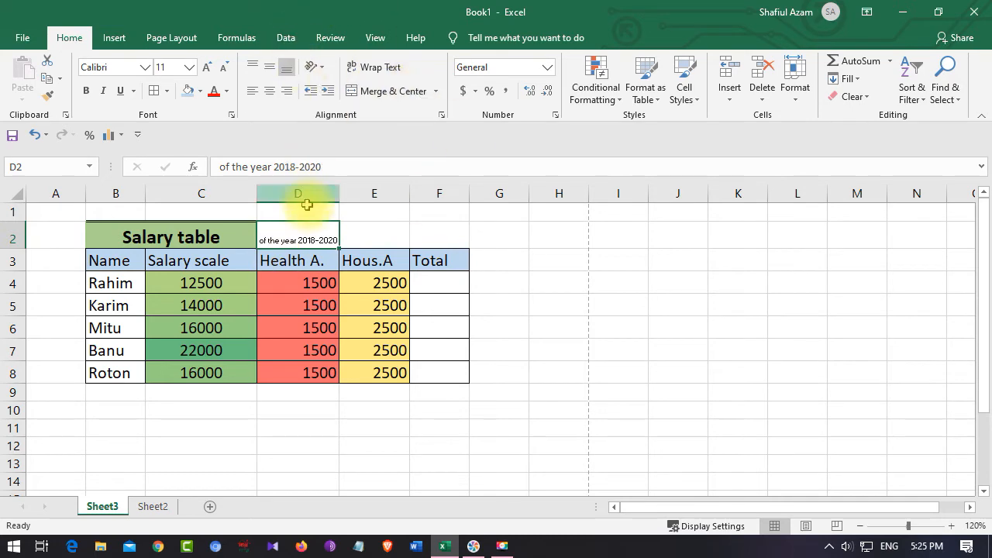
pyautogui.click(441, 115)
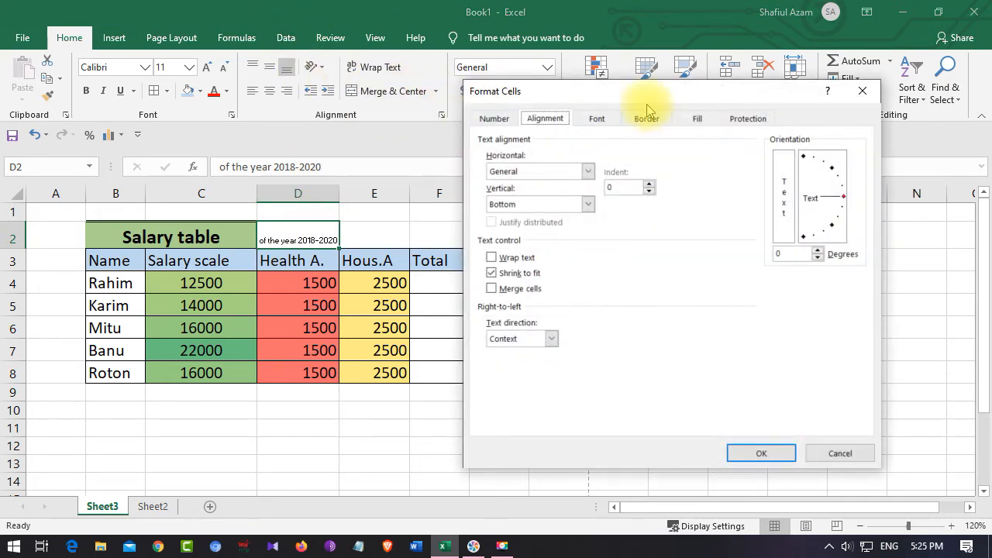
pyautogui.moveTo(641, 93); pyautogui.dragTo(594, 102)
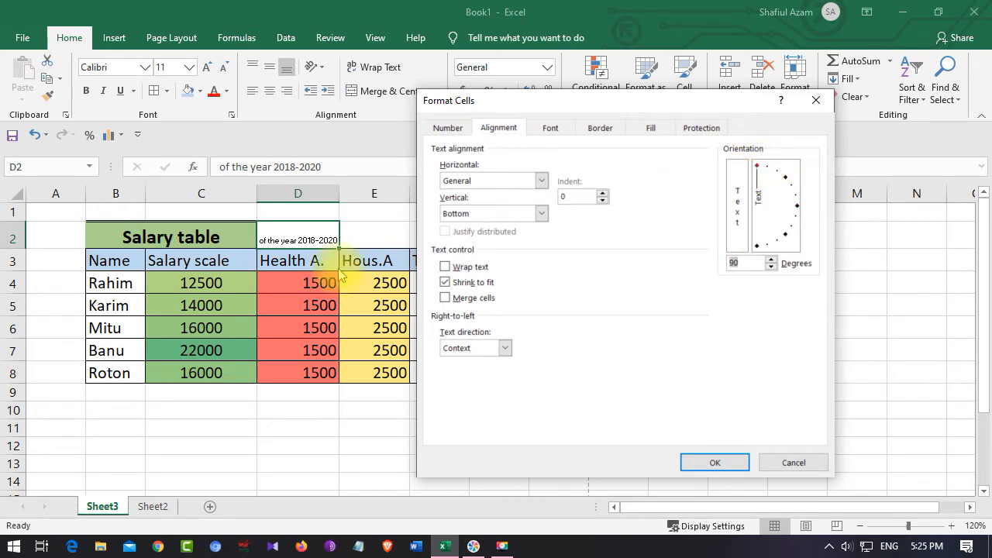
pyautogui.click(714, 464)
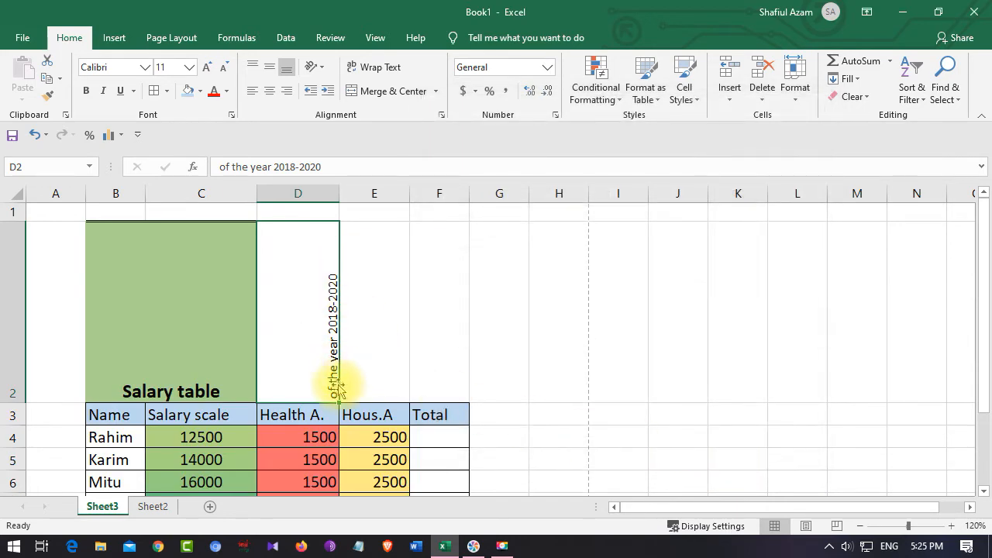
pyautogui.scroll(-2, 368, 319)
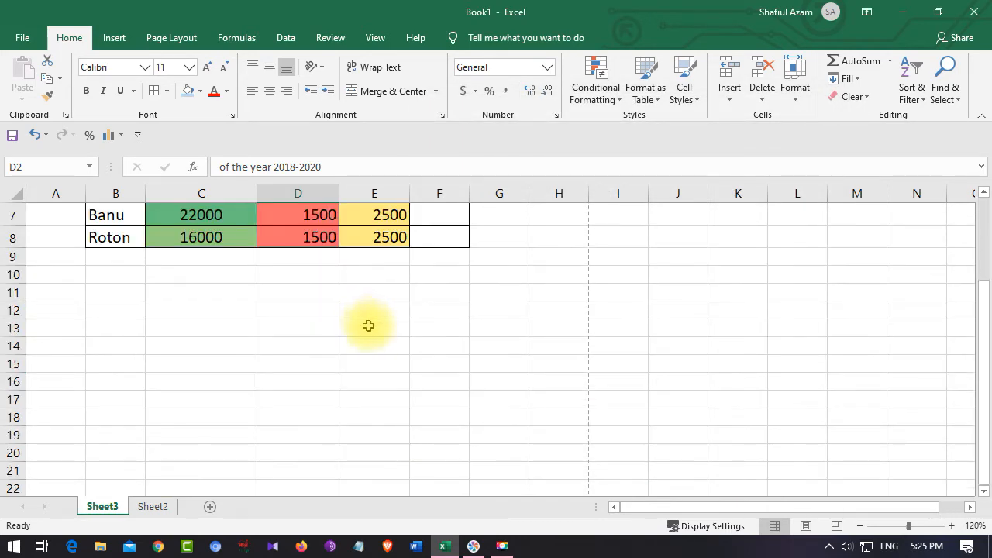
pyautogui.scroll(2, 367, 326)
pyautogui.scroll(-2, 341, 330)
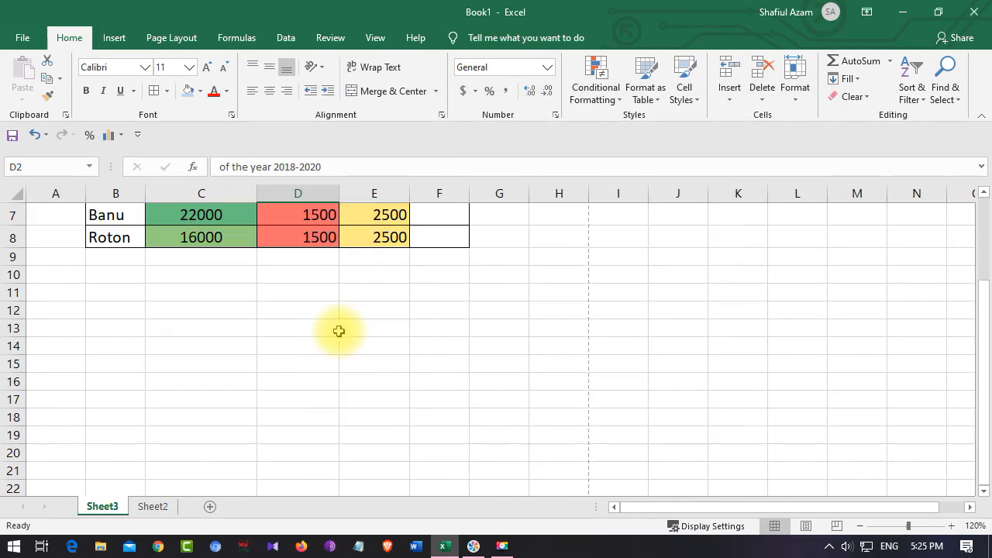
pyautogui.scroll(2, 338, 331)
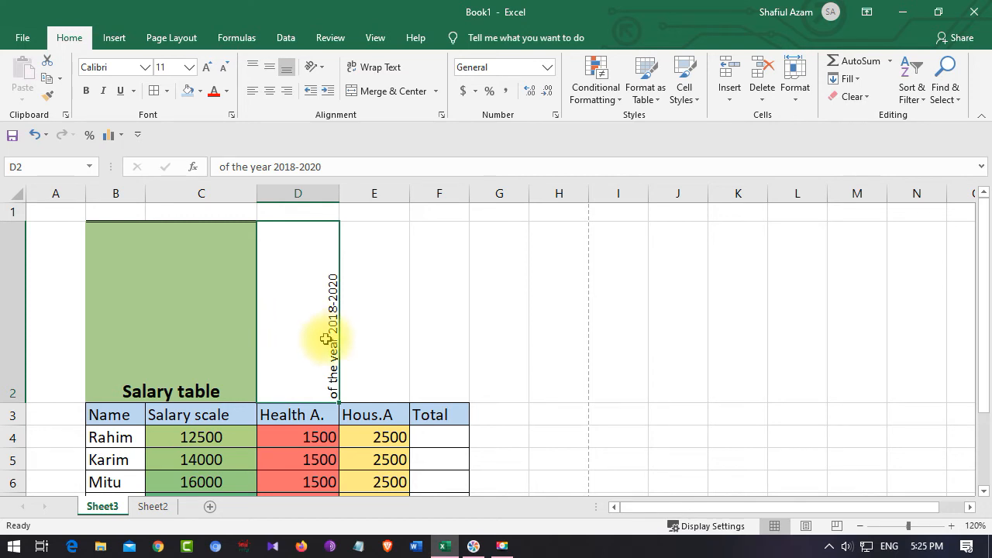
# Set the orientation of the year text in cell D2 to 45 degrees
pyautogui.click(441, 114)
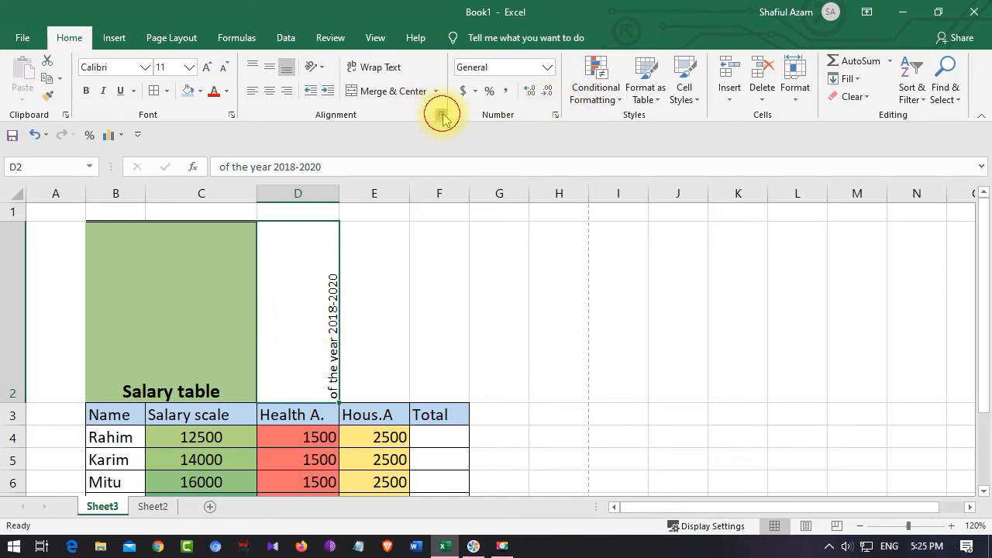
pyautogui.click(785, 180)
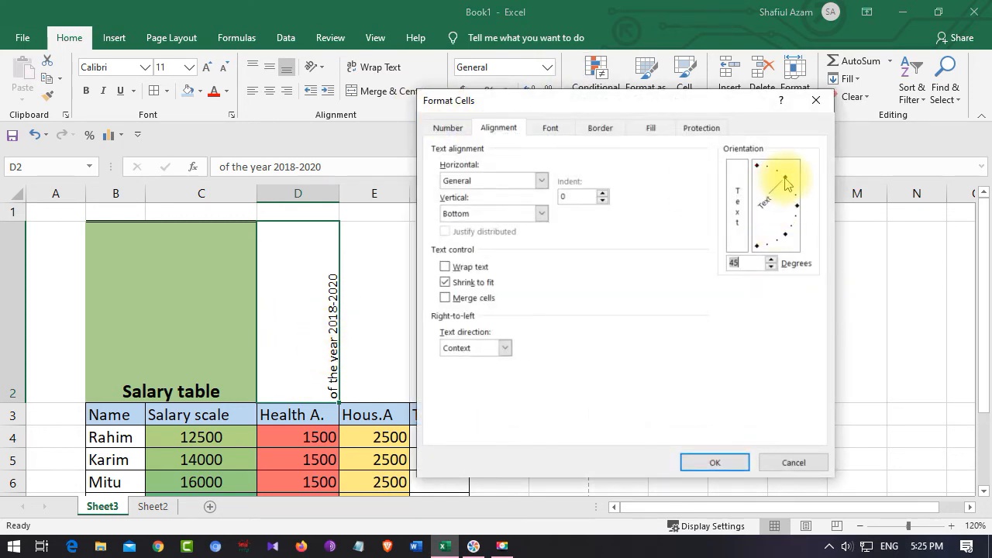
pyautogui.click(713, 462)
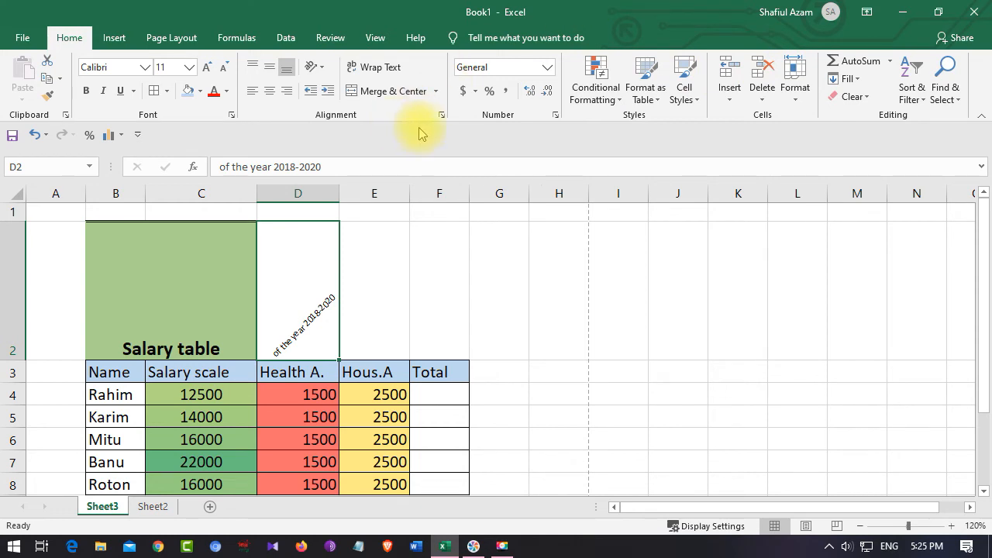
# Turn off Shrink to fit for cell D2 and set its text orientation back to 0 degrees
pyautogui.click(440, 115)
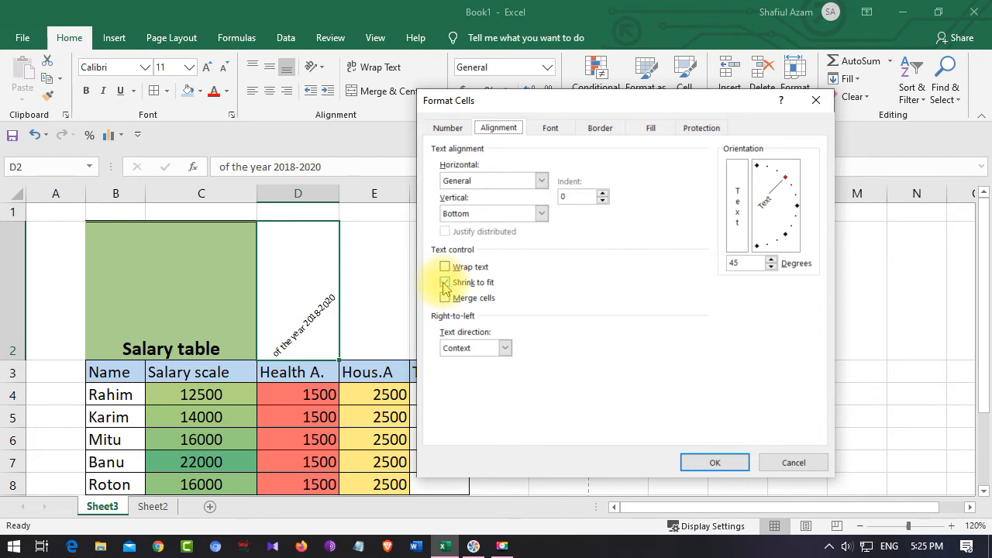
pyautogui.click(797, 203)
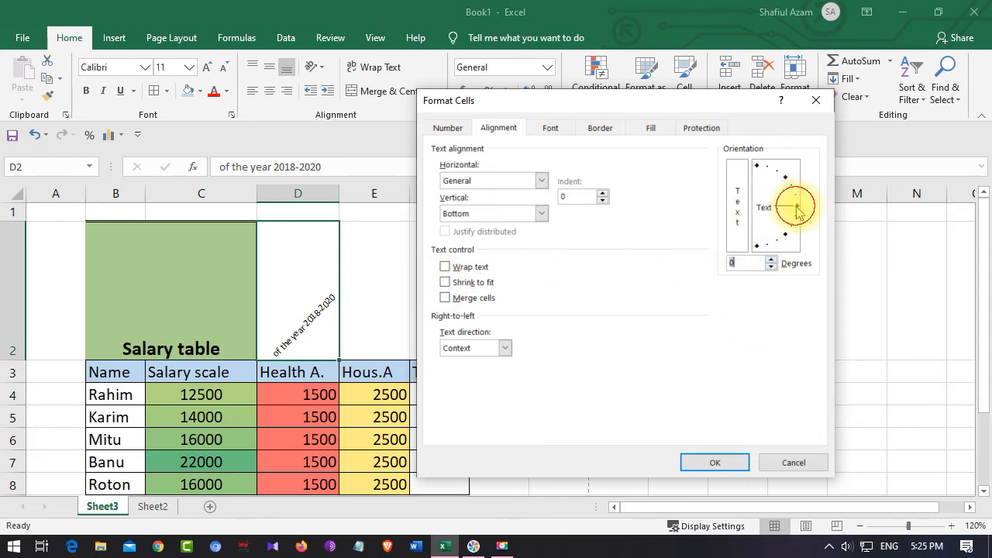
pyautogui.click(720, 463)
# Delete the year text beside the "Salary table" title from cells D2:E2
pyautogui.click(384, 240)
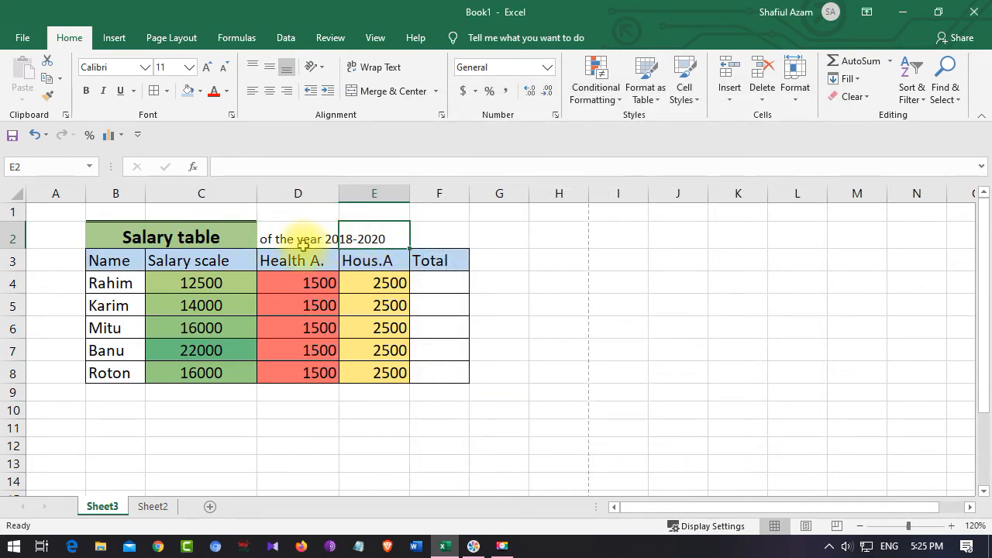
pyautogui.moveTo(289, 241); pyautogui.dragTo(381, 242)
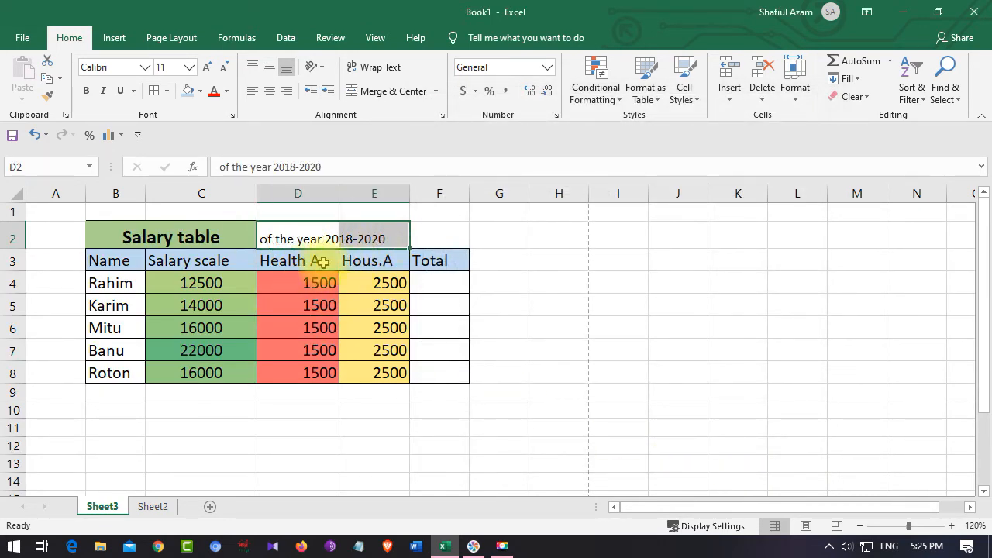
pyautogui.press('Delete')
pyautogui.click(439, 284)
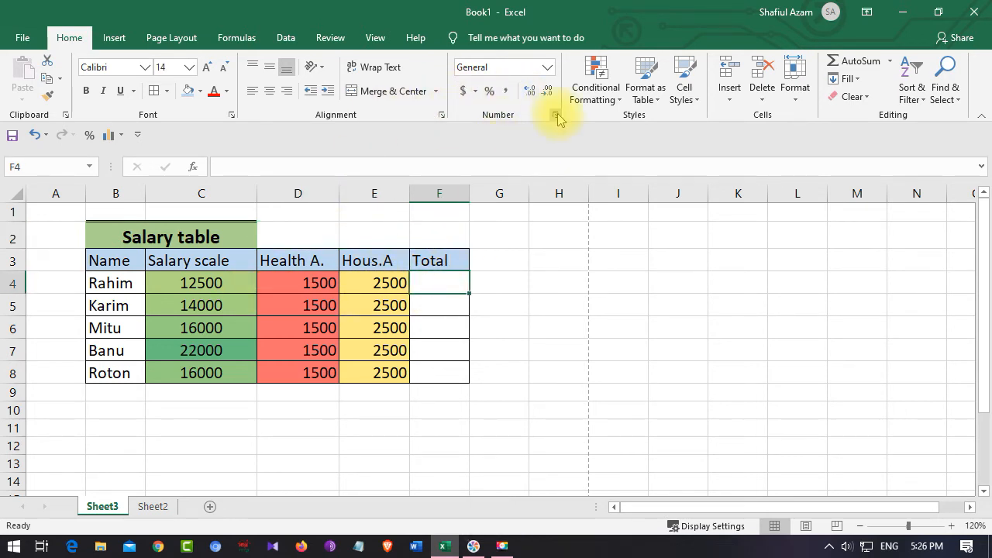
pyautogui.click(364, 282)
pyautogui.click(422, 289)
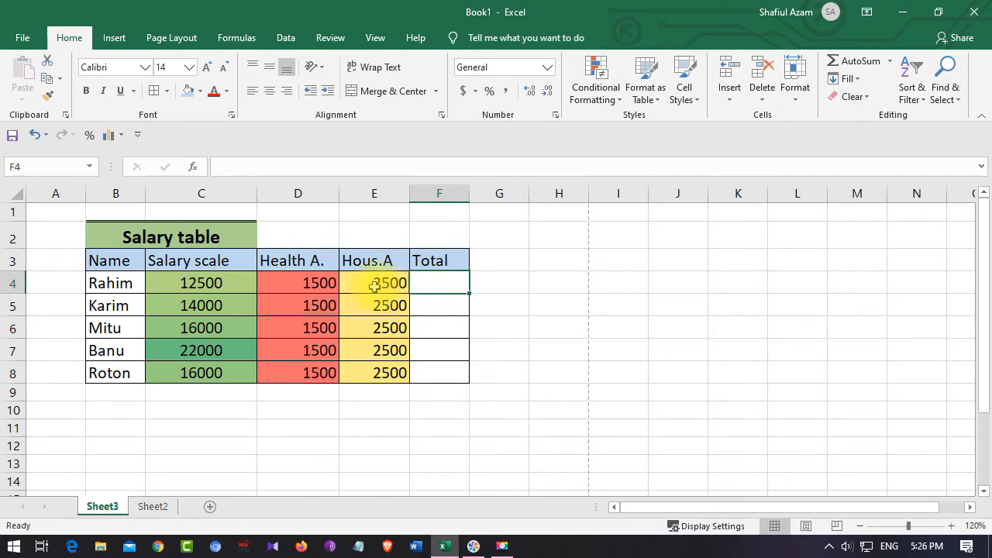
# Format cell G4, beside the first Total cell, as Number with 3 decimal places
pyautogui.click(494, 281)
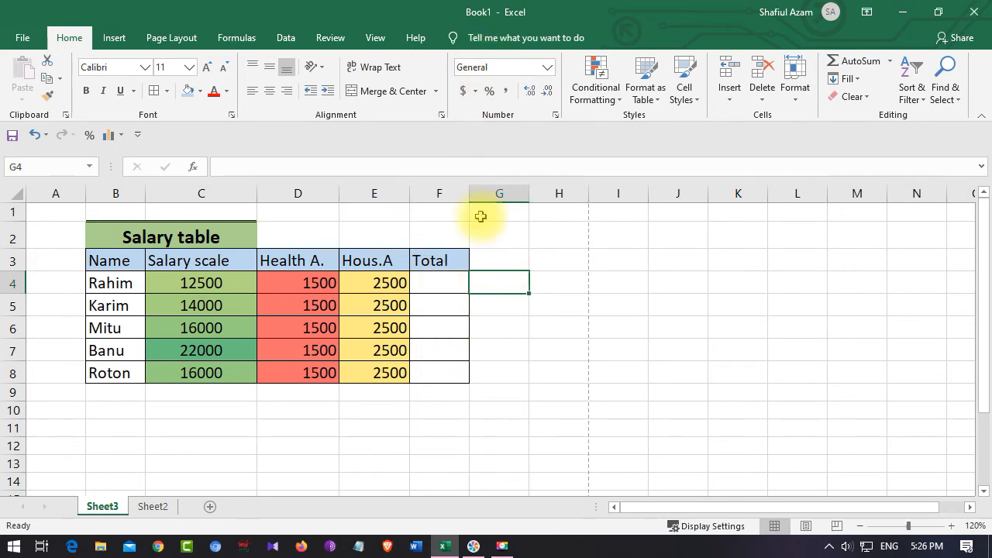
pyautogui.click(547, 67)
pyautogui.click(527, 136)
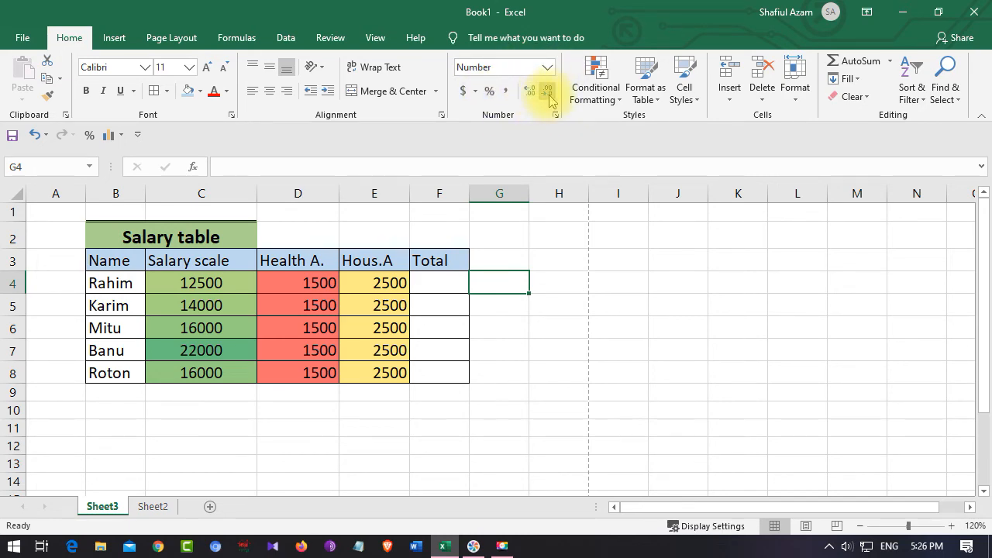
pyautogui.click(555, 116)
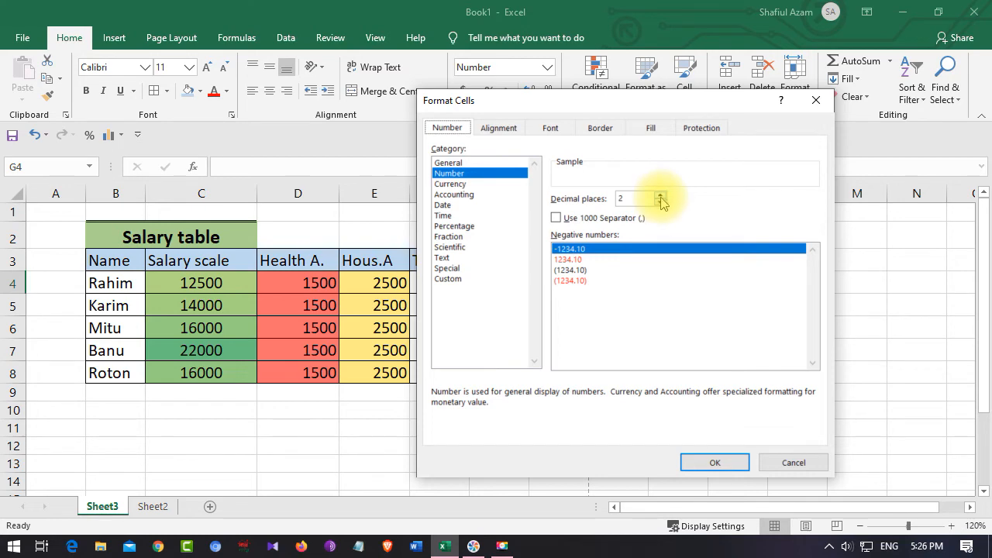
pyautogui.click(714, 462)
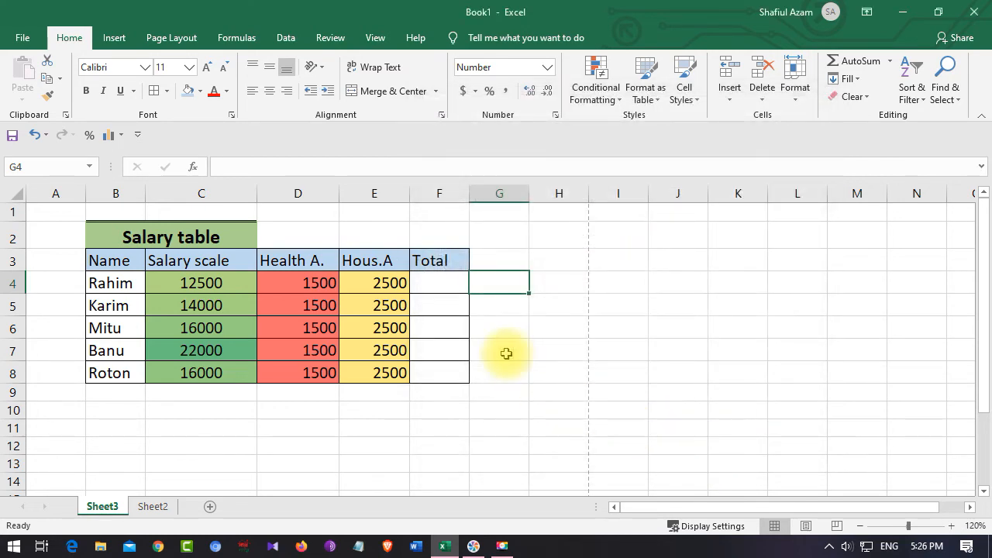
# Enter 20 in the number-formatted cell G4
pyautogui.click(497, 320)
pyautogui.click(496, 282)
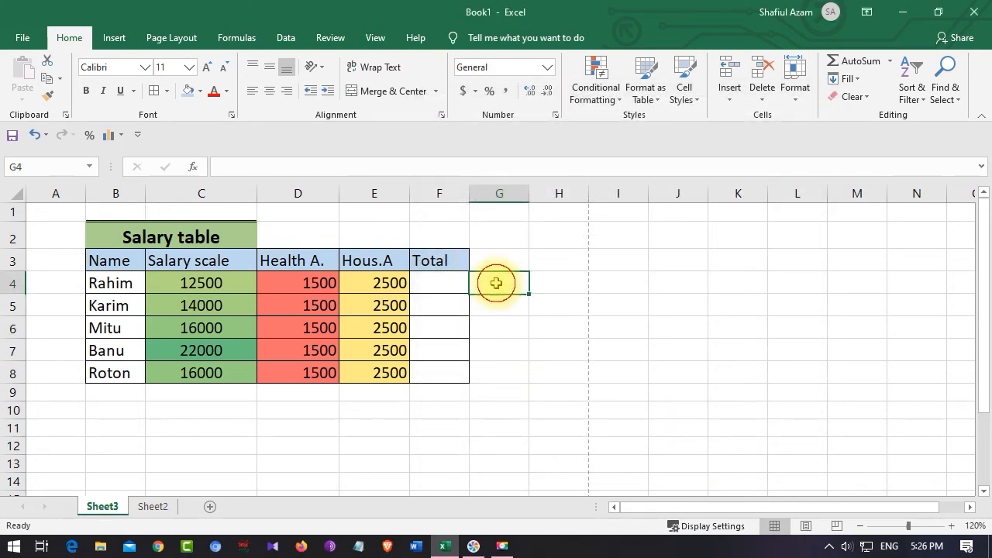
pyautogui.write('20')
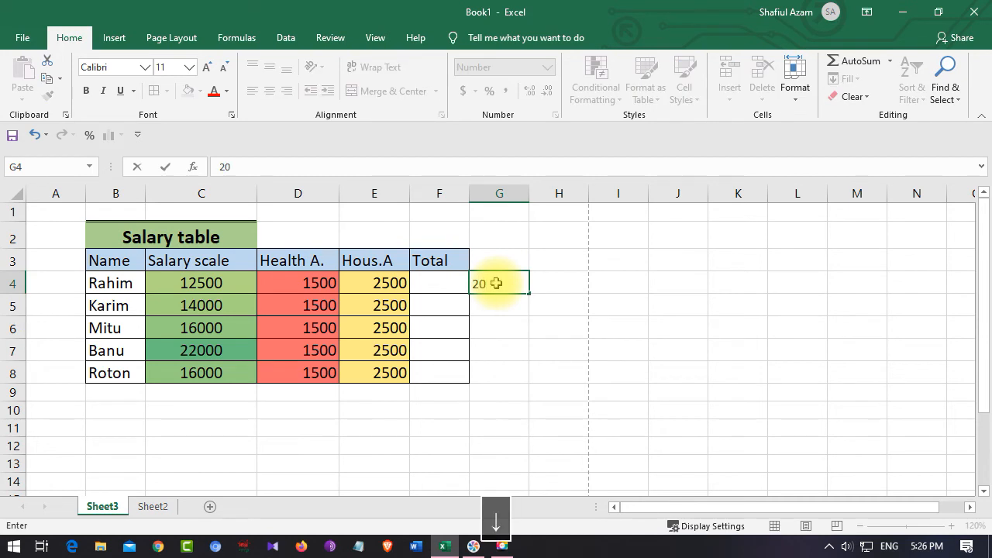
pyautogui.press('Return')
pyautogui.click(487, 343)
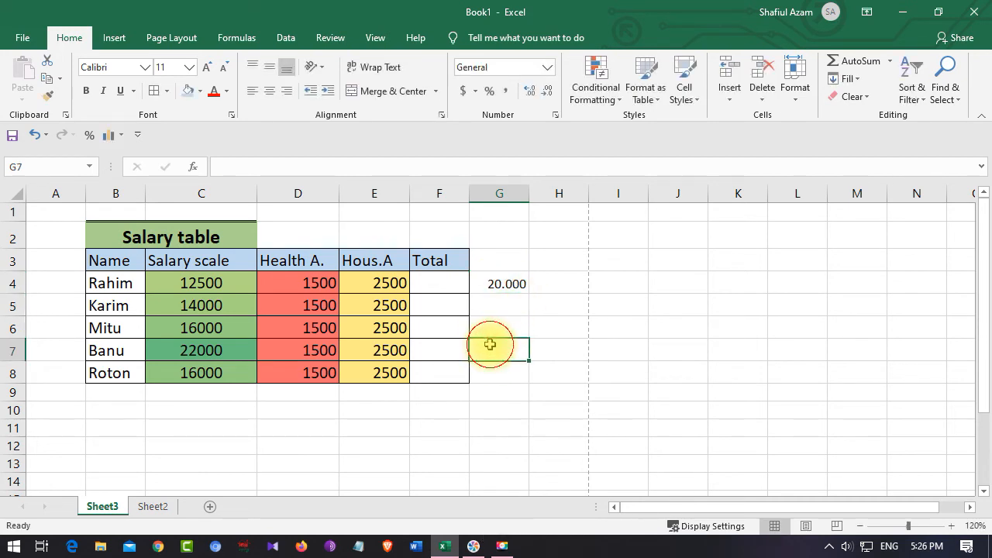
pyautogui.click(507, 283)
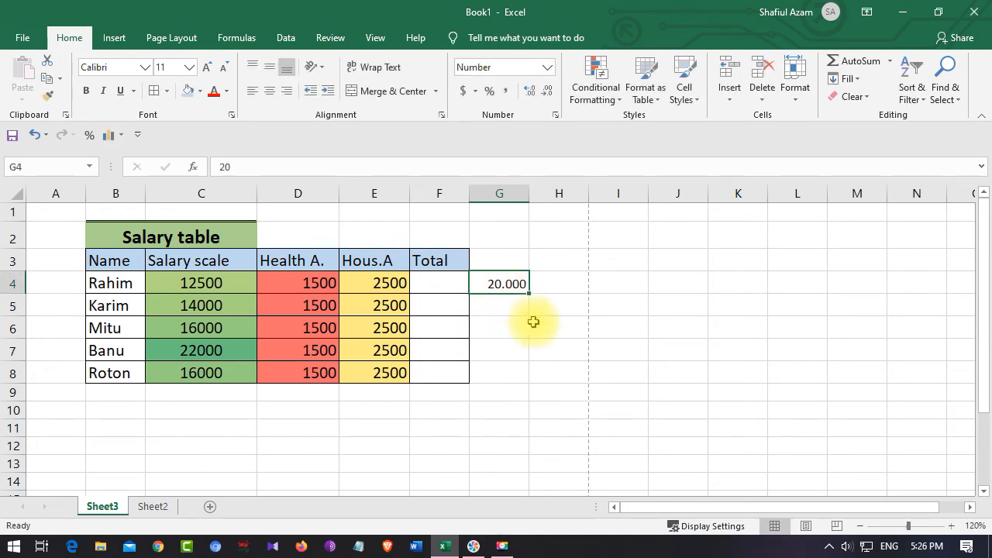
pyautogui.click(496, 306)
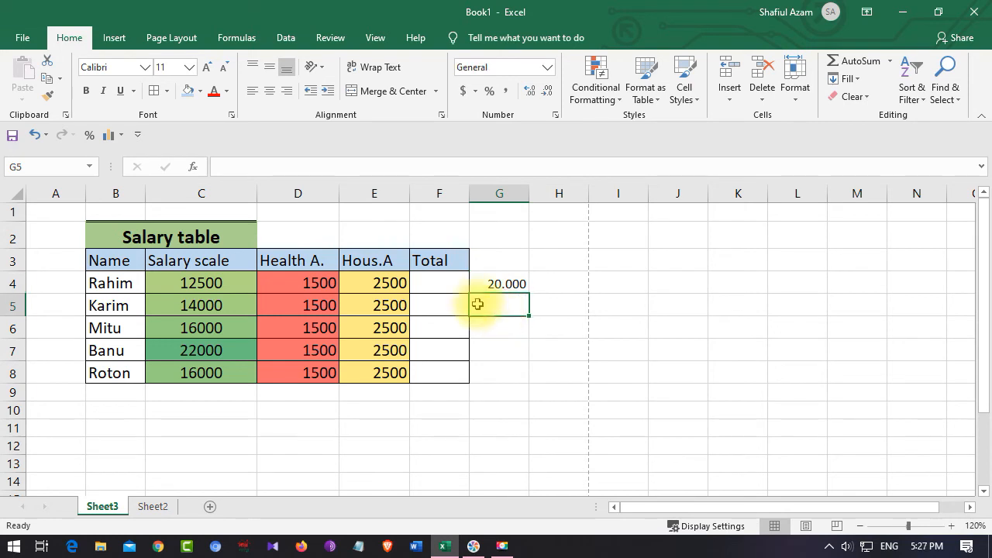
# Format cell G5, below the 20.000 sample, as Currency and enter 10 in it
pyautogui.click(547, 68)
pyautogui.click(545, 156)
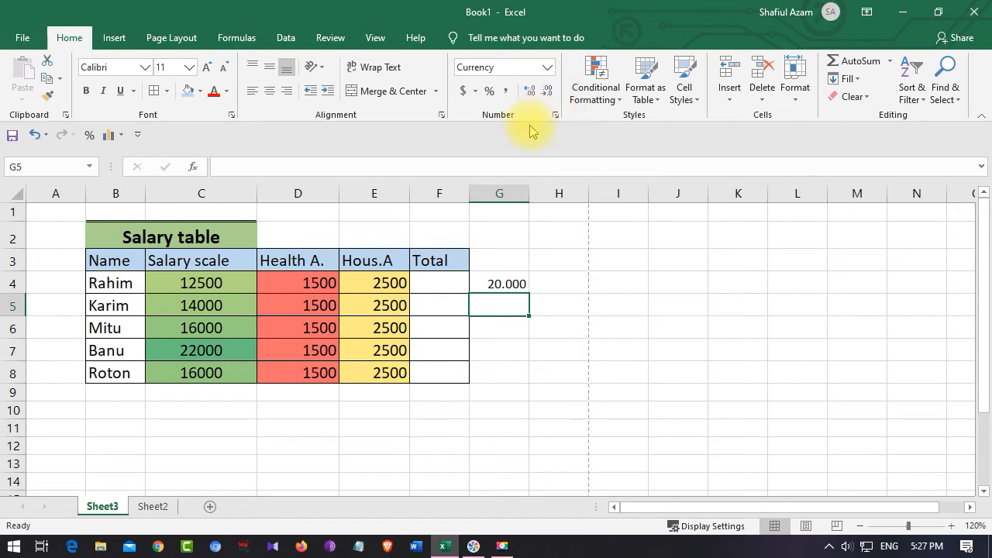
pyautogui.click(480, 348)
pyautogui.click(488, 303)
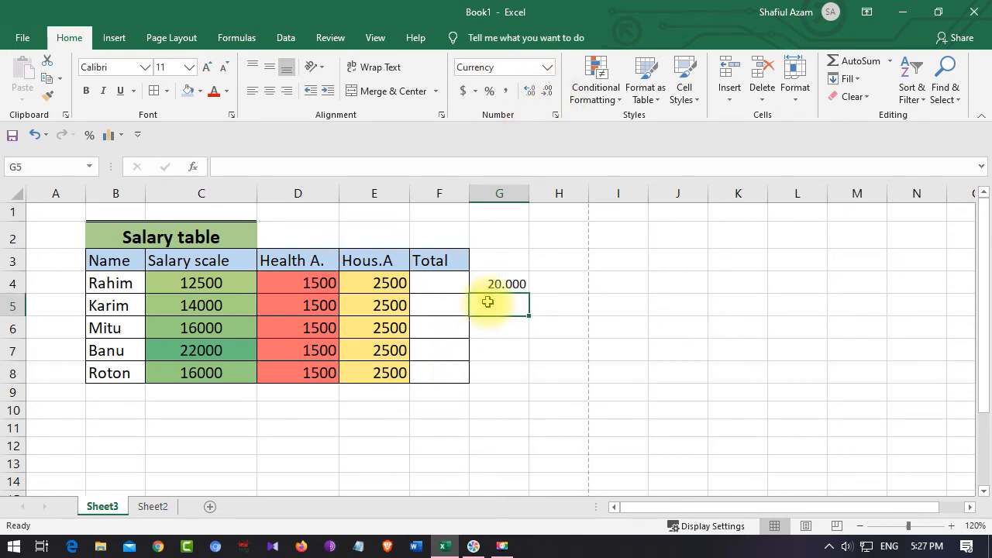
pyautogui.write('10')
pyautogui.press('Return')
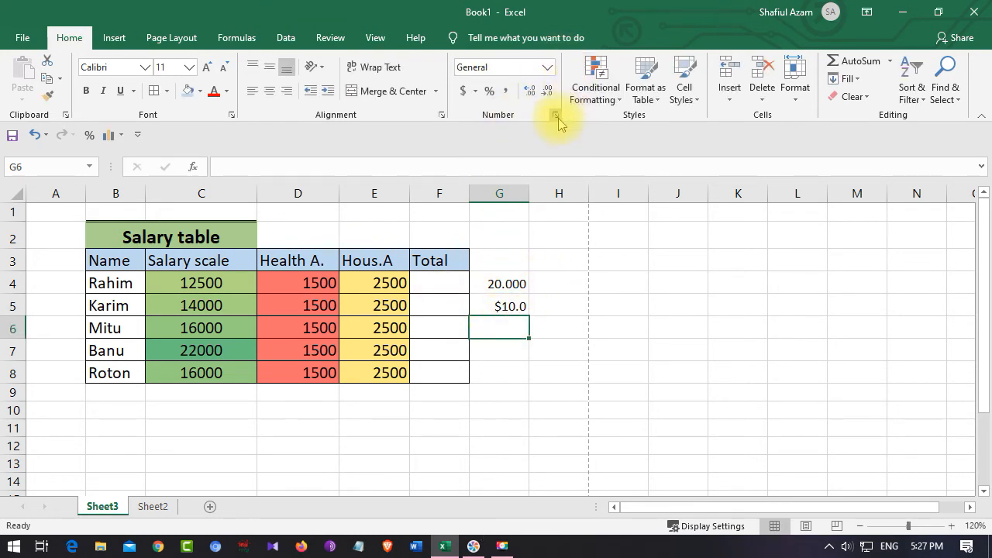
# Set the currency format of cell G5 to 2 decimal places, keeping the $ symbol
pyautogui.click(493, 309)
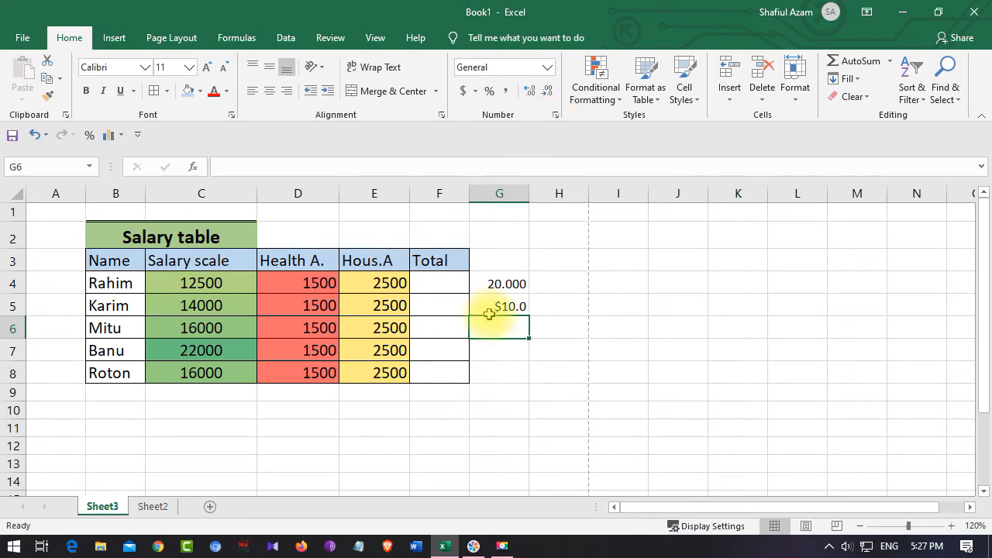
pyautogui.click(555, 114)
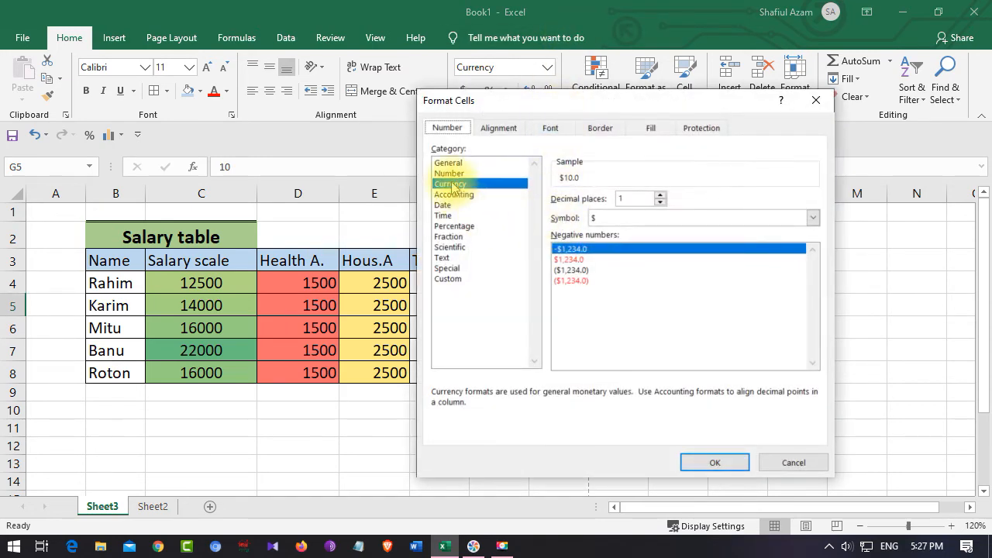
pyautogui.click(660, 195)
pyautogui.click(660, 202)
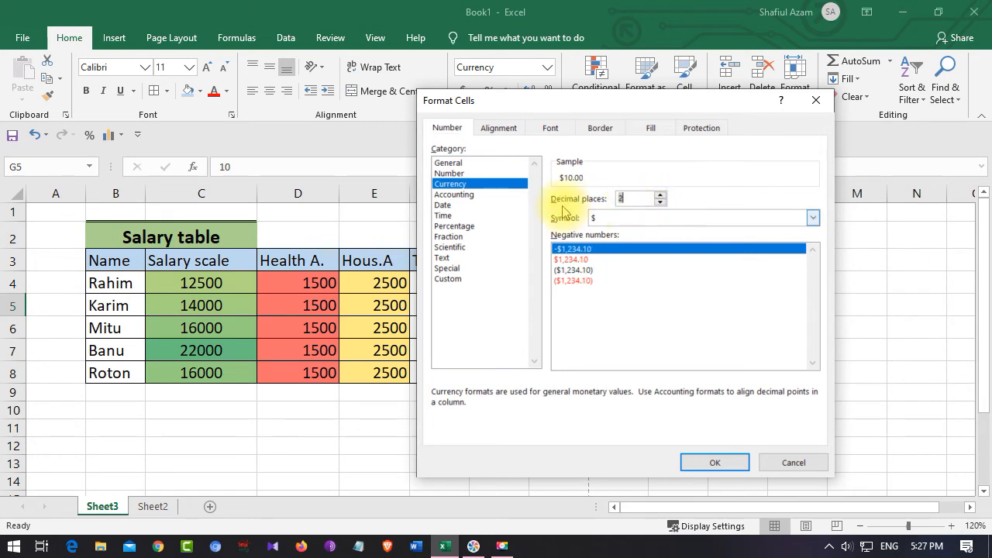
pyautogui.click(630, 219)
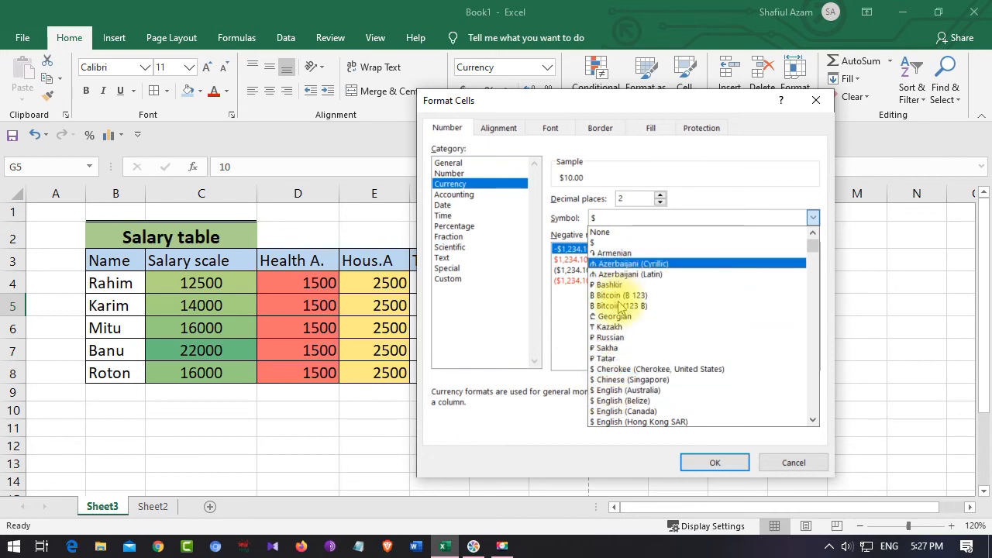
pyautogui.scroll(-1, 642, 362)
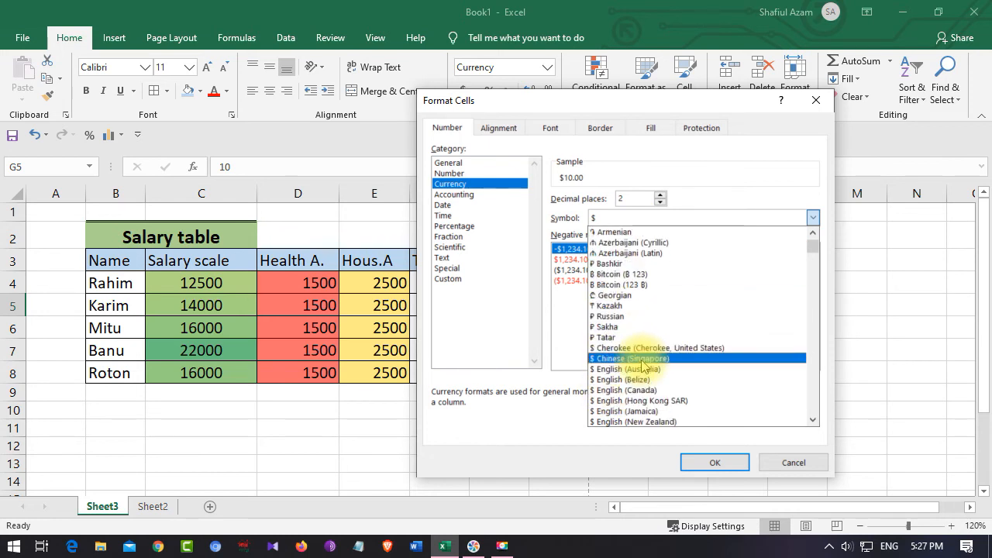
pyautogui.scroll(1, 644, 368)
pyautogui.click(630, 219)
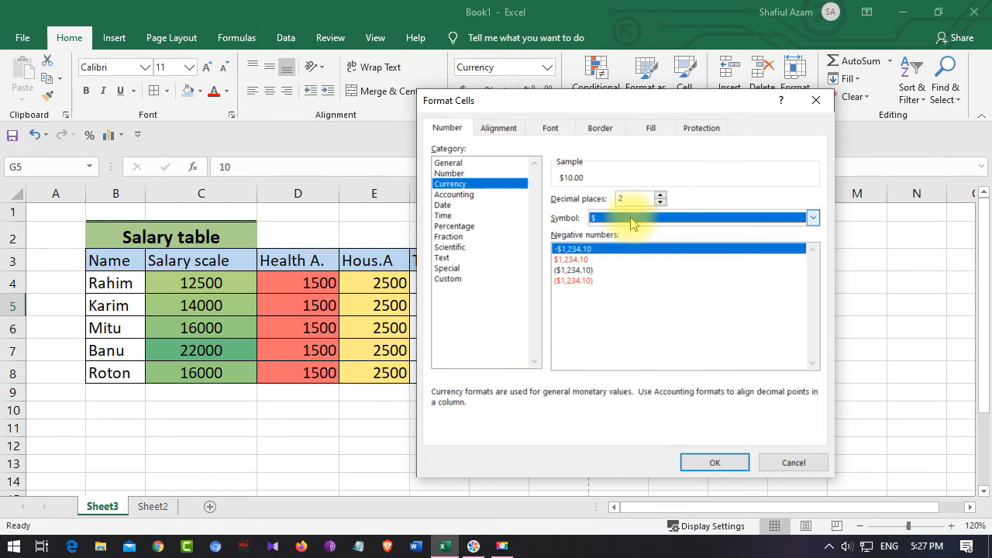
pyautogui.click(708, 461)
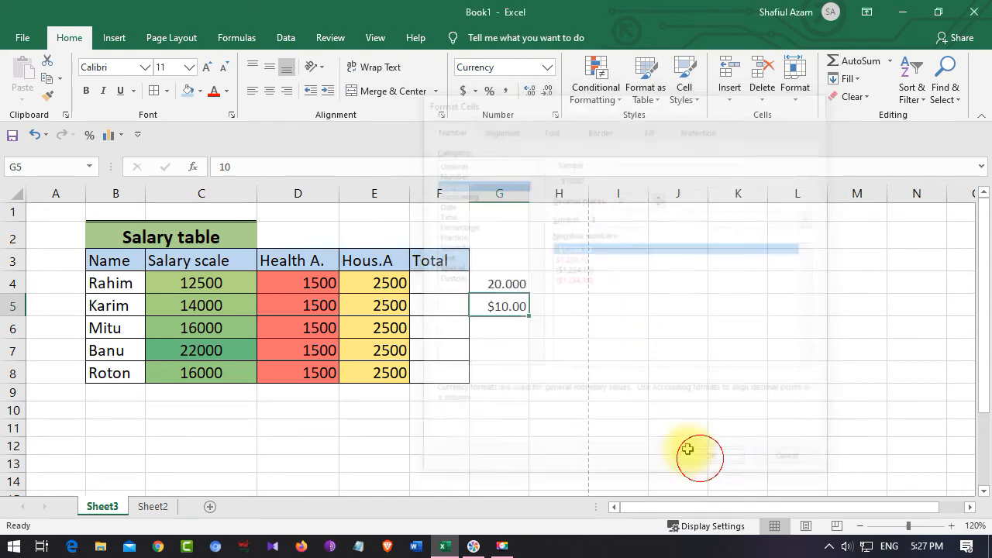
pyautogui.click(509, 328)
pyautogui.click(507, 305)
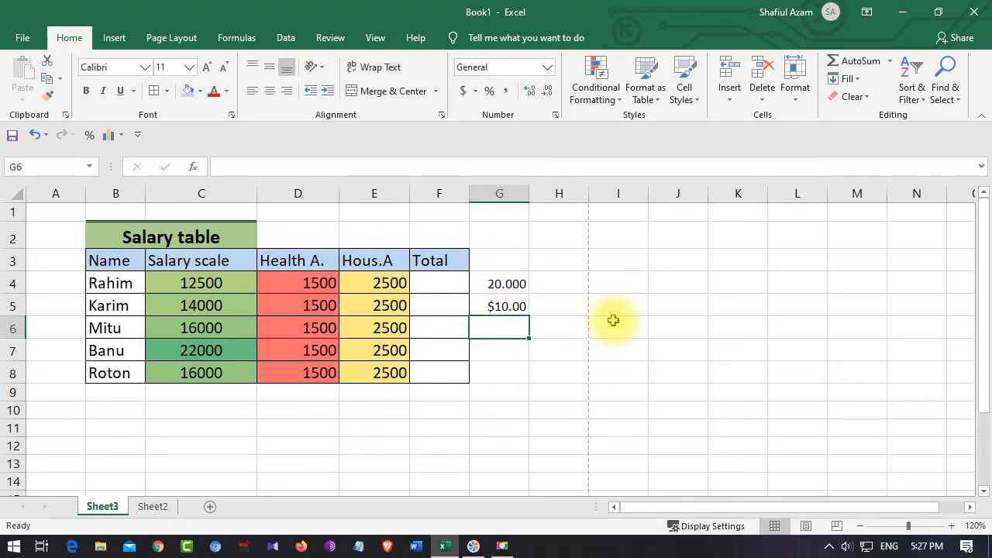
# Format the empty cell J4 as Long Date and enter the date 20/06/2020
pyautogui.click(676, 285)
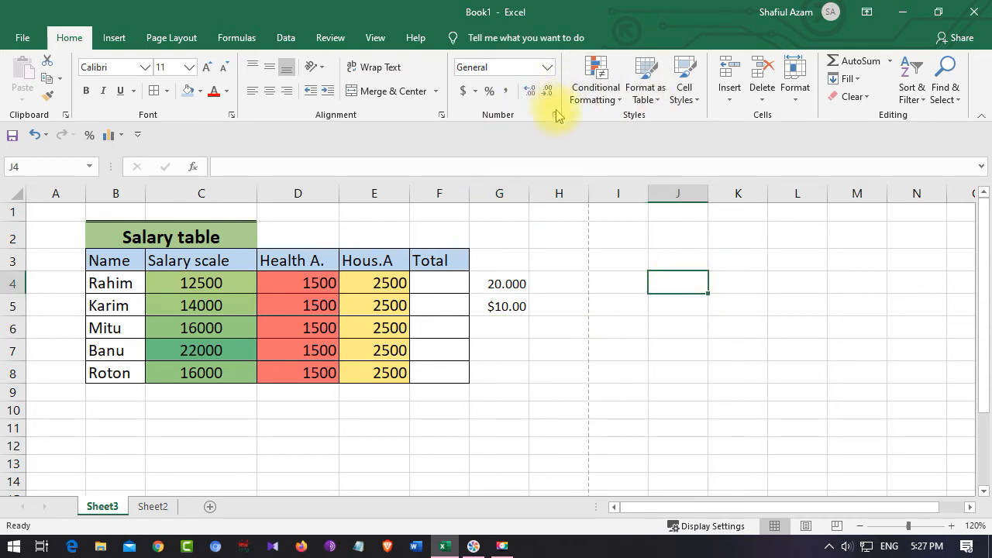
pyautogui.click(546, 67)
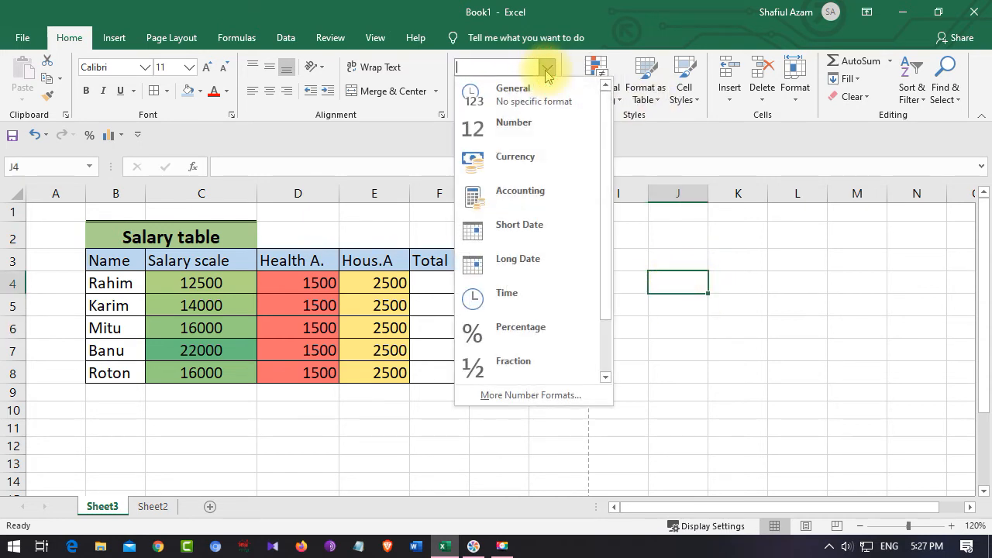
pyautogui.click(510, 264)
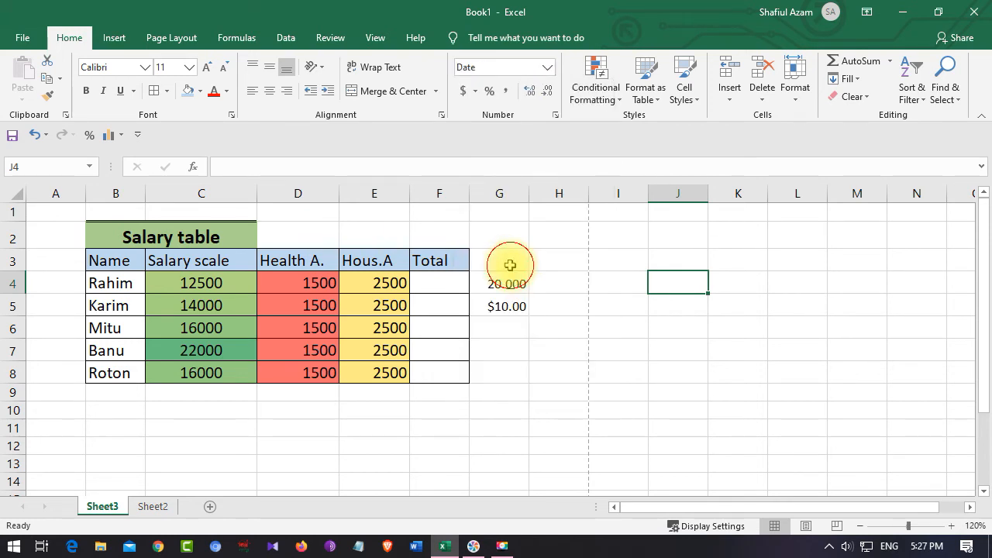
pyautogui.click(671, 306)
pyautogui.click(664, 288)
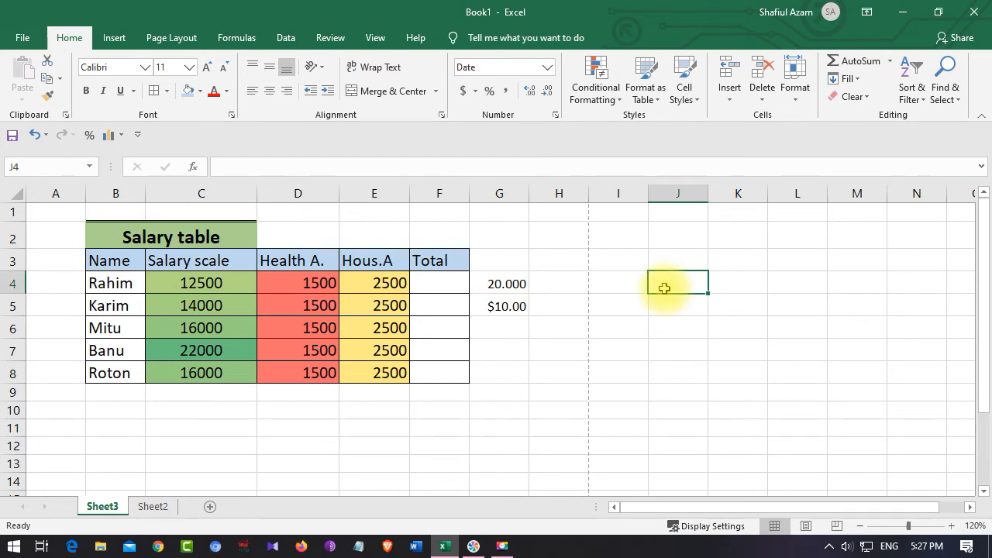
pyautogui.write('20/06/')
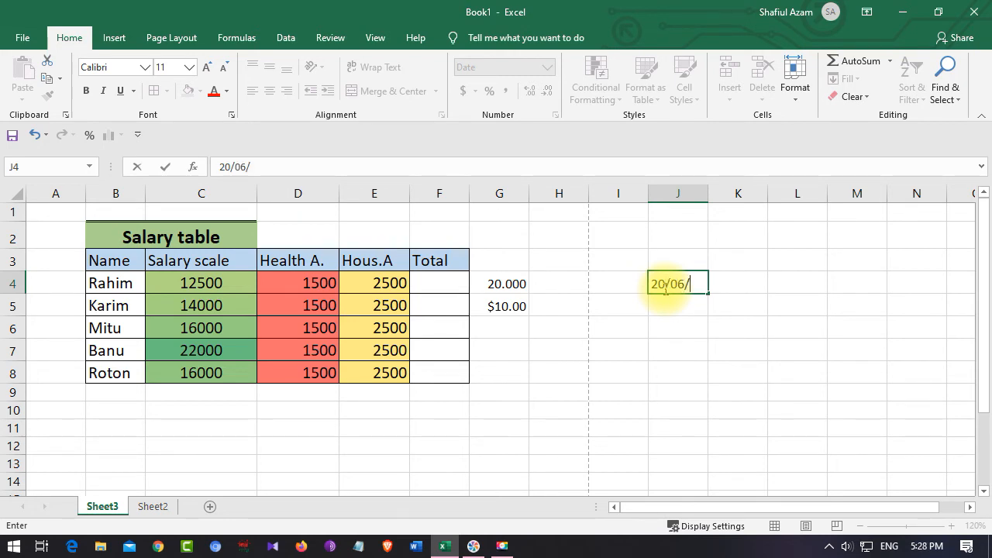
pyautogui.write('2020')
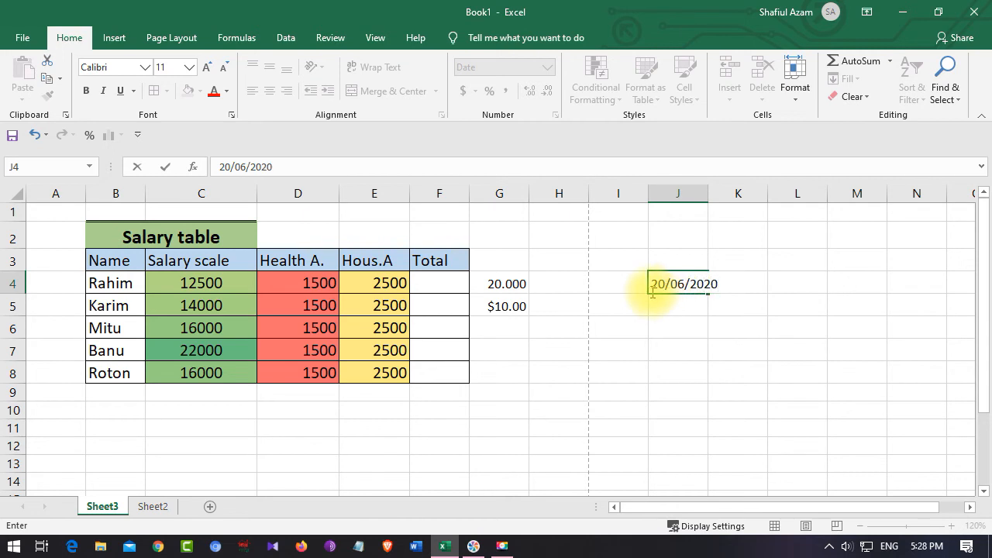
pyautogui.click(686, 325)
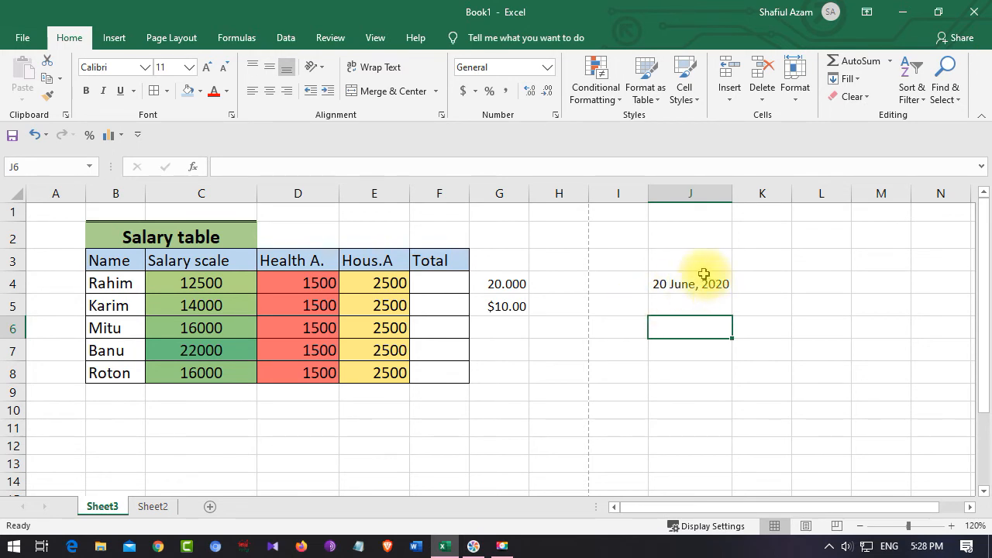
# Change the date format of cell J4 to Short Date
pyautogui.click(676, 288)
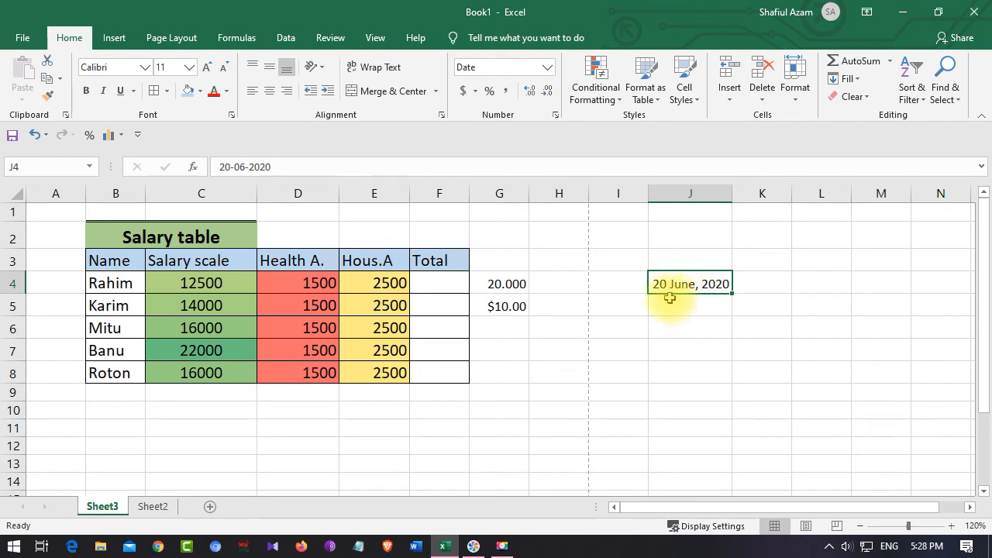
pyautogui.click(547, 67)
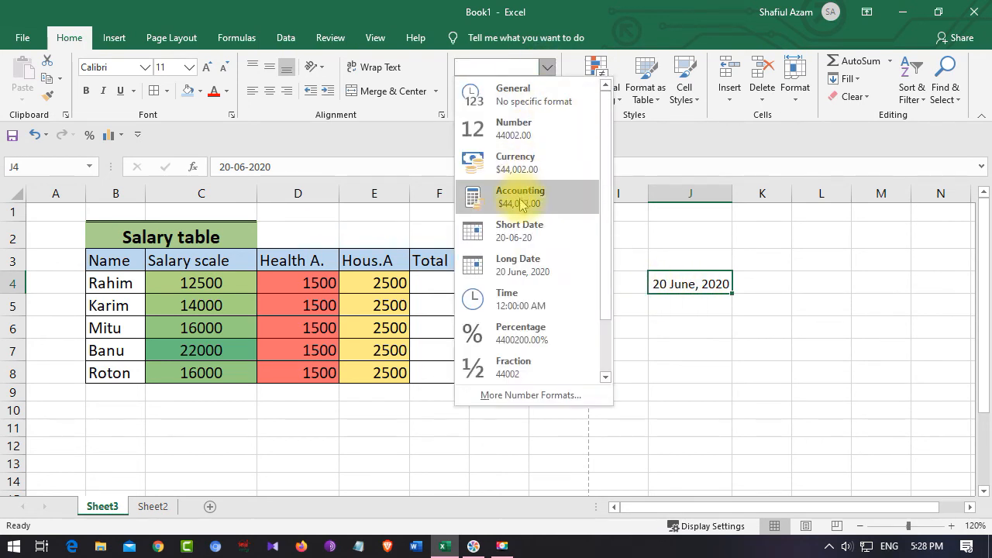
pyautogui.click(510, 230)
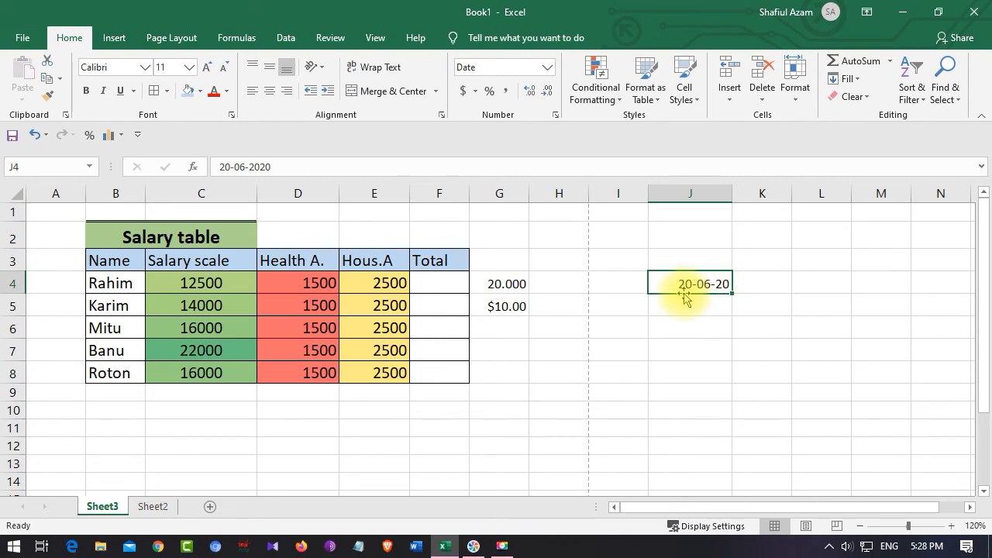
pyautogui.click(547, 70)
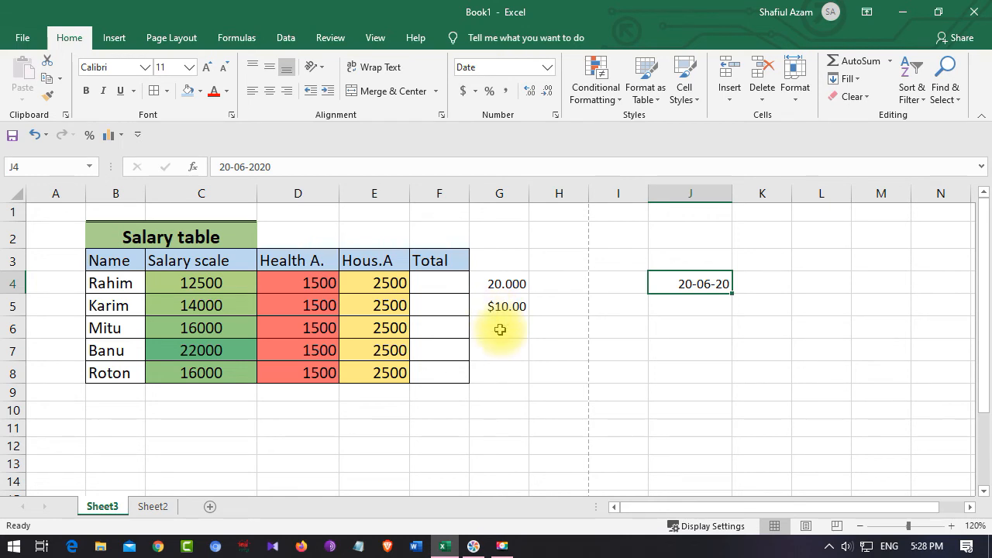
# Format cell G6 as Percentage, enter 2% and show it with 1 decimal place
pyautogui.click(500, 329)
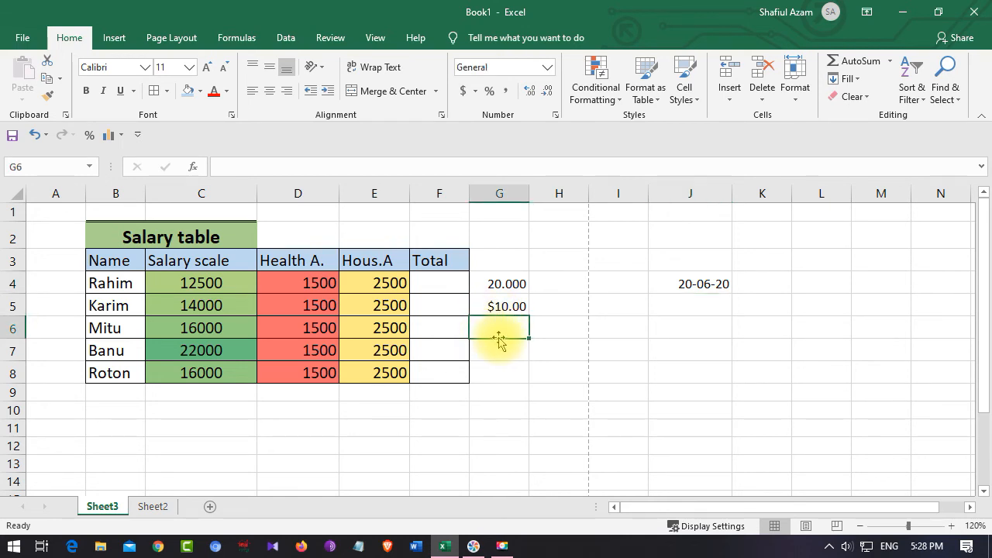
pyautogui.click(545, 68)
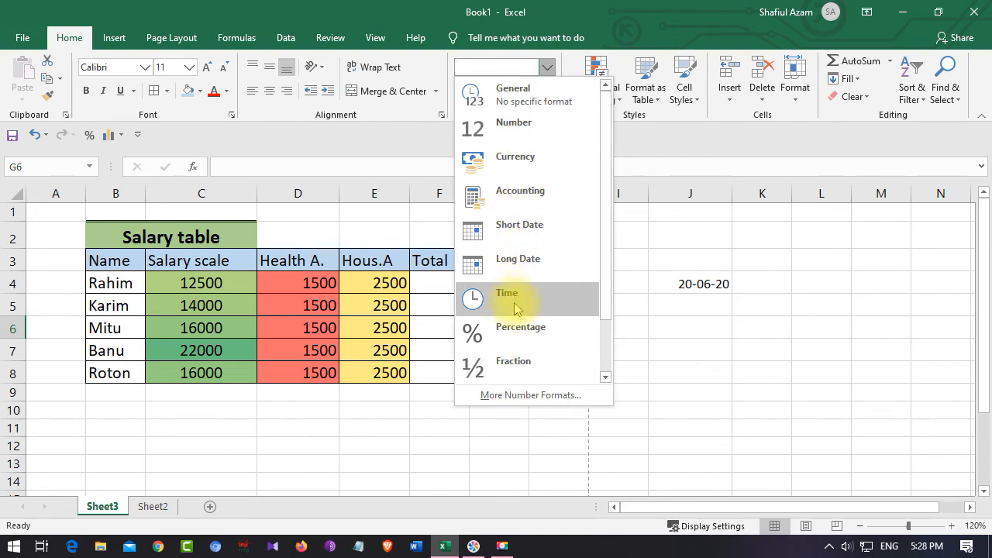
pyautogui.click(506, 327)
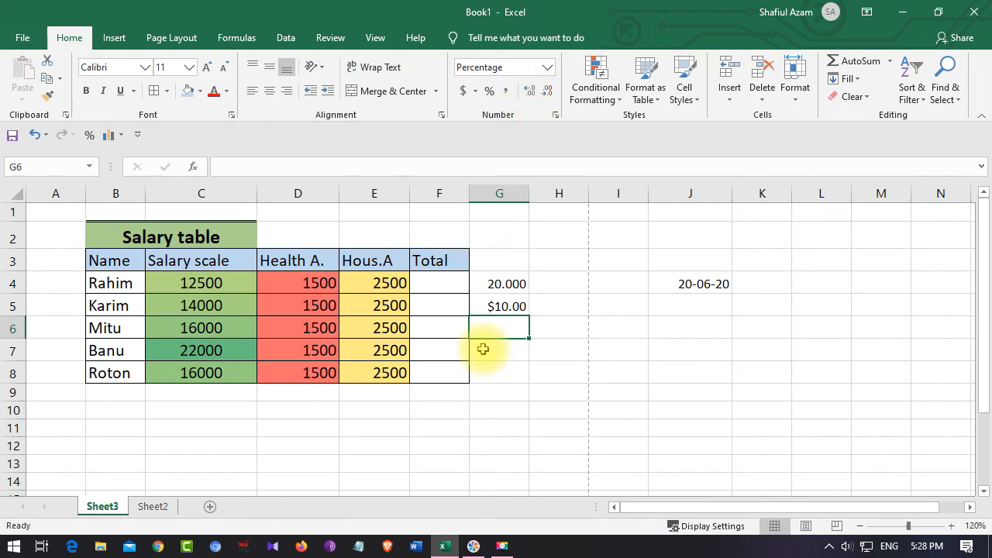
pyautogui.click(493, 325)
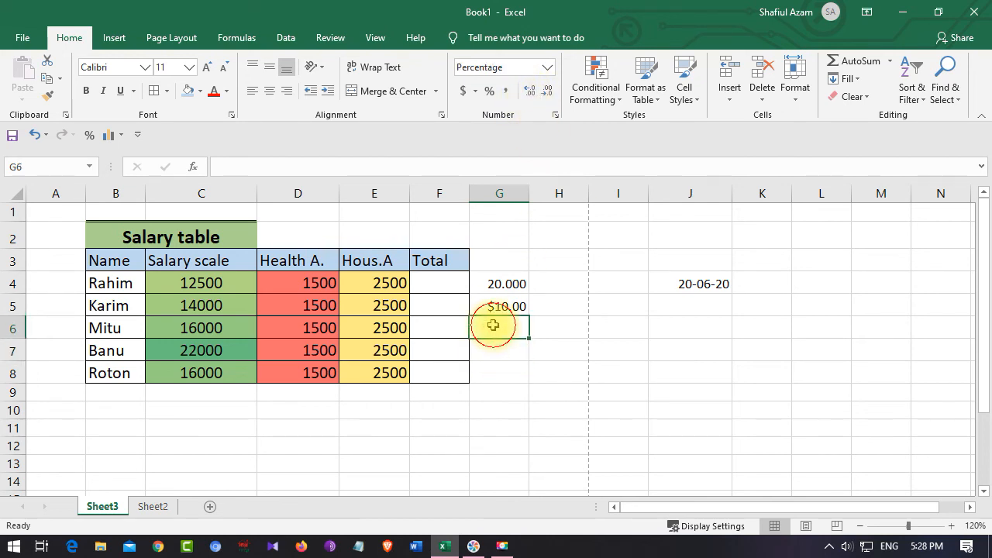
pyautogui.write('2')
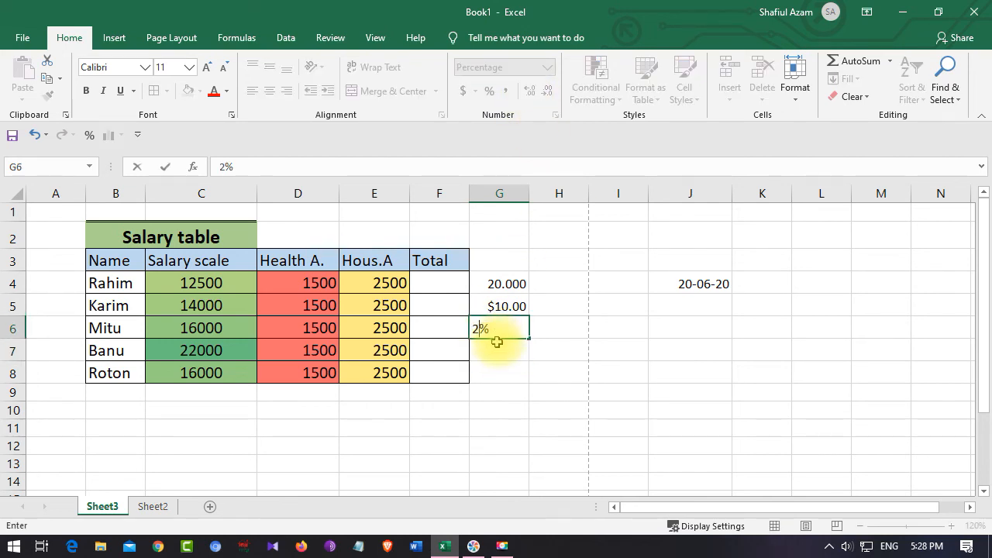
pyautogui.press('Return')
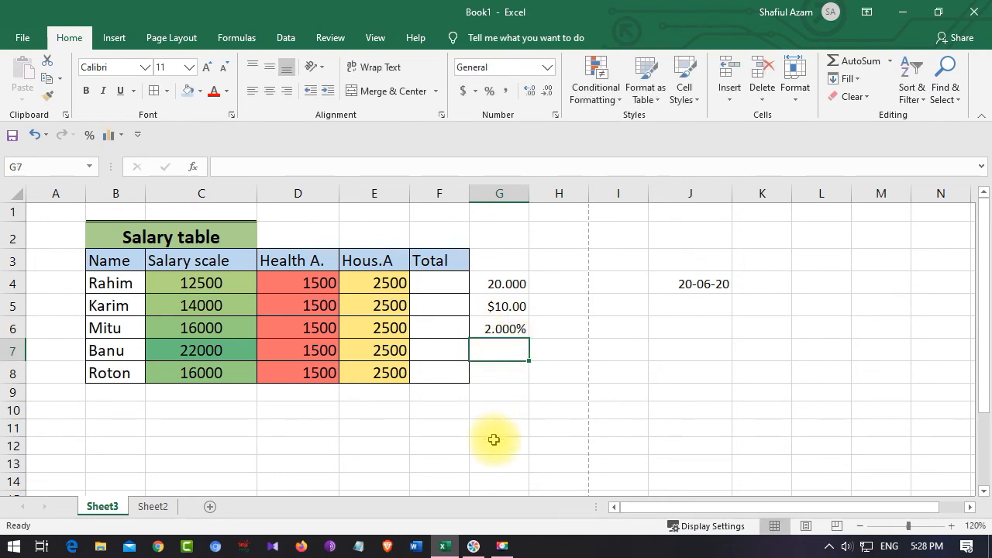
pyautogui.click(503, 327)
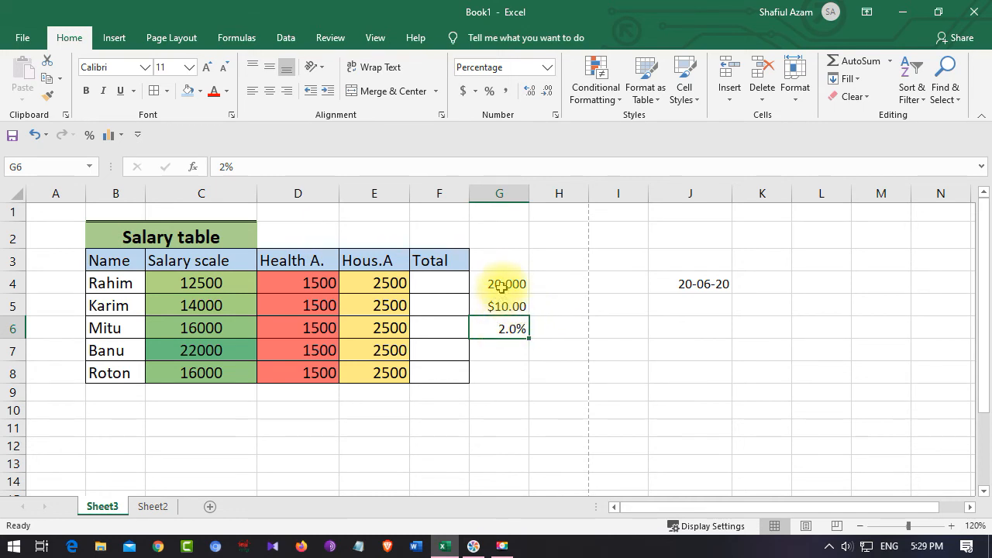
# Delete the sample values from cells G4:G6 and the date from cell J4
pyautogui.moveTo(502, 283); pyautogui.dragTo(501, 333)
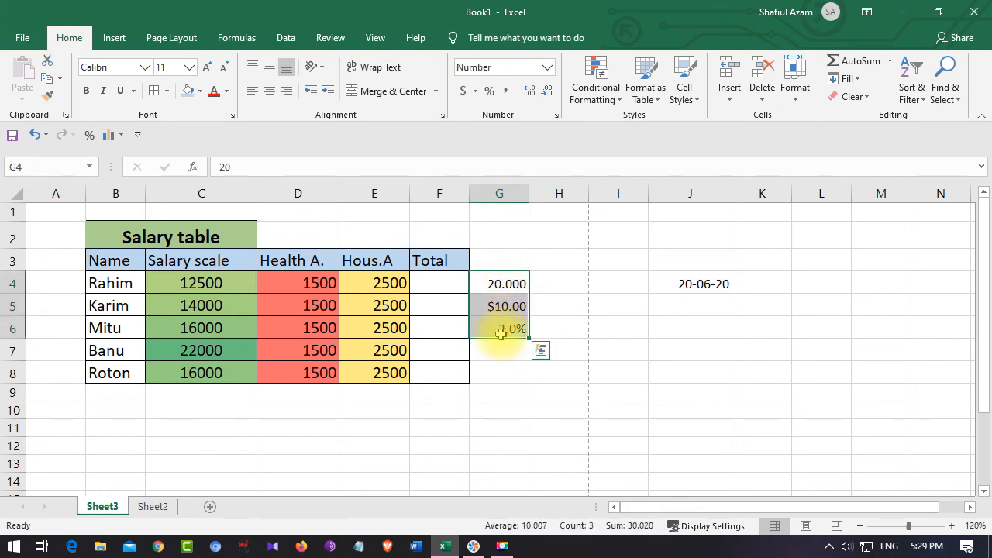
pyautogui.press('Delete')
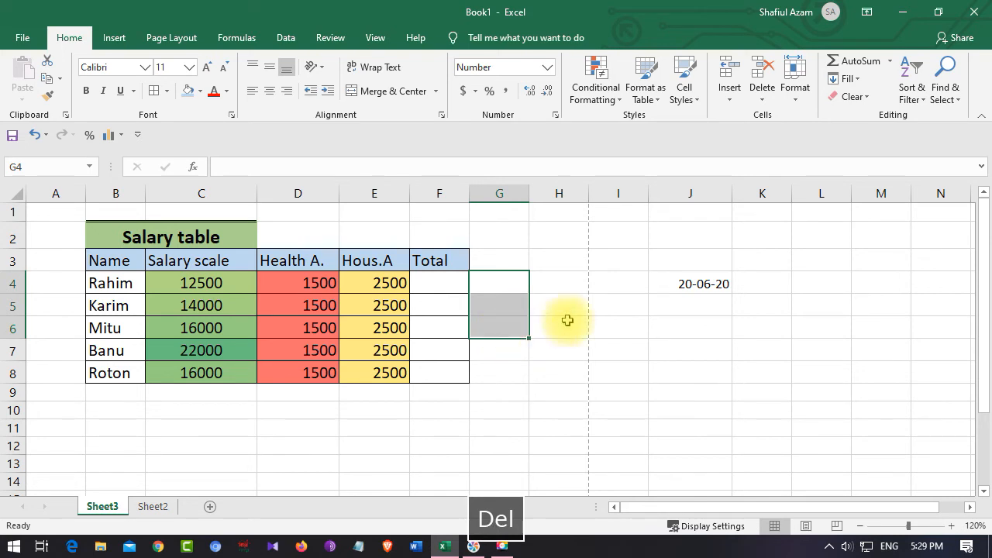
pyautogui.click(686, 283)
pyautogui.press('Delete')
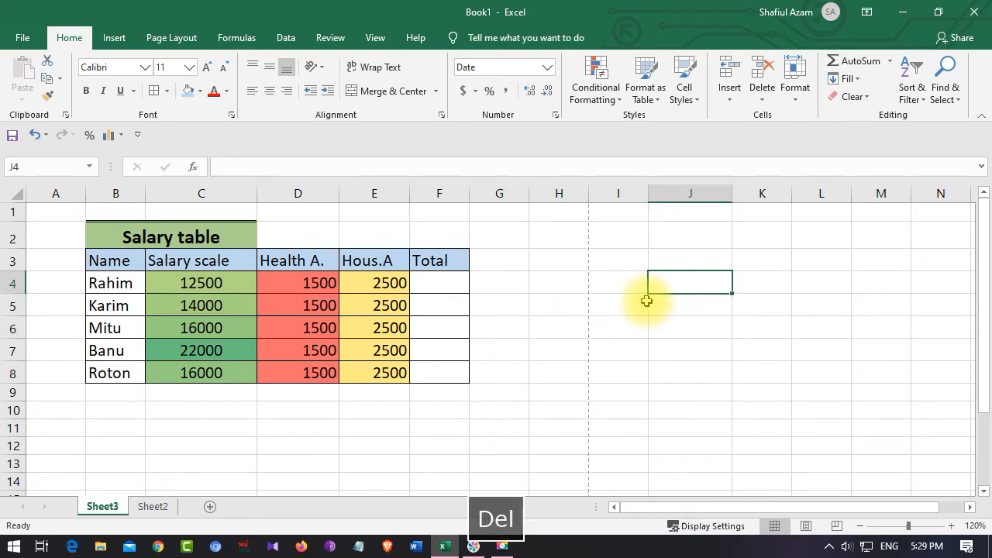
pyautogui.click(484, 290)
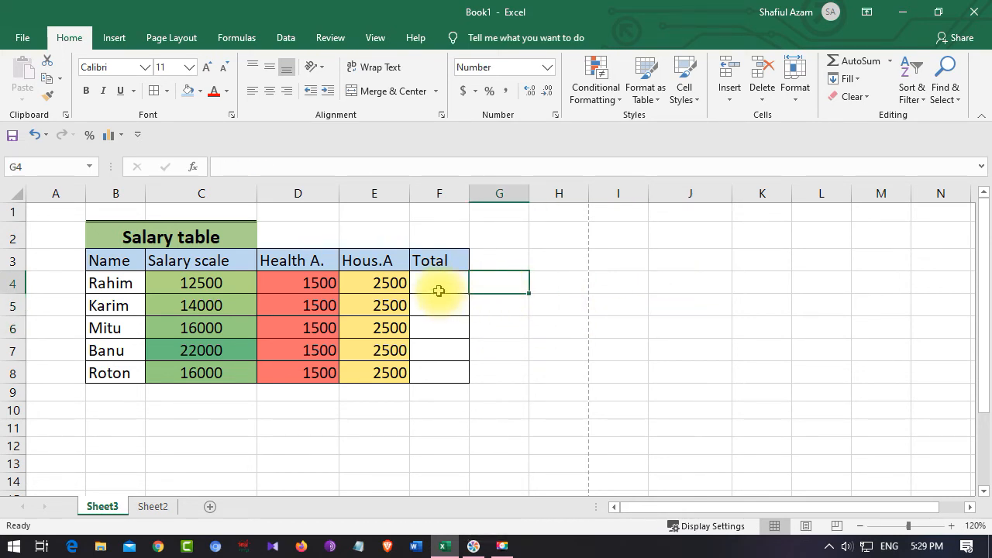
pyautogui.click(440, 290)
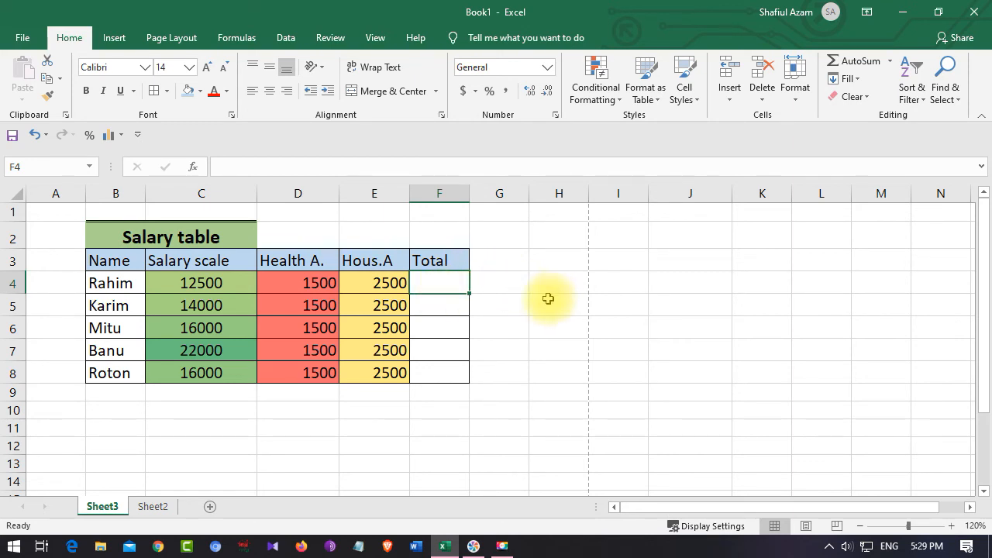
pyautogui.click(203, 285)
pyautogui.click(301, 286)
pyautogui.click(374, 285)
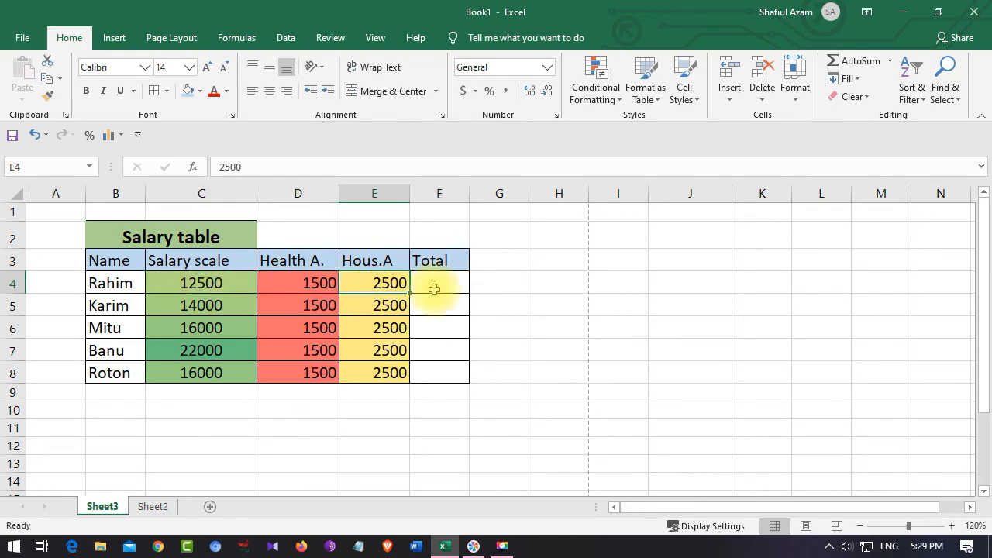
# Enter the formula =sum(c4:e4) in cell F4 to total Rahim's salary scale and allowances
pyautogui.click(434, 289)
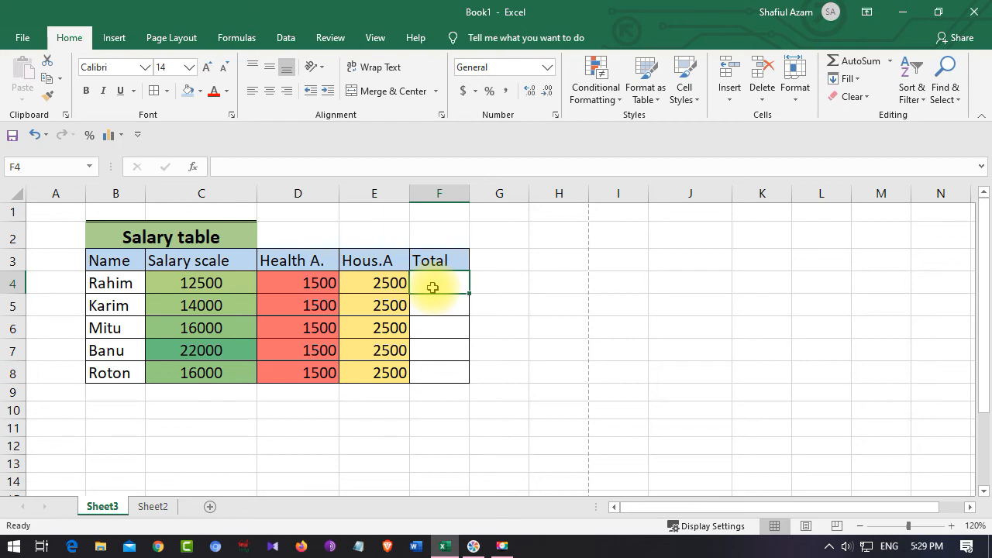
pyautogui.write('=')
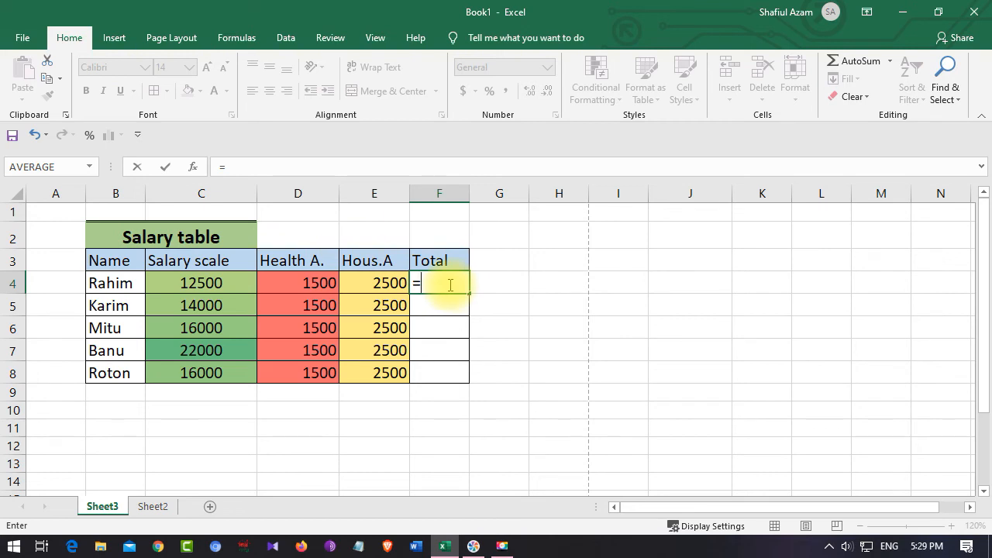
pyautogui.write('s')
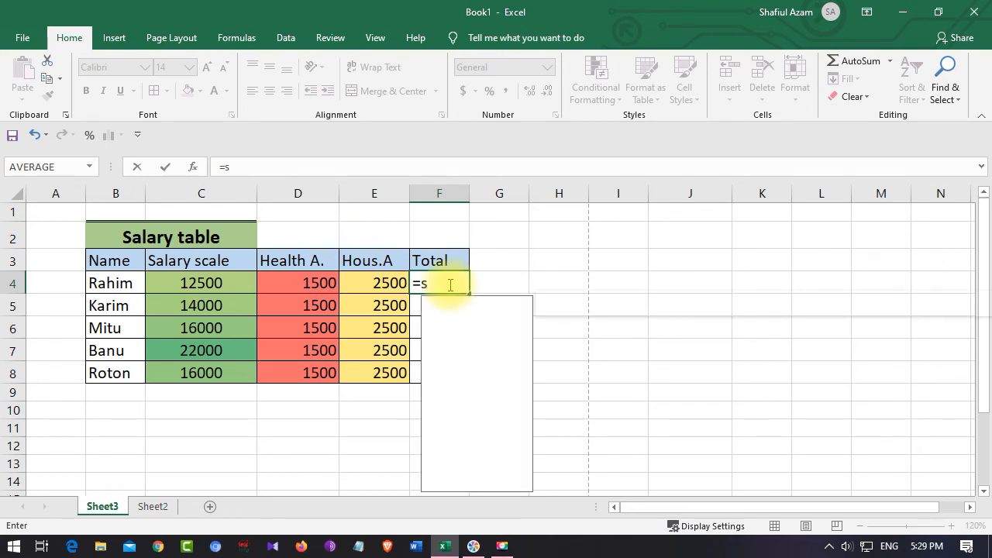
pyautogui.write('um')
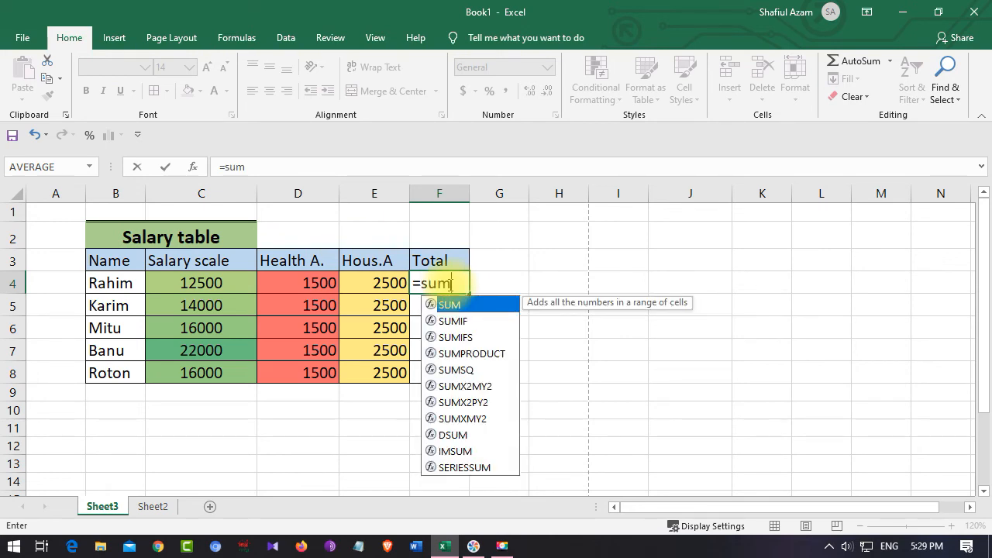
pyautogui.write('(')
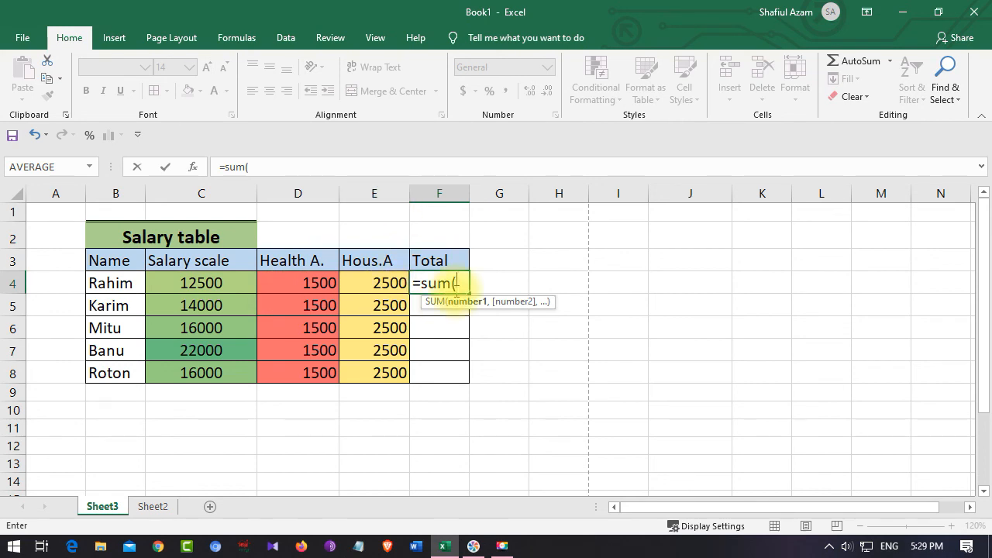
pyautogui.write('c4')
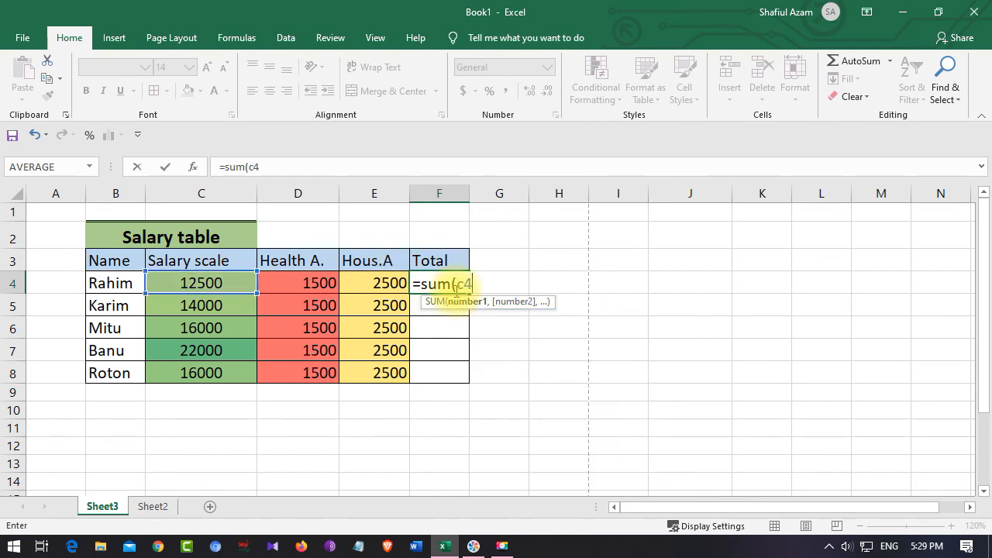
pyautogui.write(':')
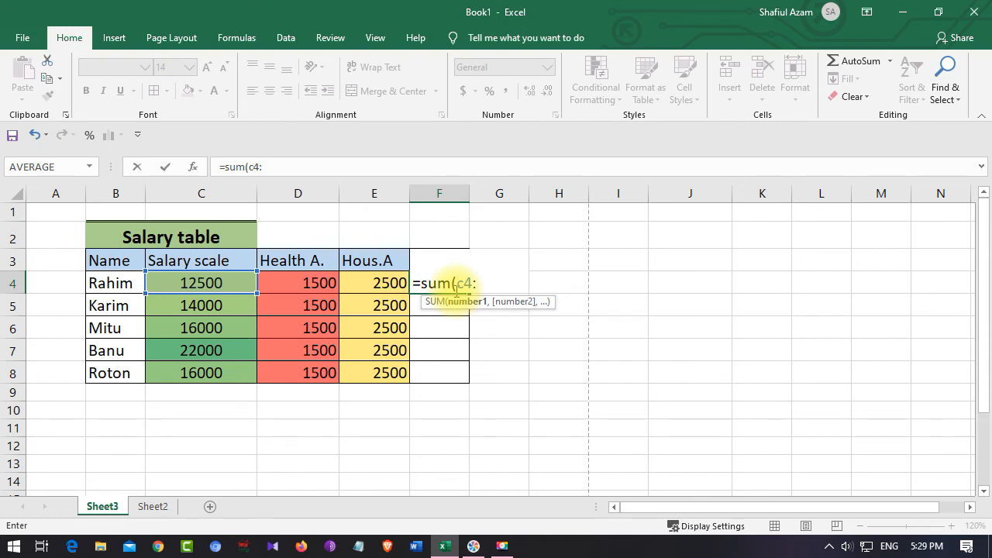
pyautogui.write('e4)')
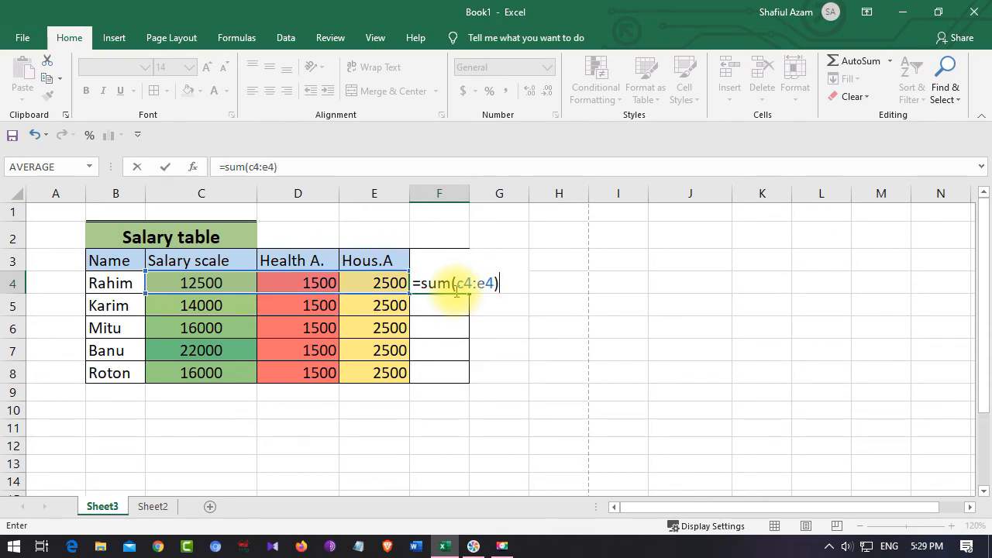
pyautogui.press('Return')
# Review the formula behind the total in cell F4
pyautogui.click(500, 285)
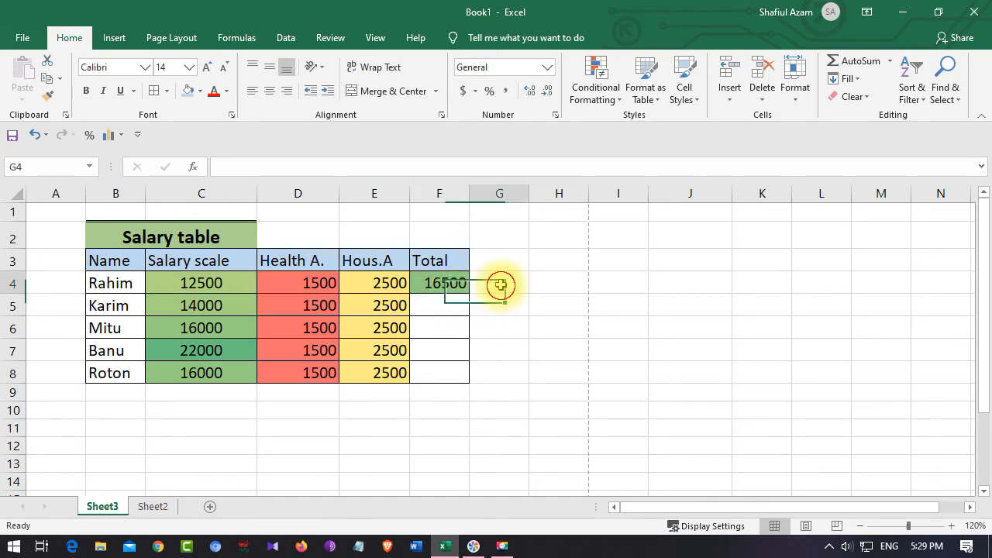
pyautogui.click(444, 285)
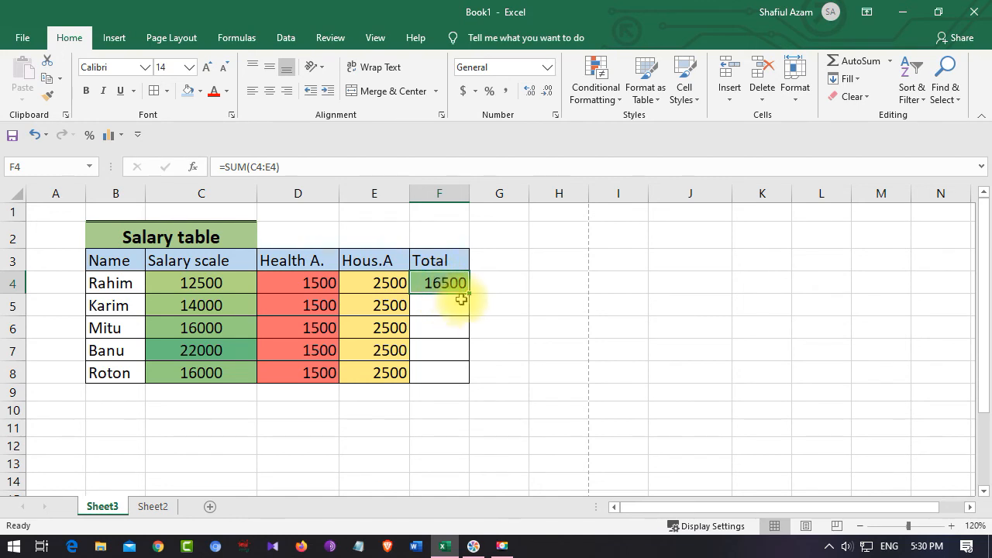
pyautogui.click(502, 301)
pyautogui.click(440, 283)
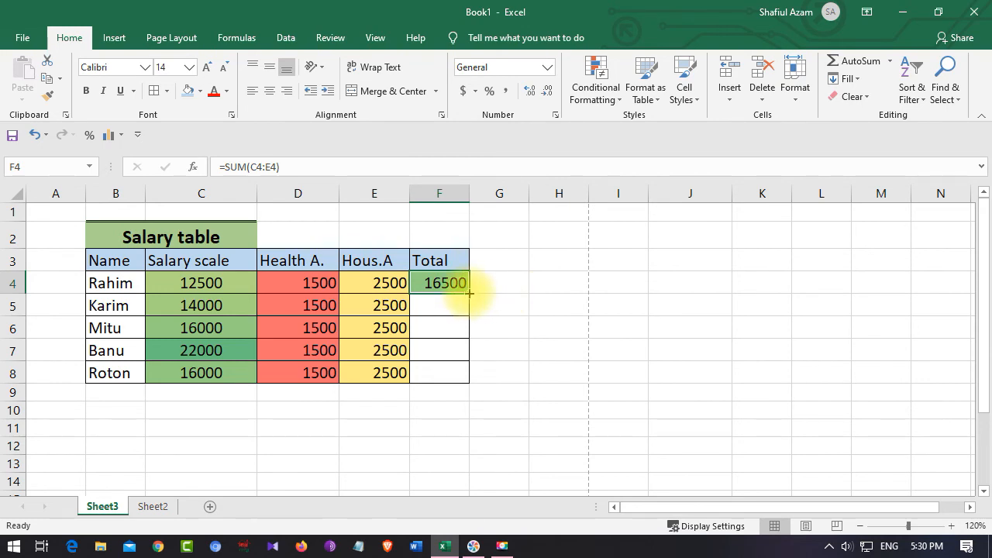
# Fill cell F5 with a SUM over C5:E5 using the Insert Function dialog
pyautogui.click(436, 306)
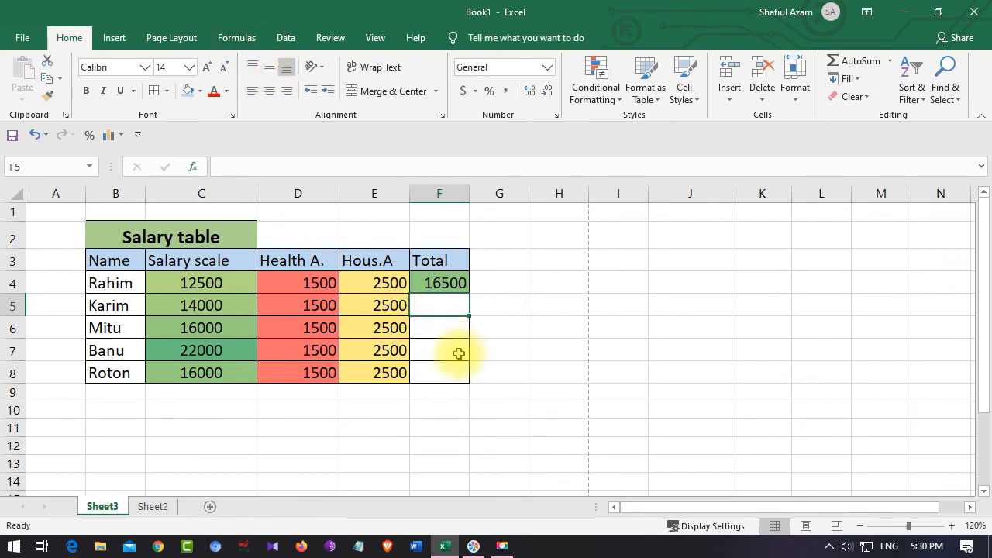
pyautogui.click(436, 330)
pyautogui.click(428, 309)
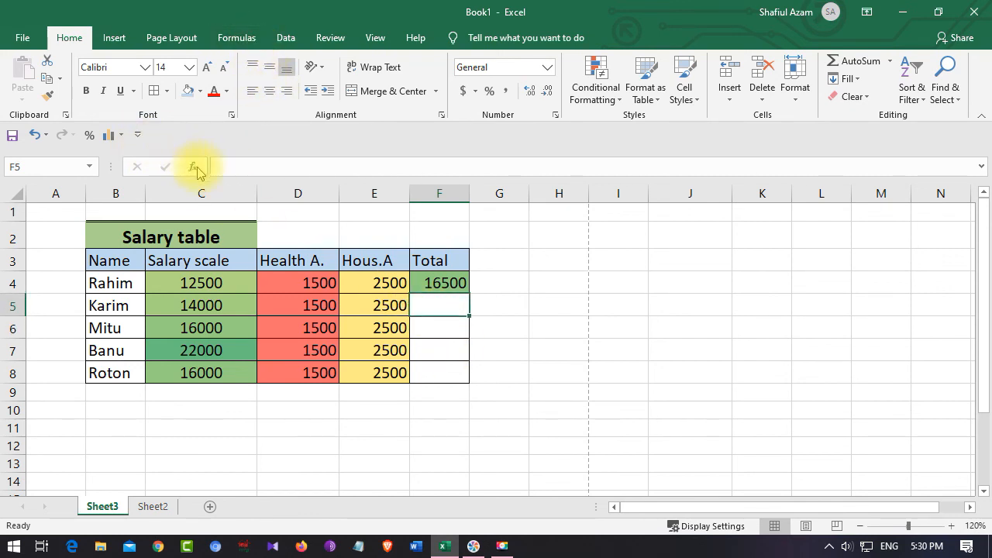
pyautogui.click(195, 168)
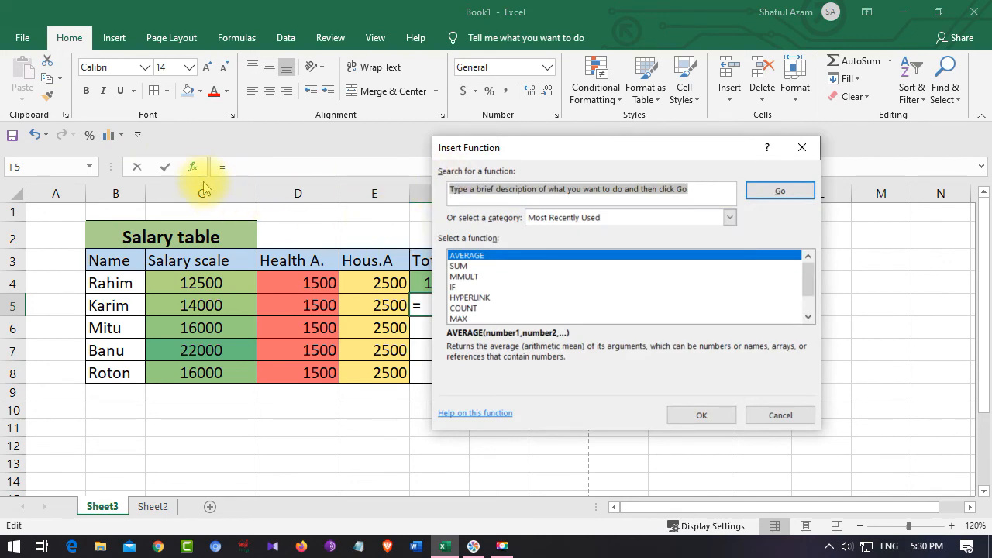
pyautogui.click(463, 266)
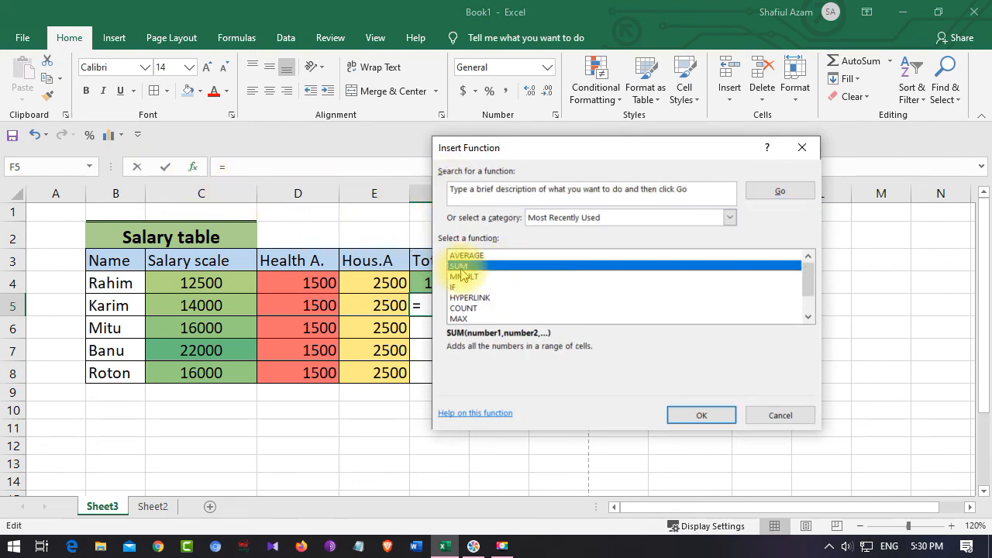
pyautogui.click(691, 412)
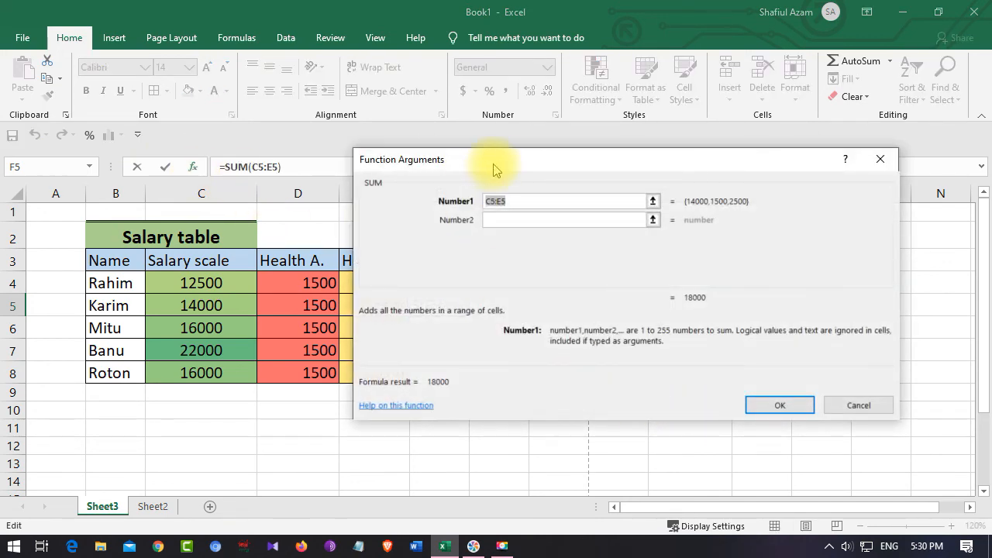
pyautogui.moveTo(501, 161); pyautogui.dragTo(491, 361)
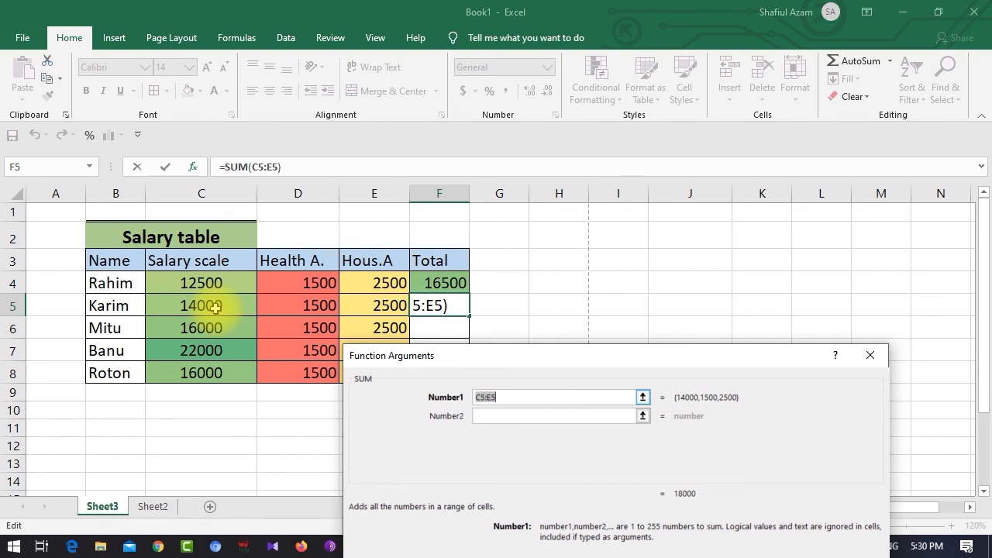
pyautogui.click(508, 398)
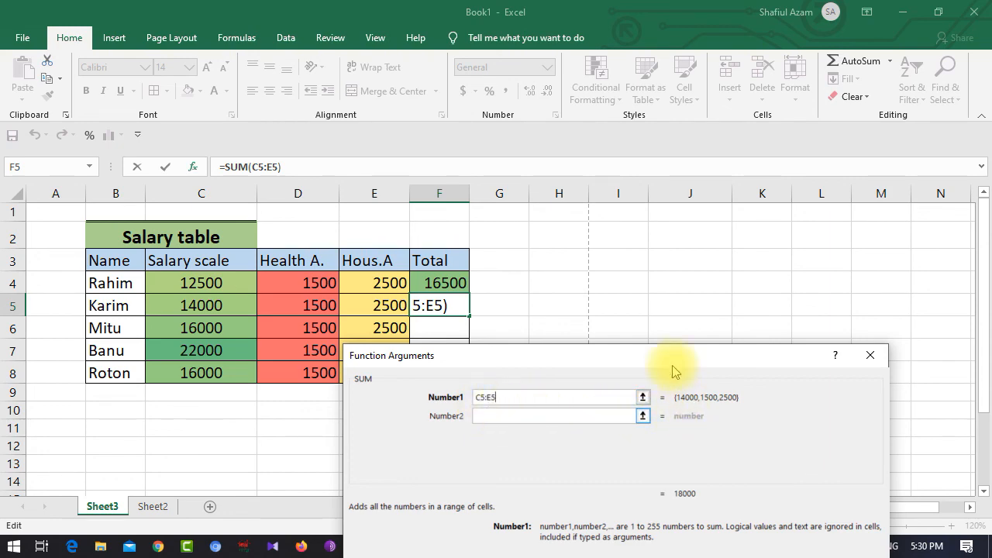
pyautogui.moveTo(665, 359); pyautogui.dragTo(609, 150)
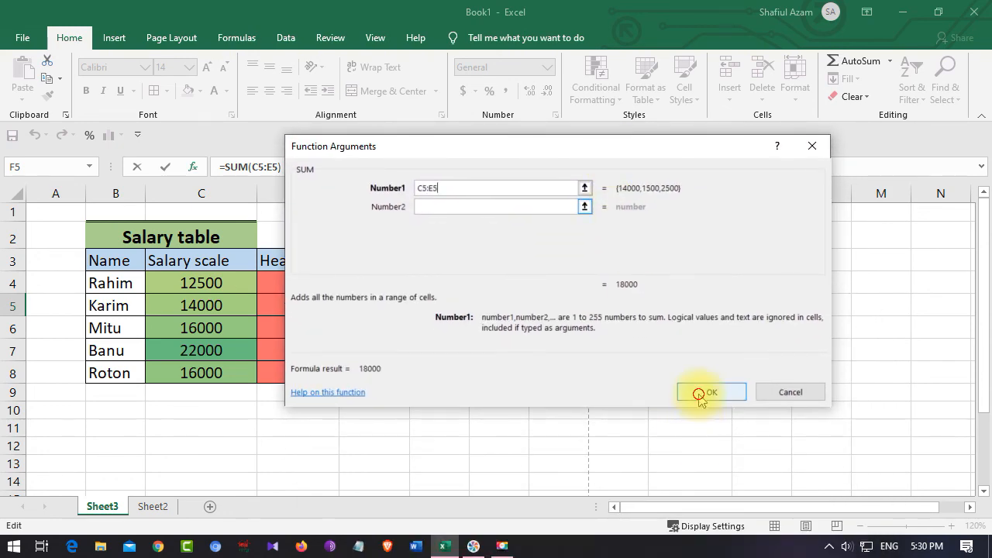
pyautogui.click(700, 393)
pyautogui.click(519, 372)
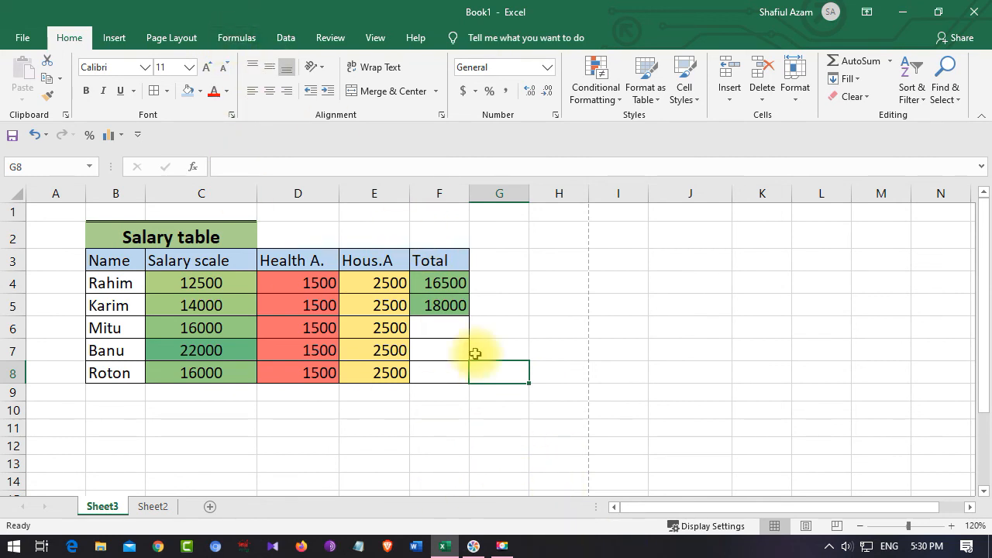
# Insert an AutoSum Sum formula in cell F6
pyautogui.click(436, 335)
pyautogui.click(234, 37)
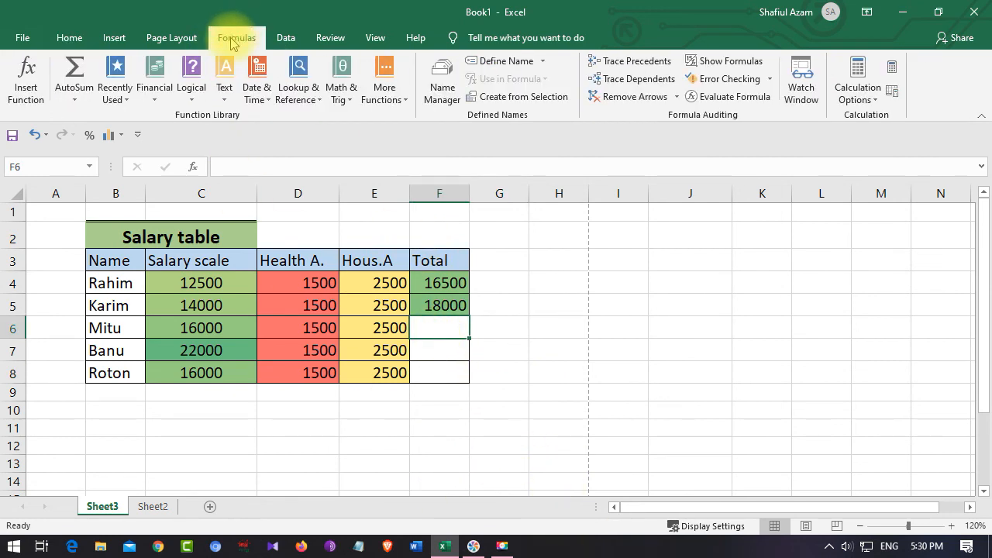
pyautogui.click(72, 94)
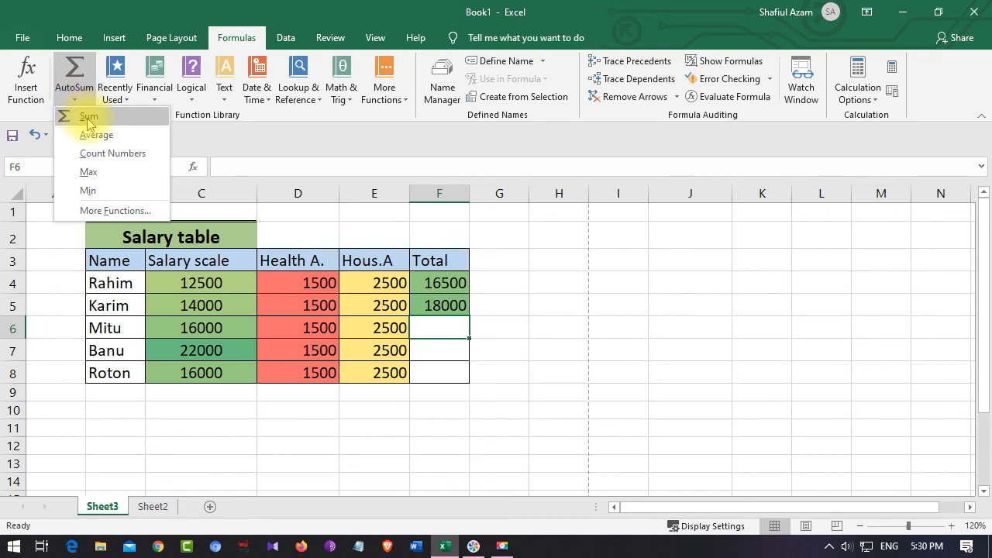
pyautogui.click(87, 118)
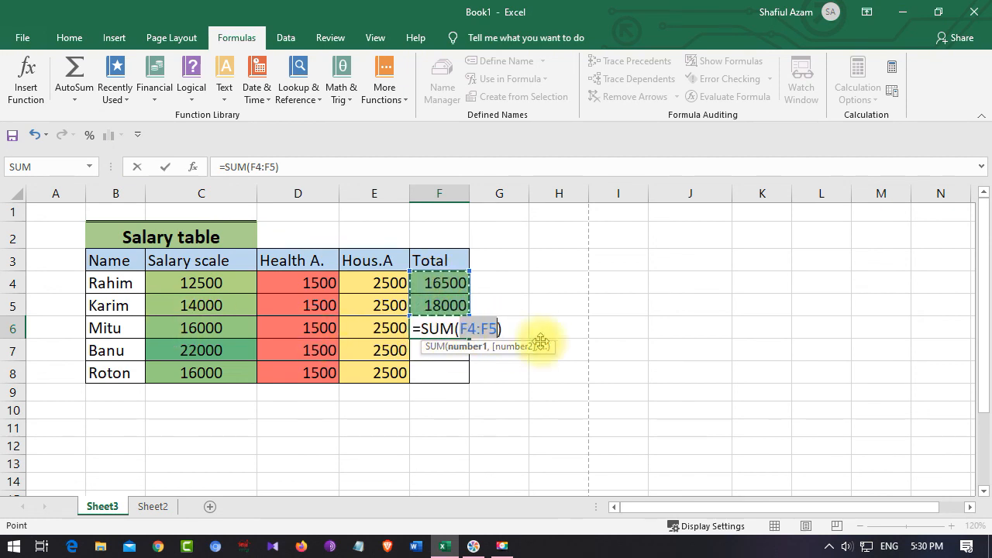
# Change the summed range in cell F6's formula to c6:e5 and enter the formula
pyautogui.click(475, 328)
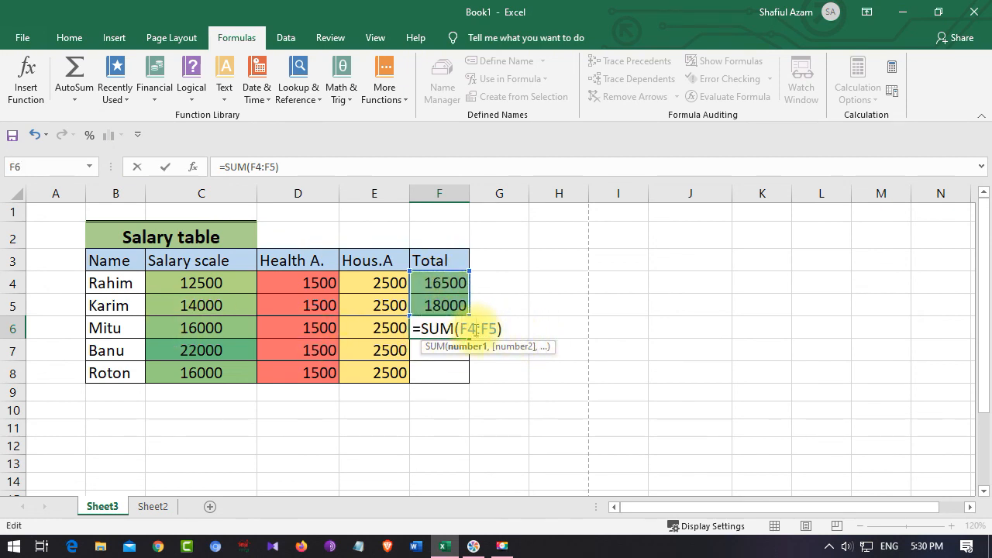
pyautogui.press('BackSpace')
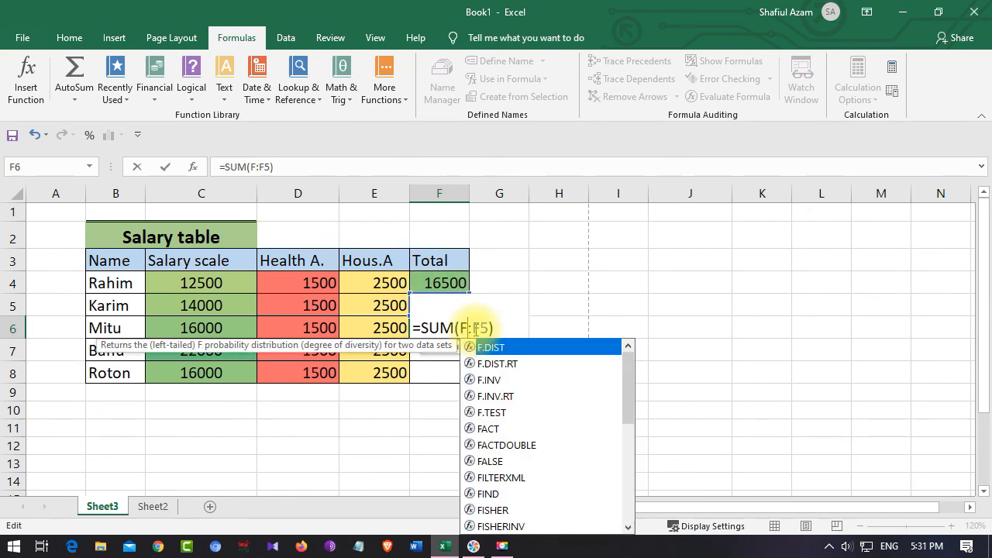
pyautogui.write('c6')
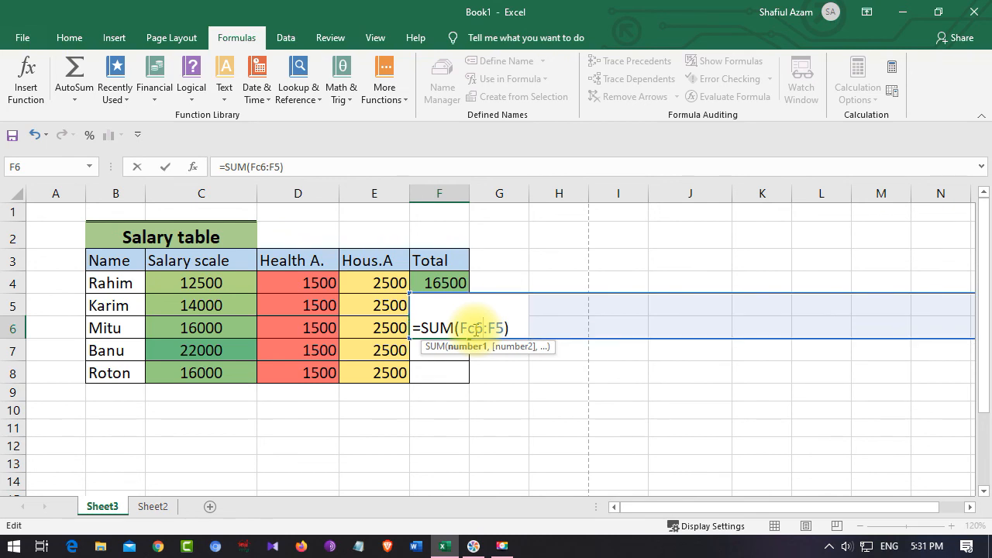
pyautogui.press('Left')
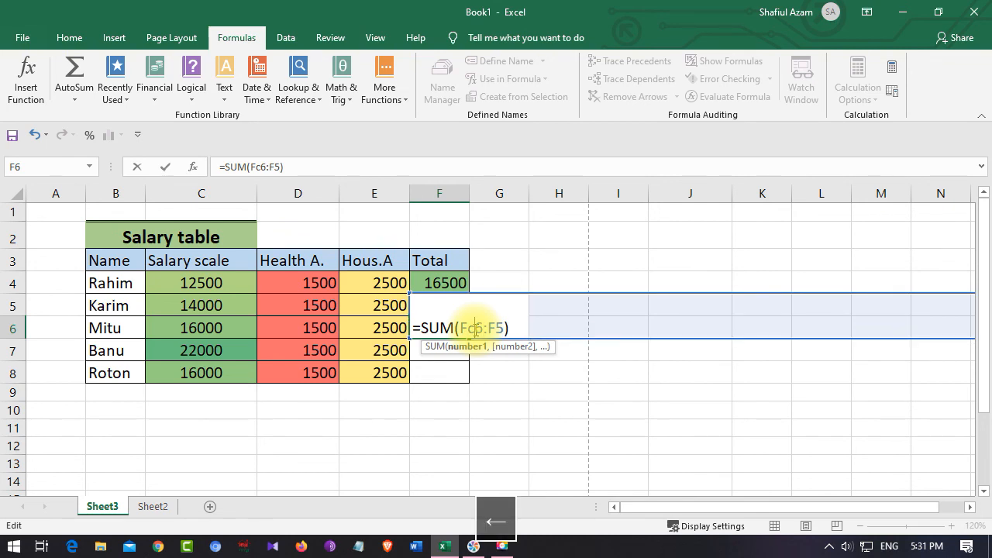
pyautogui.press('BackSpace')
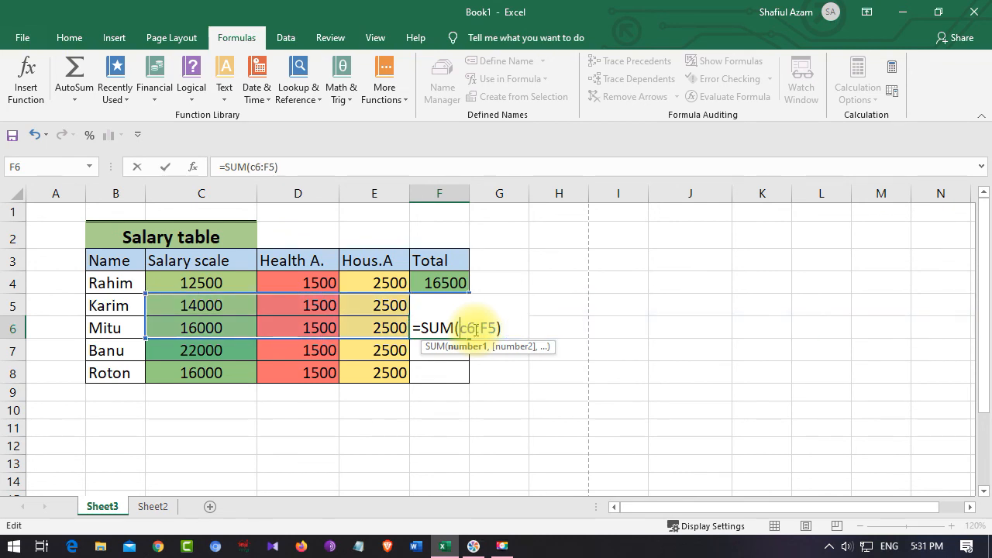
pyautogui.press('Right')
pyautogui.press('Right')
pyautogui.press('Right')
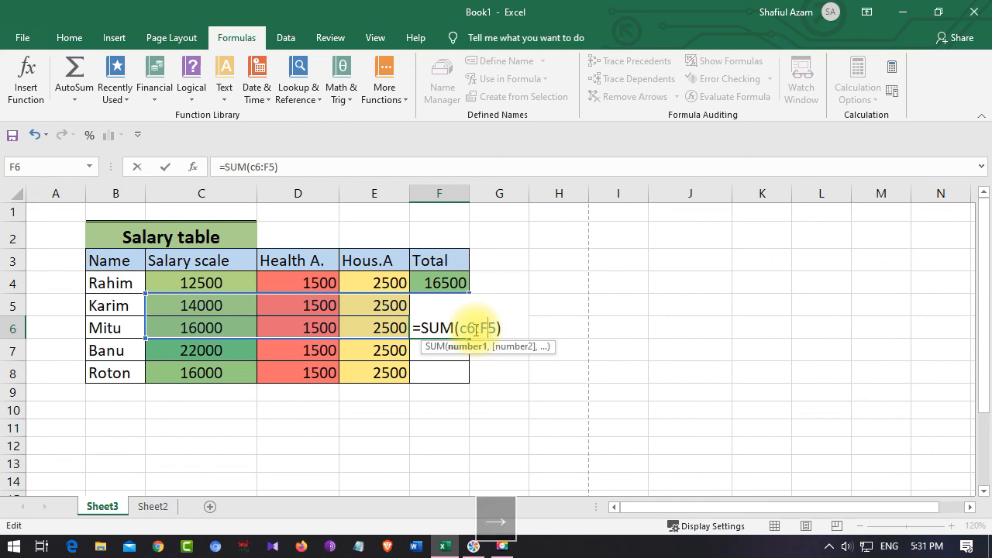
pyautogui.press('Delete')
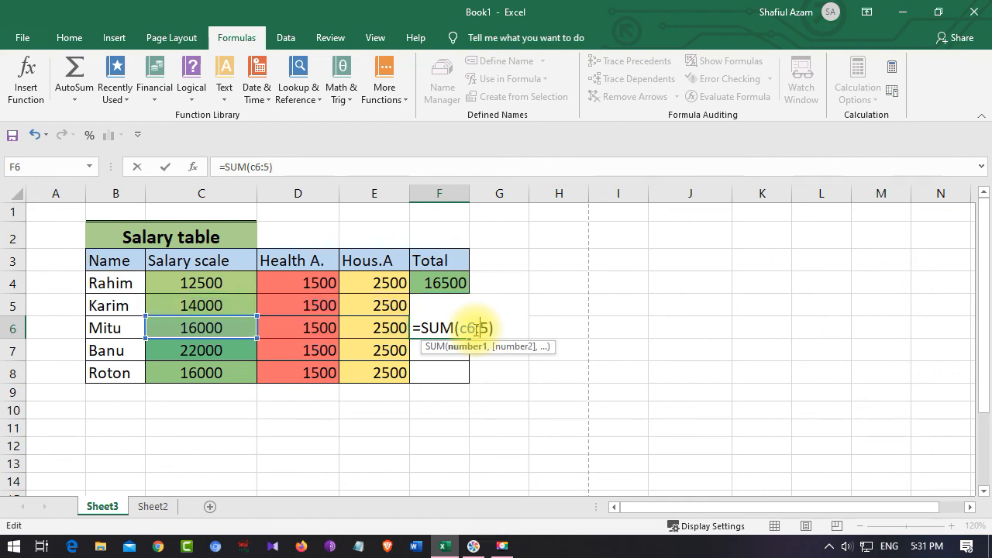
pyautogui.write('e')
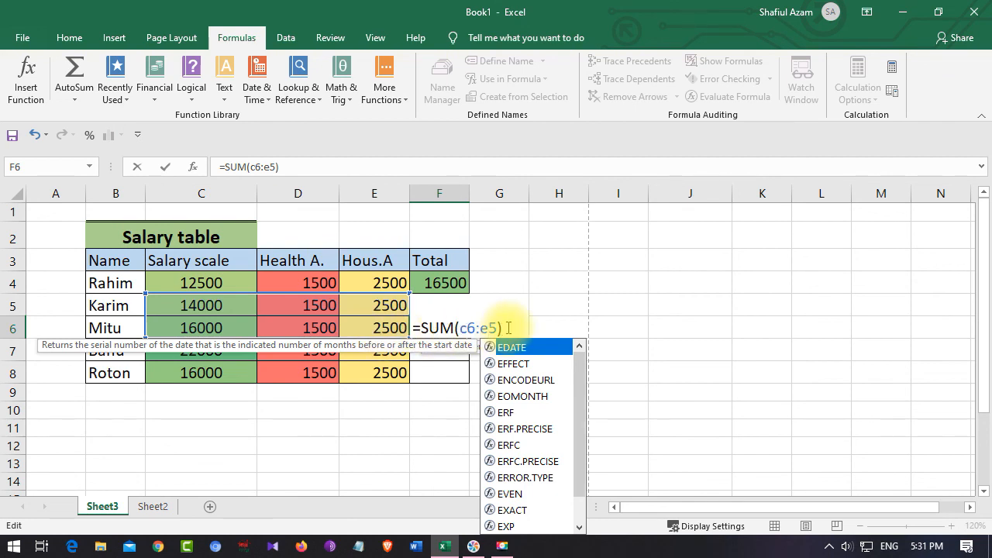
pyautogui.press('Return')
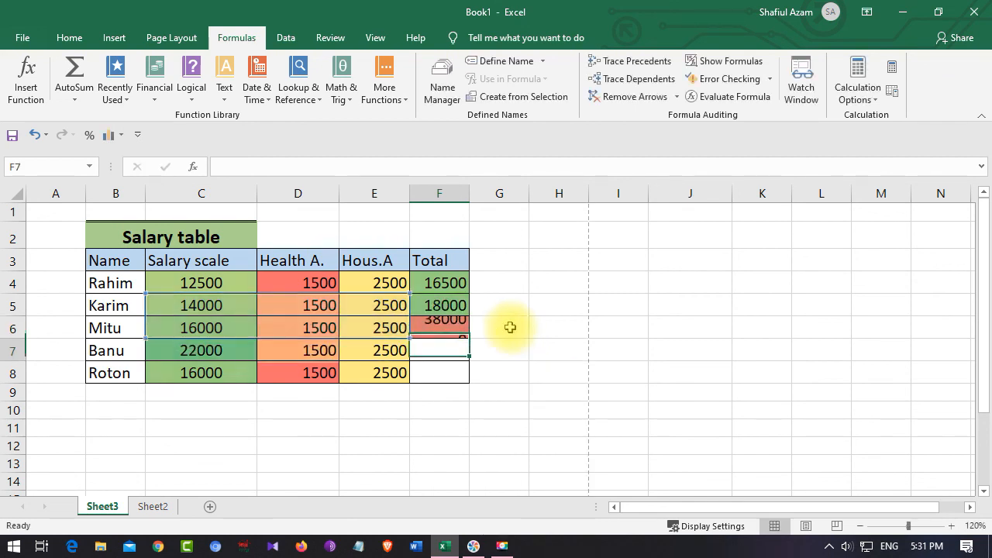
# Correct the formula in cell F6 to sum C6:E6, and check it against the first and last cells of that range
pyautogui.click(440, 329)
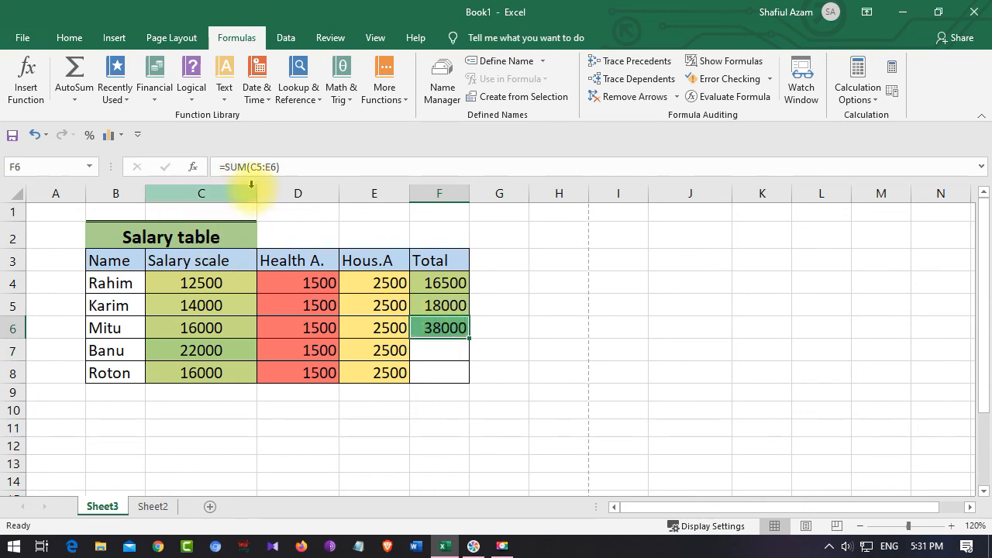
pyautogui.click(260, 167)
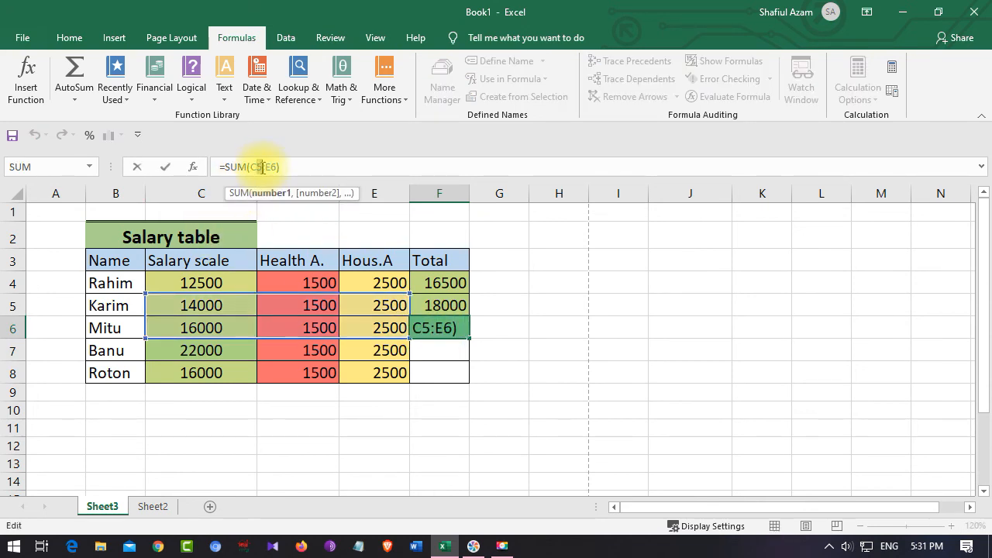
pyautogui.press('Return')
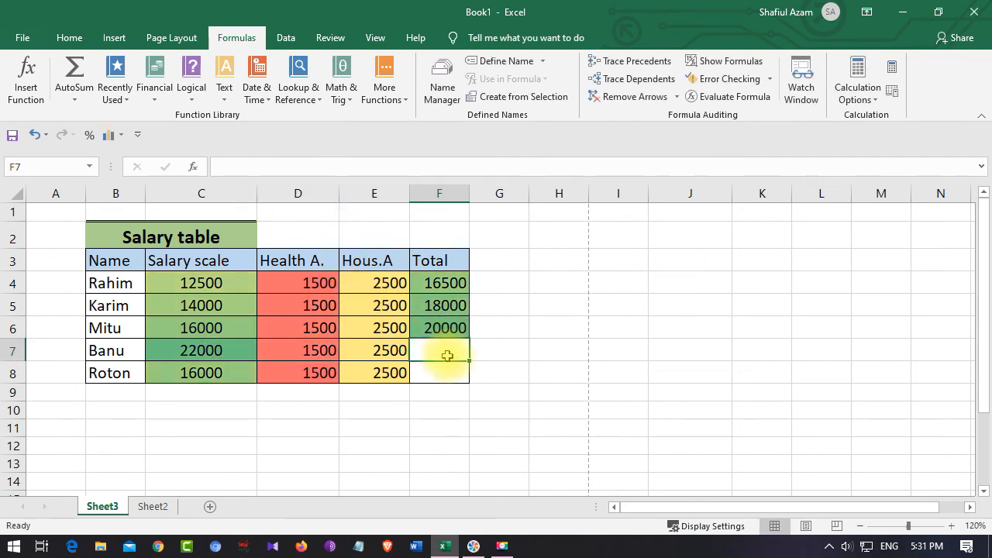
pyautogui.click(444, 330)
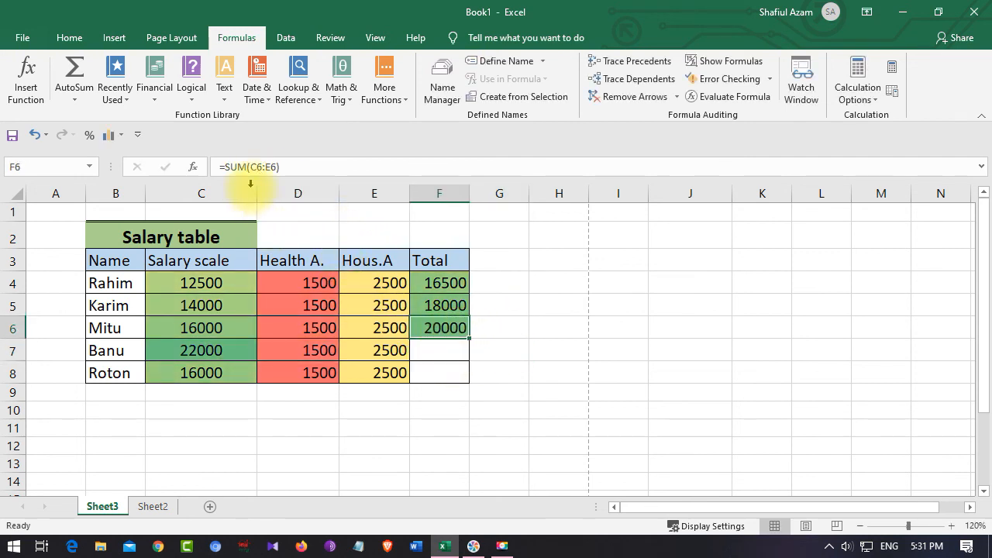
pyautogui.click(200, 327)
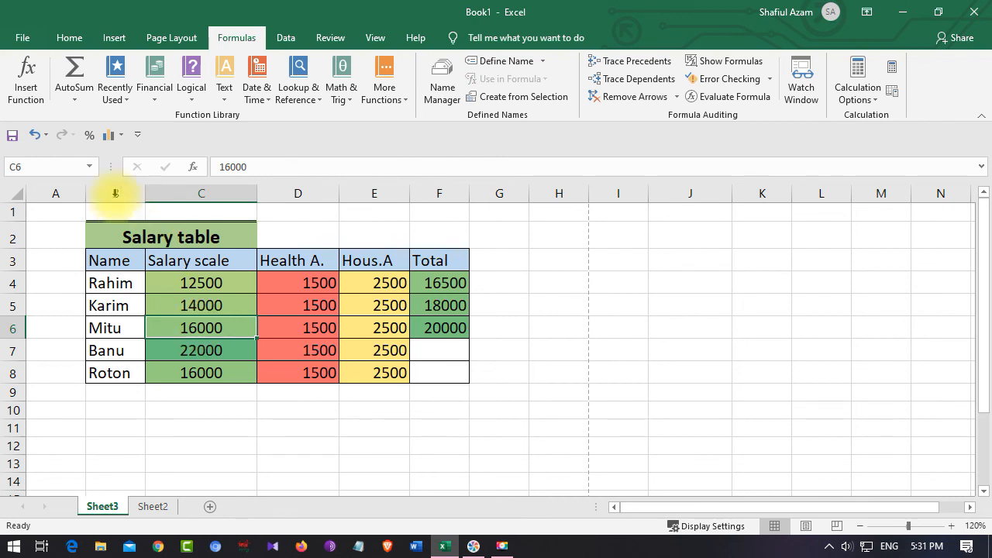
pyautogui.click(386, 331)
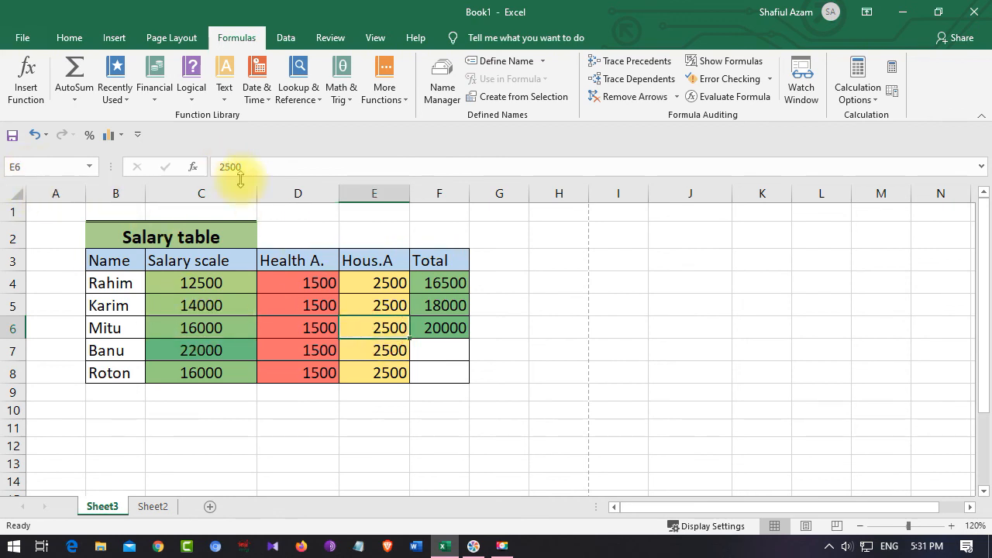
# Enter the addition formula =c7+d7+e7 in cell F7 for Banu's total
pyautogui.click(431, 351)
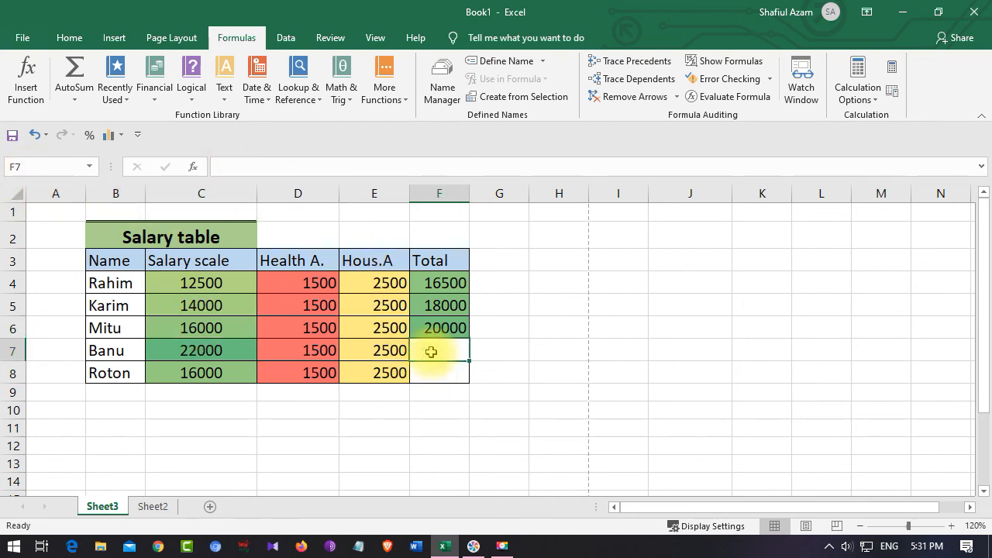
pyautogui.write('=')
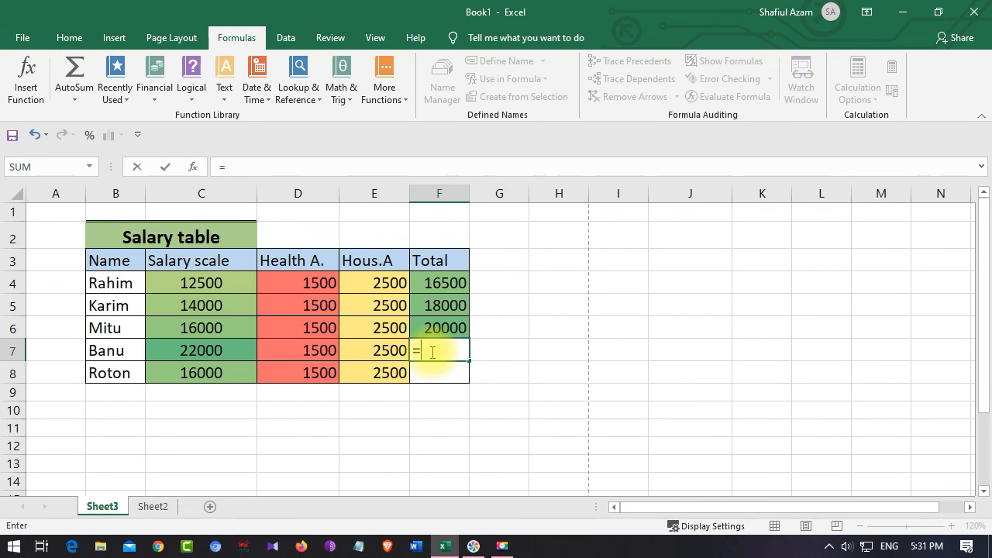
pyautogui.write('c7')
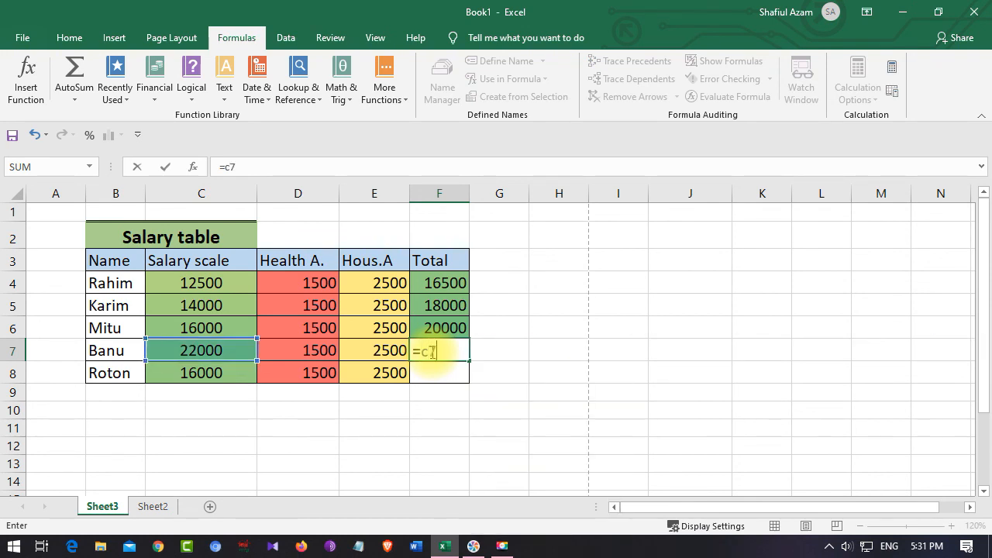
pyautogui.write('+')
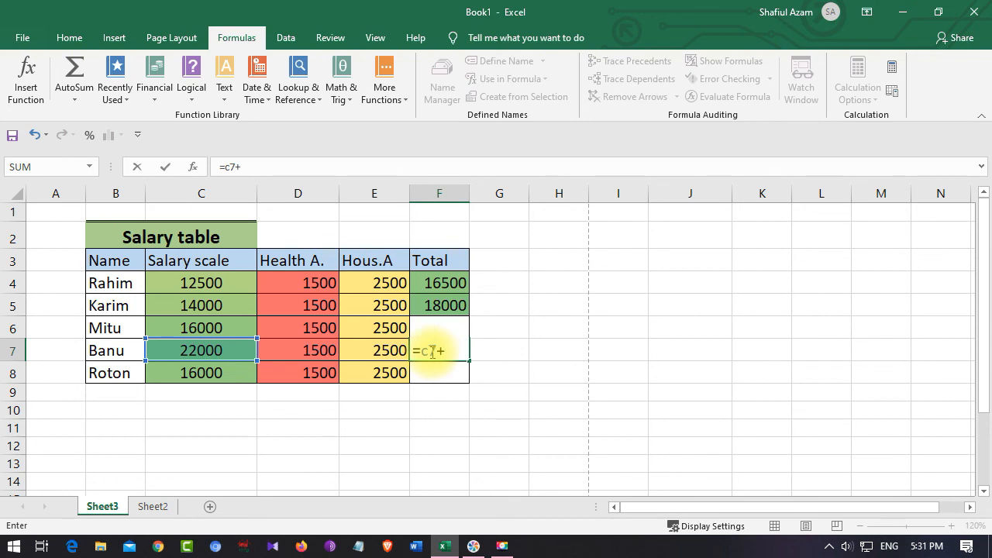
pyautogui.write('d')
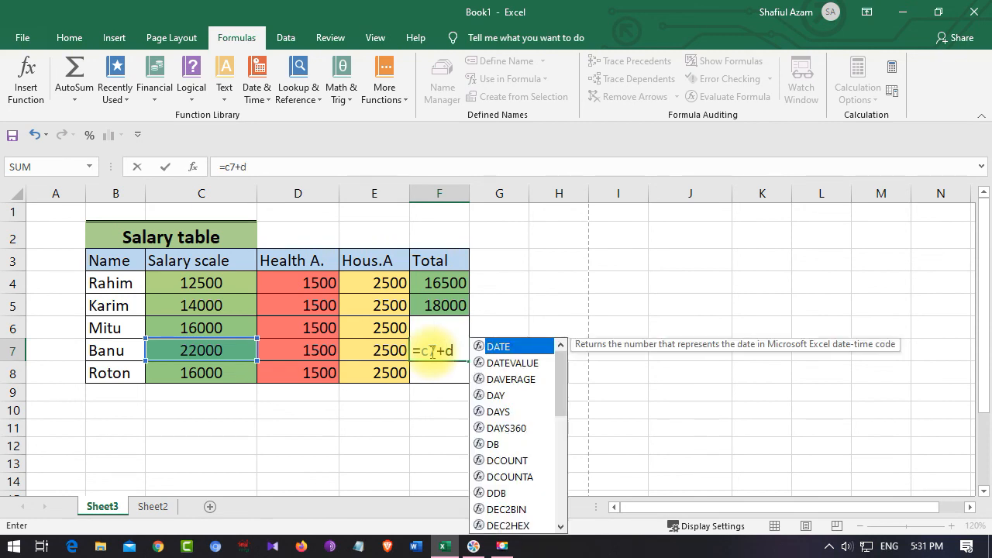
pyautogui.write('7_')
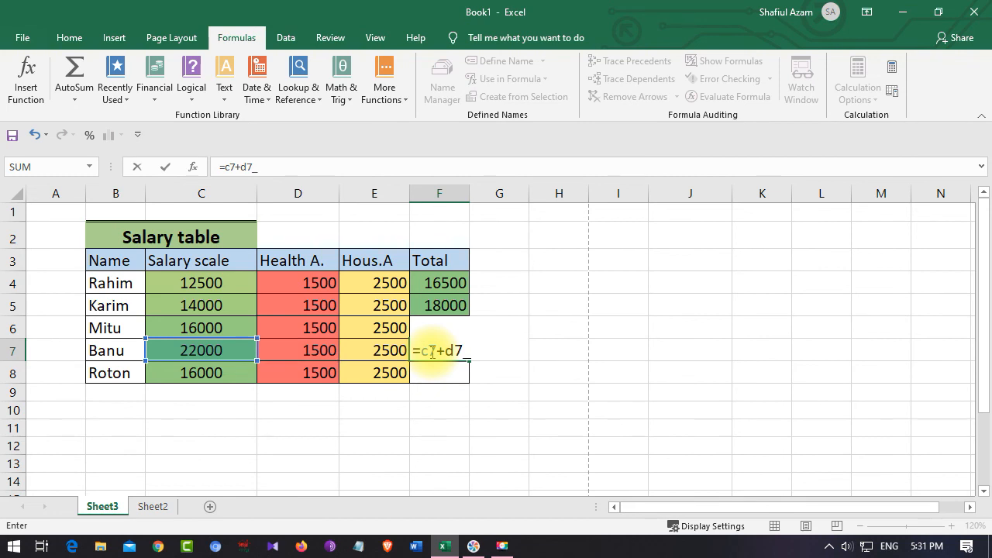
pyautogui.press('BackSpace')
pyautogui.write('+')
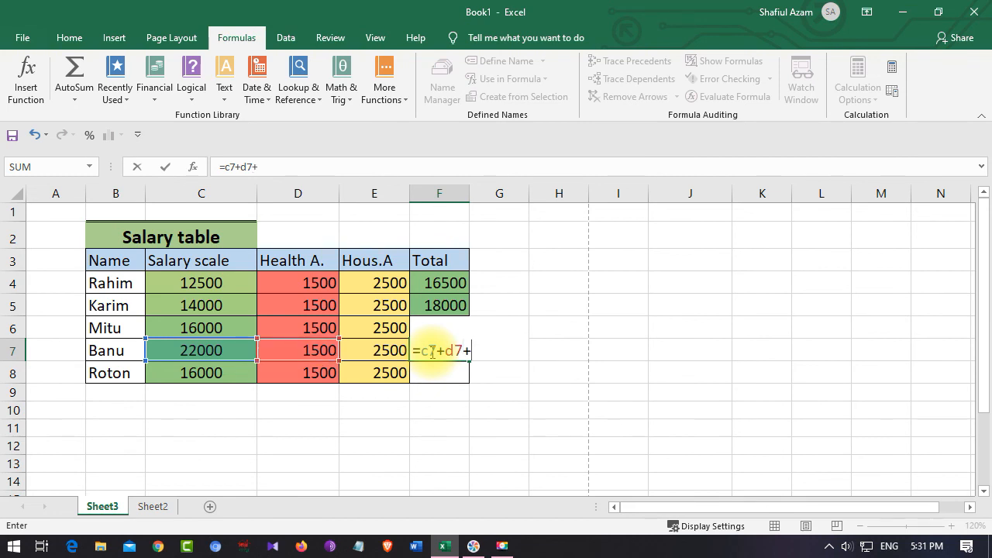
pyautogui.write('e7')
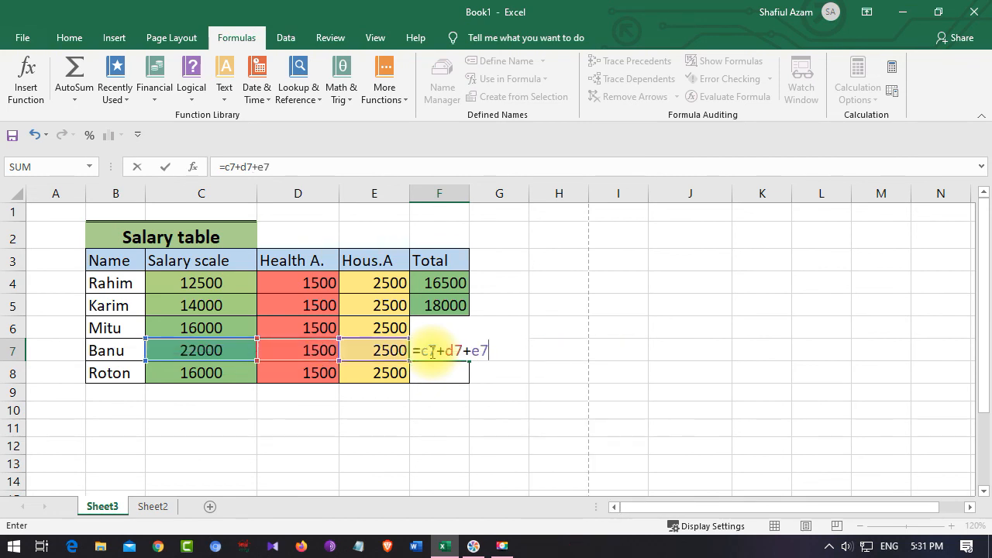
pyautogui.press('Return')
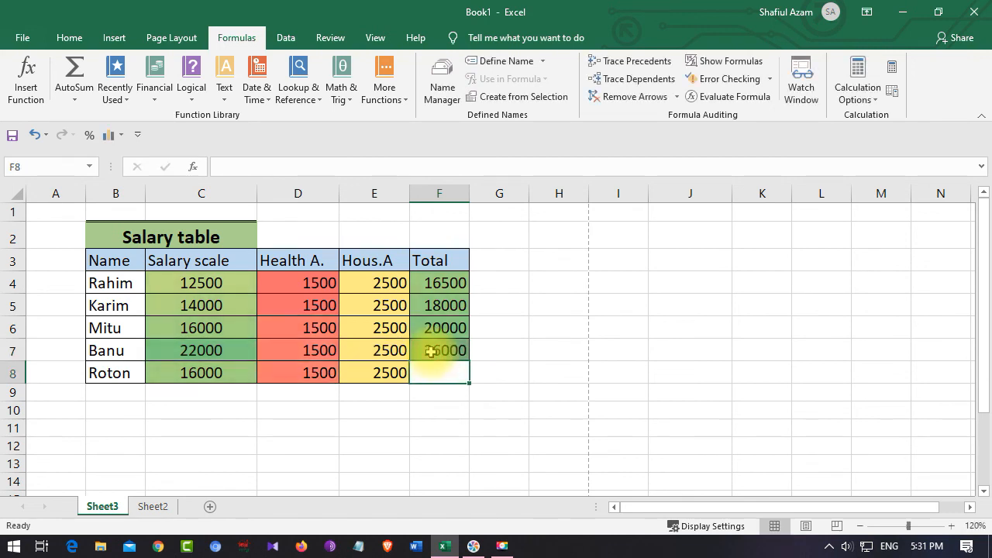
# Fill the SUM formula from cell F5 down through F8 and check the copied formula in F8
pyautogui.click(444, 306)
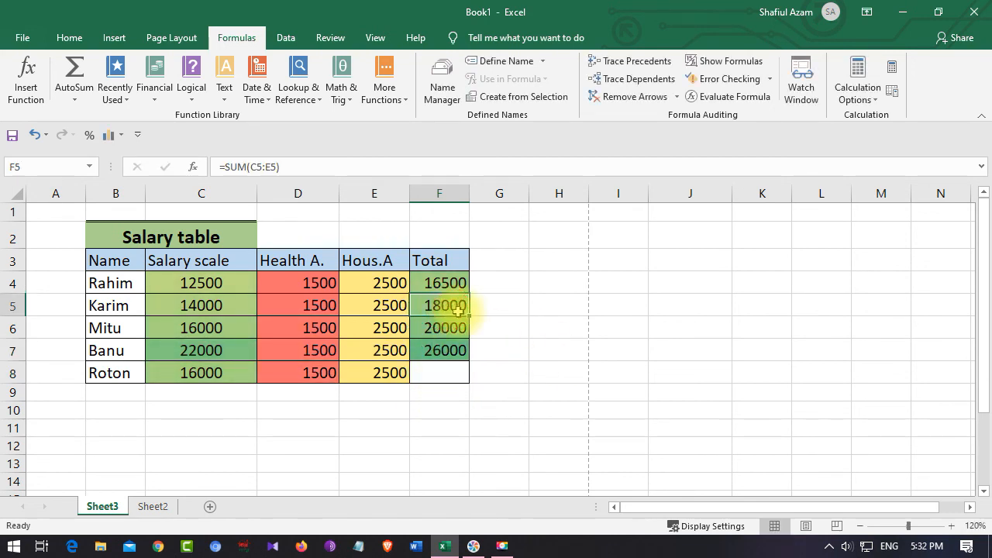
pyautogui.click(464, 352)
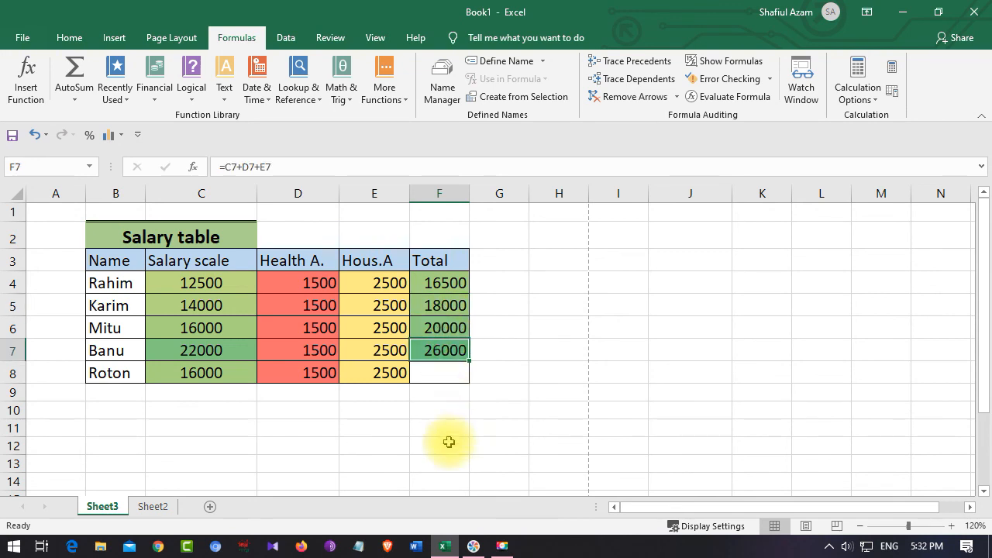
pyautogui.click(467, 309)
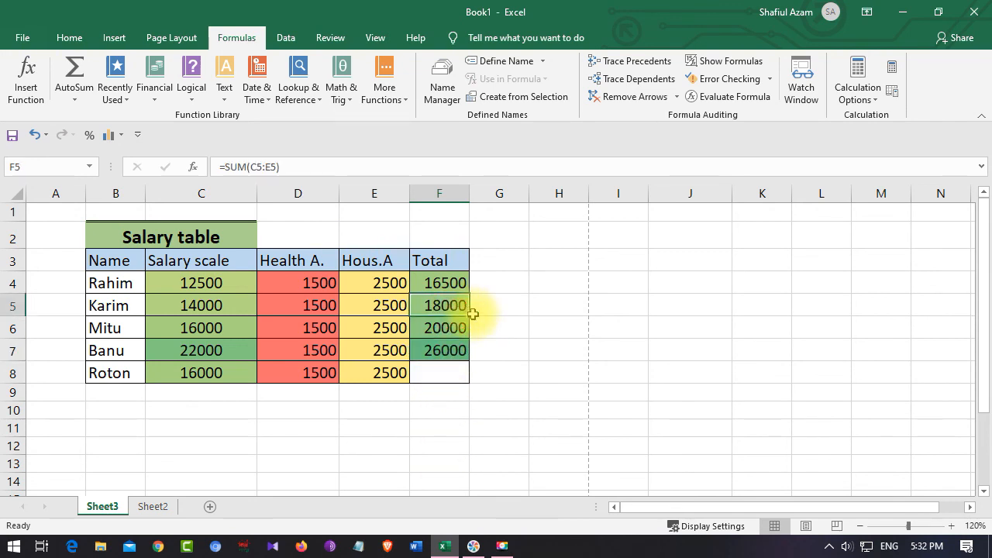
pyautogui.moveTo(468, 315); pyautogui.dragTo(470, 379)
pyautogui.click(548, 385)
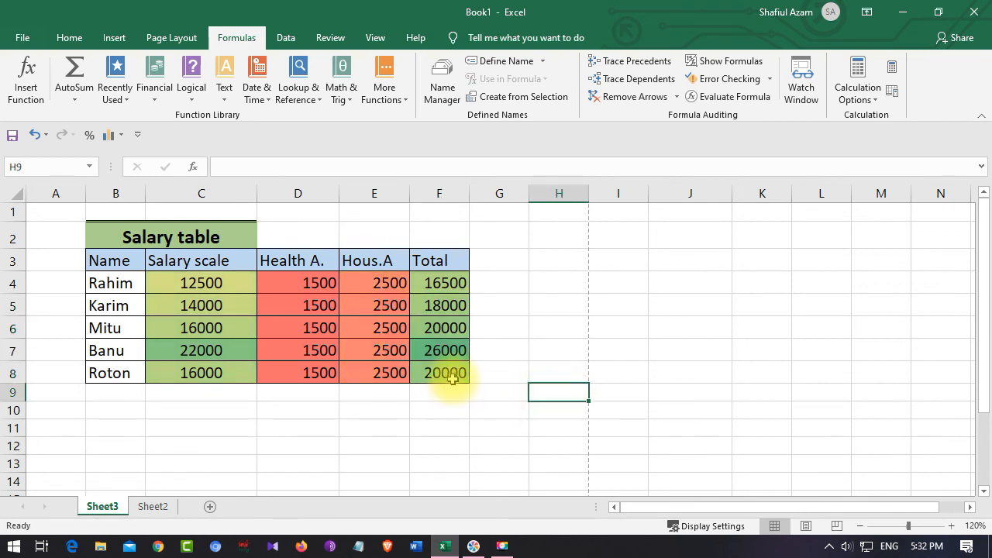
pyautogui.click(446, 374)
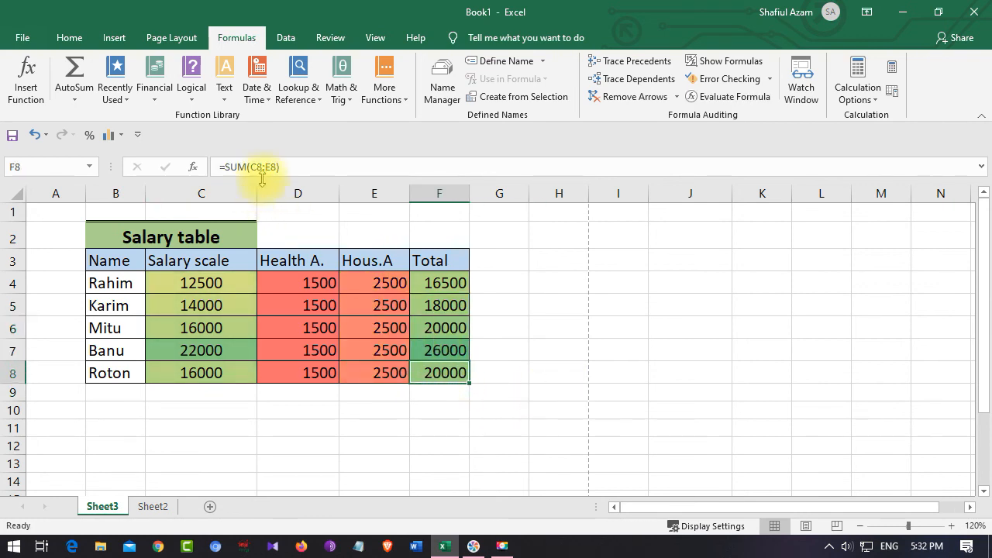